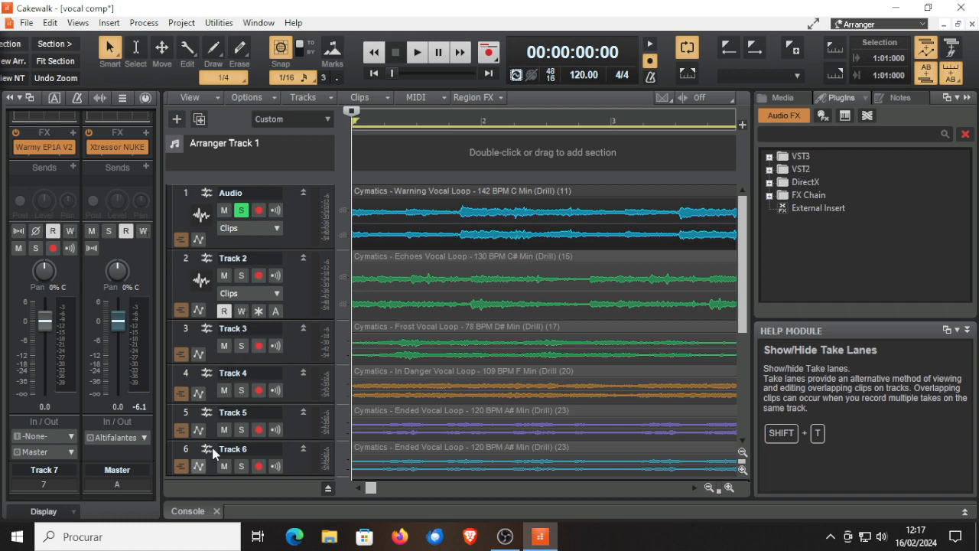
Show the Audio track's channel strip in place of Track 7 and open its UADx LA-2A Tube Compressor
{"action": "left_click", "coordinate": [55, 472]}
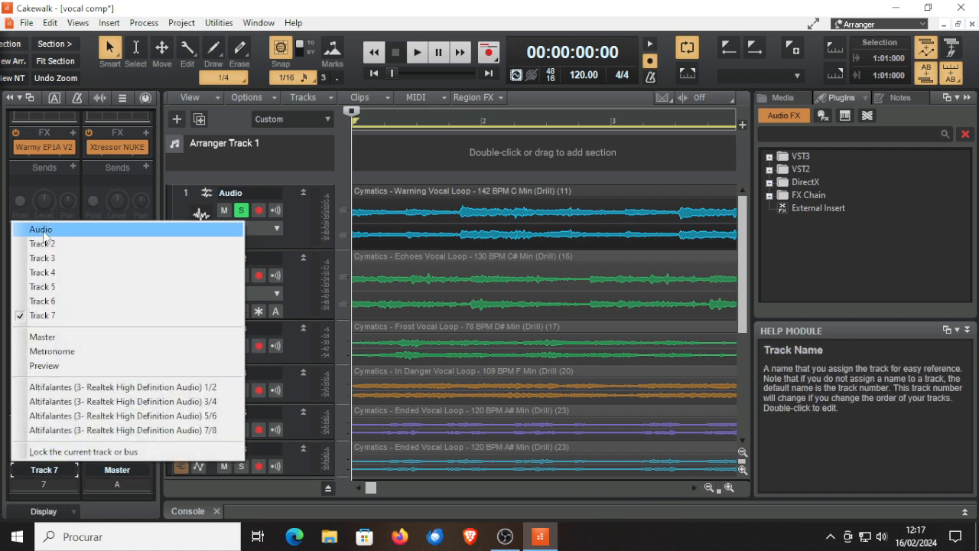
{"action": "left_click", "coordinate": [40, 229]}
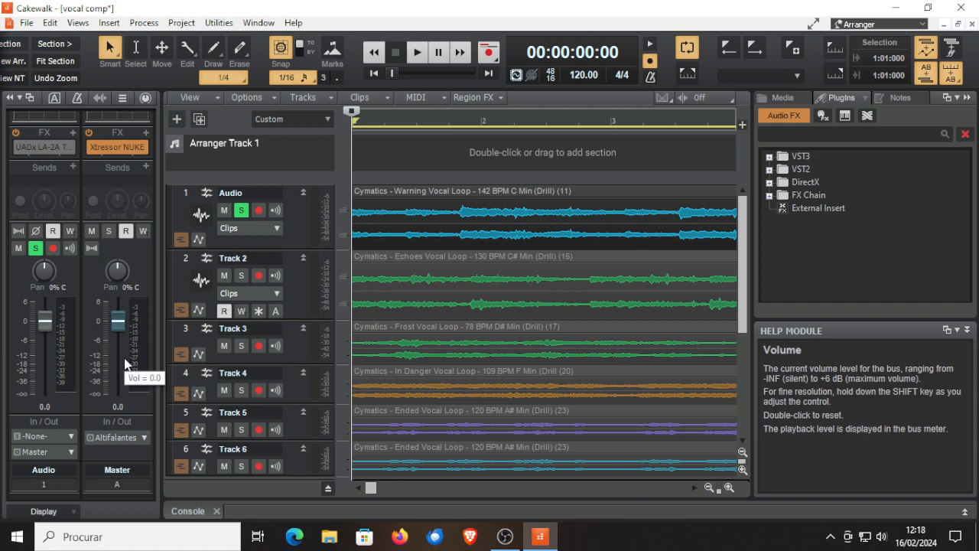
{"action": "left_click", "coordinate": [44, 146]}
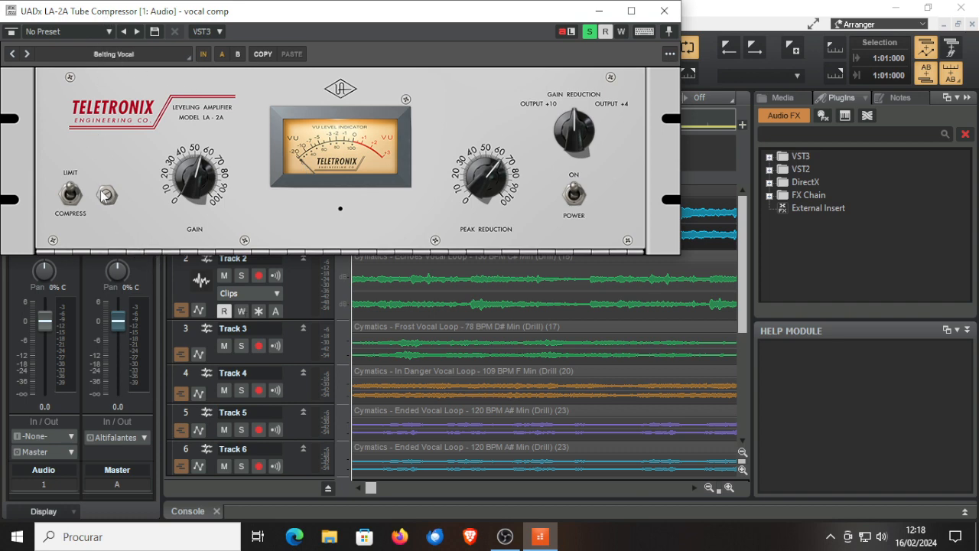
Look through the LA-2A compressor's preset list and close the plug-in
{"action": "left_click", "coordinate": [113, 52]}
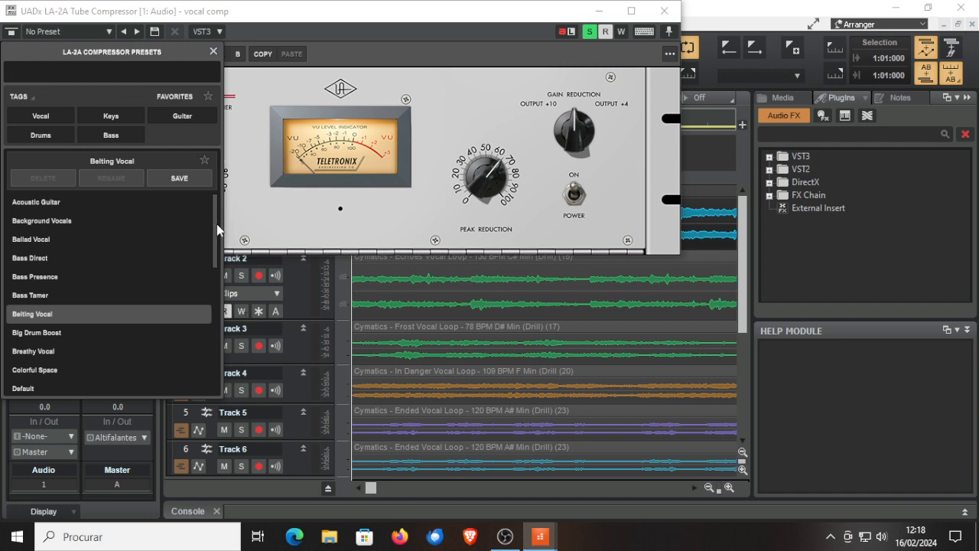
{"action": "mouse_move", "coordinate": [217, 224]}
{"action": "left_mouse_down"}
{"action": "mouse_move", "coordinate": [208, 352]}
{"action": "mouse_move", "coordinate": [220, 344]}
{"action": "mouse_move", "coordinate": [225, 222]}
{"action": "left_mouse_up"}
{"action": "left_click", "coordinate": [360, 52]}
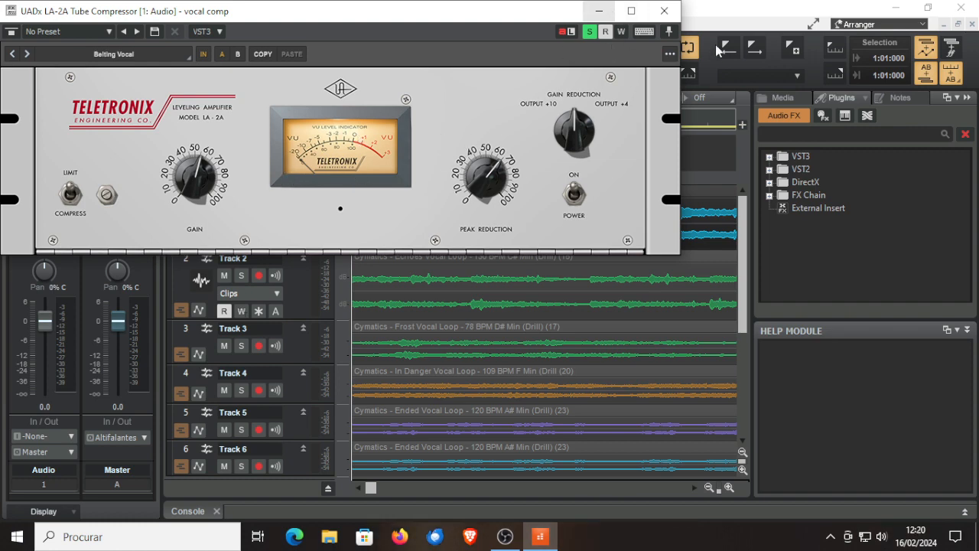
{"action": "left_click", "coordinate": [664, 10]}
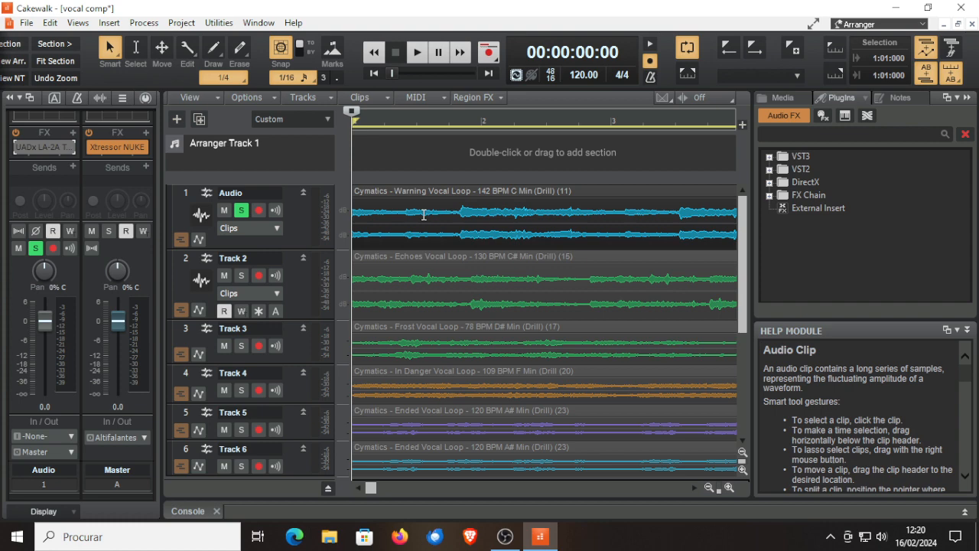
Play the soloed Audio track once, and again with the Master bus's Xtressor NUKE open to watch its gain reduction
{"action": "left_click", "coordinate": [417, 52]}
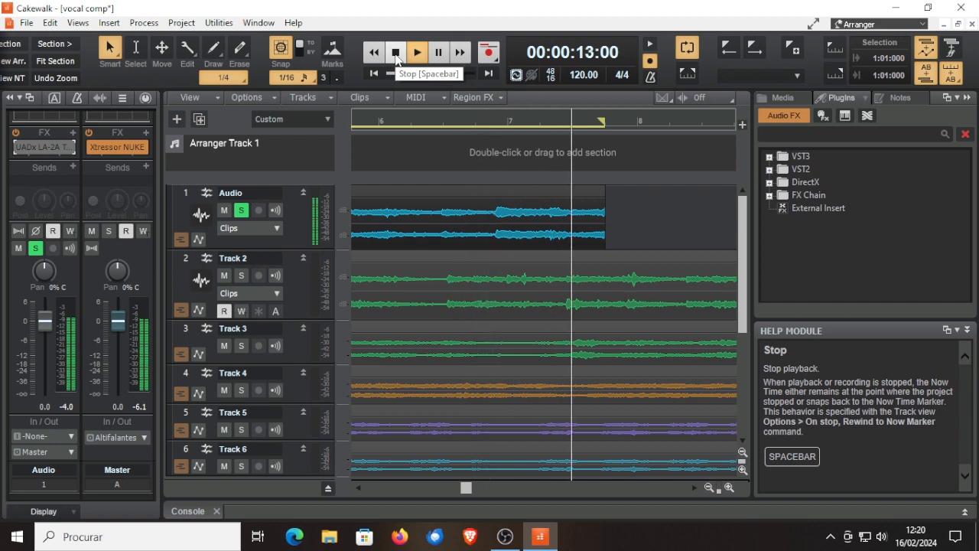
{"action": "left_click", "coordinate": [396, 57]}
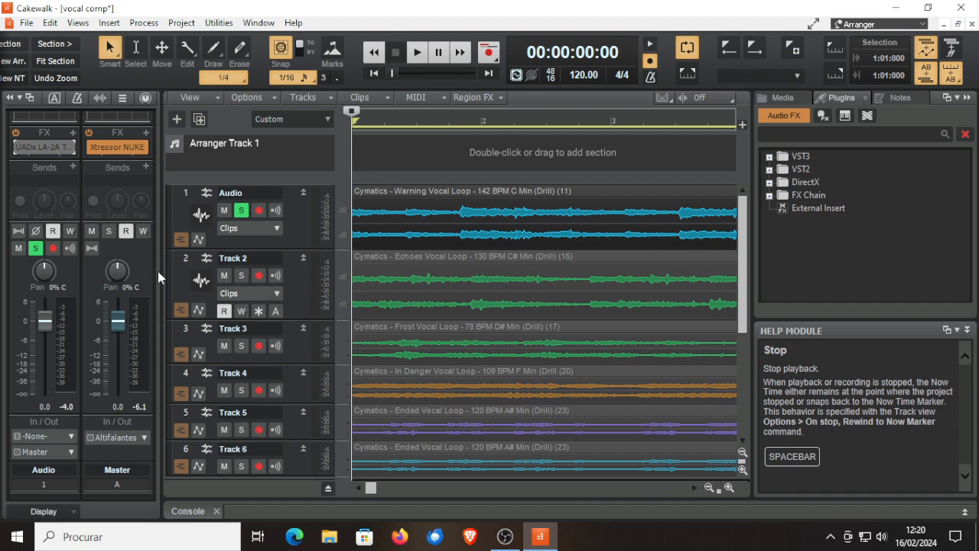
{"action": "left_click", "coordinate": [117, 146]}
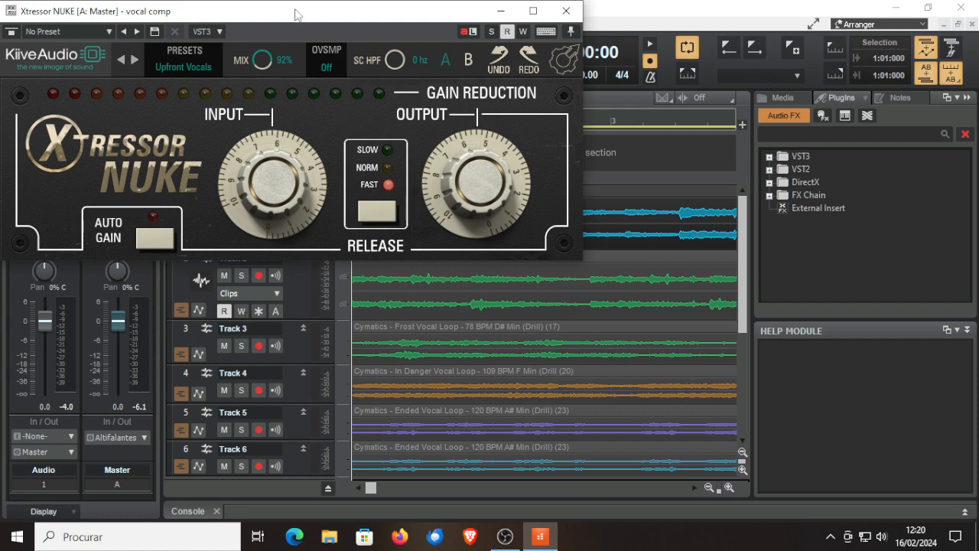
{"action": "left_click_drag", "start_coordinate": [297, 15], "coordinate": [450, 214]}
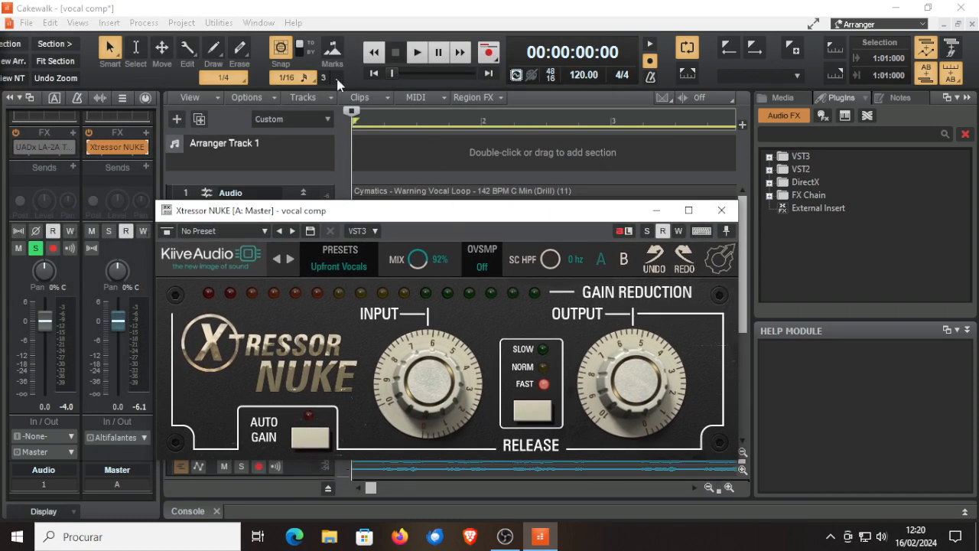
{"action": "left_click", "coordinate": [417, 53]}
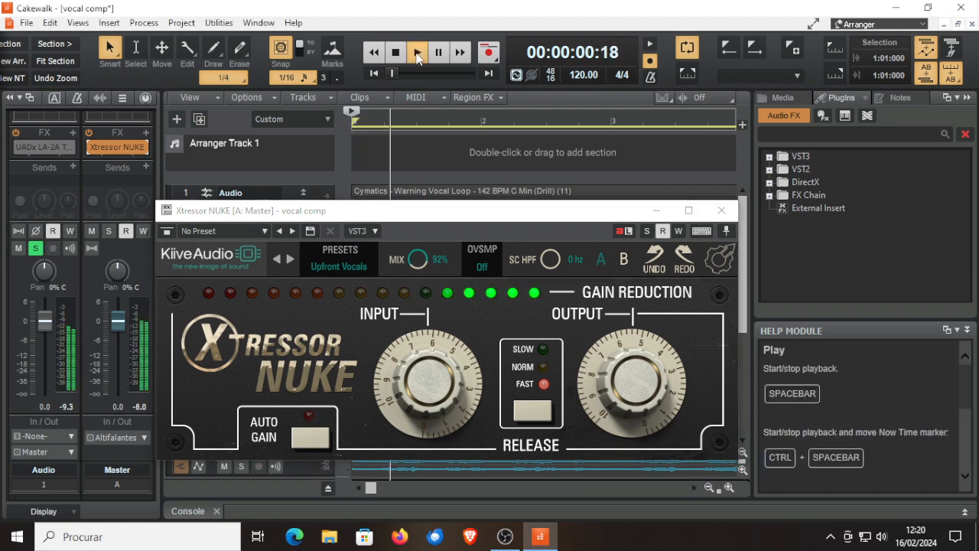
{"action": "left_click", "coordinate": [396, 53]}
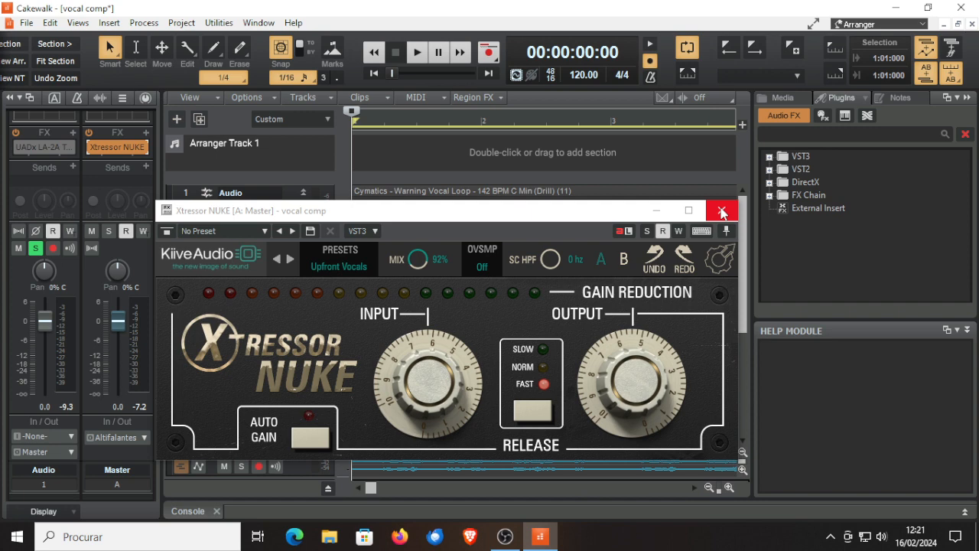
Turn on Auto Gain in the Master bus's Xtressor NUKE compressor and close the plug-in
{"action": "left_click", "coordinate": [300, 442]}
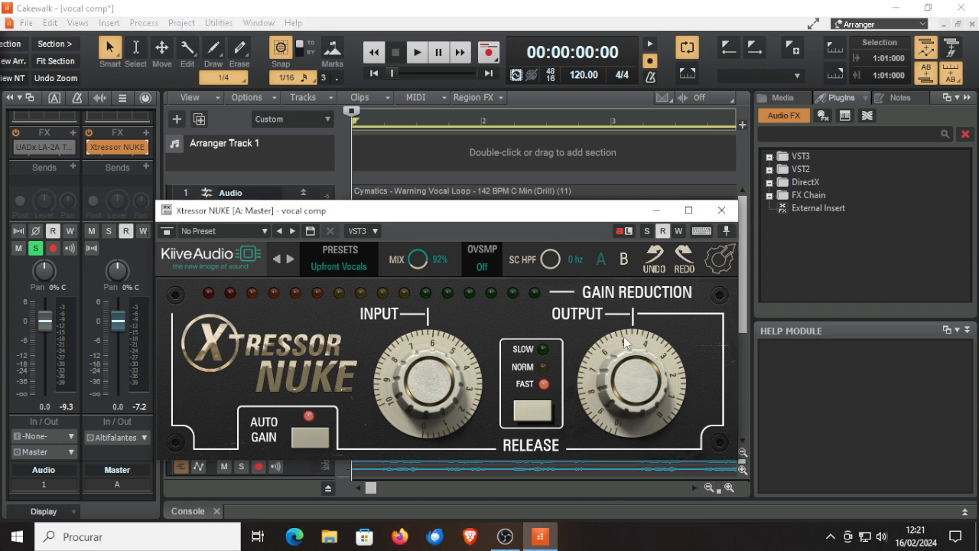
{"action": "left_click", "coordinate": [722, 210]}
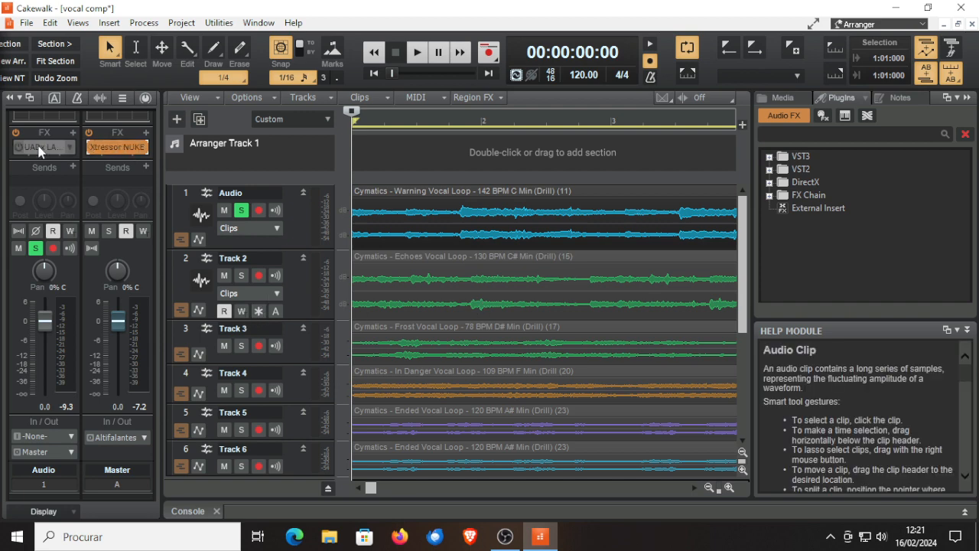
Start playback, enable the bypassed UADx LA-2A compressor on the Audio track and open it
{"action": "left_click", "coordinate": [416, 53]}
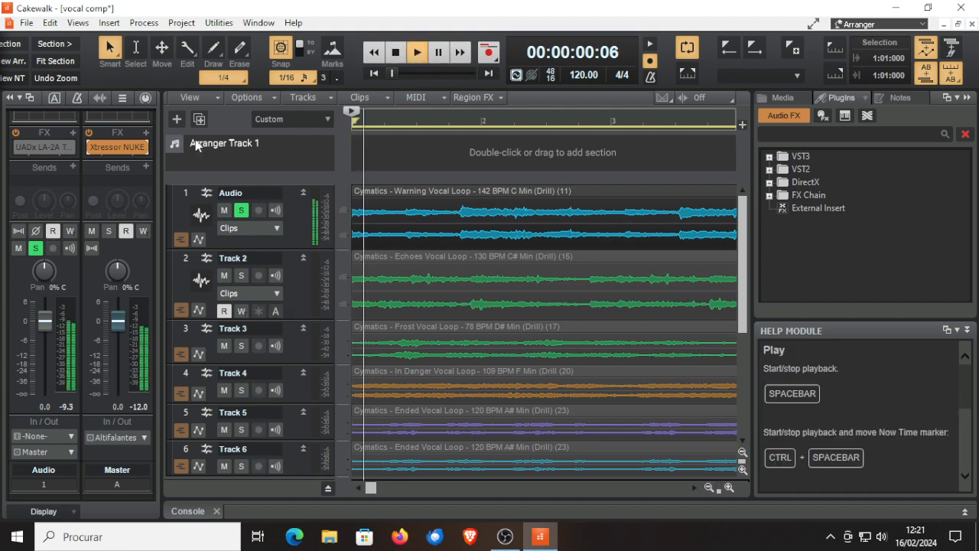
{"action": "left_click", "coordinate": [19, 148]}
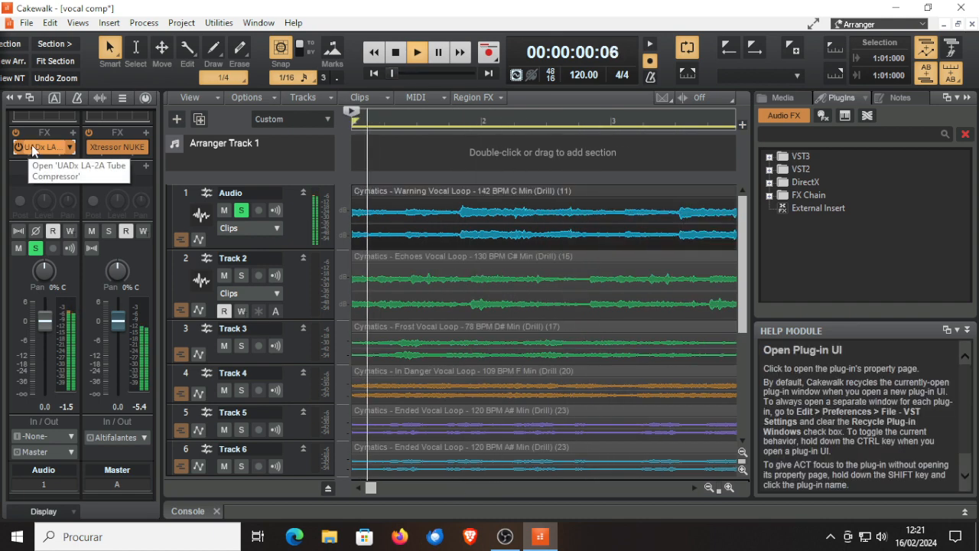
{"action": "left_click", "coordinate": [33, 150]}
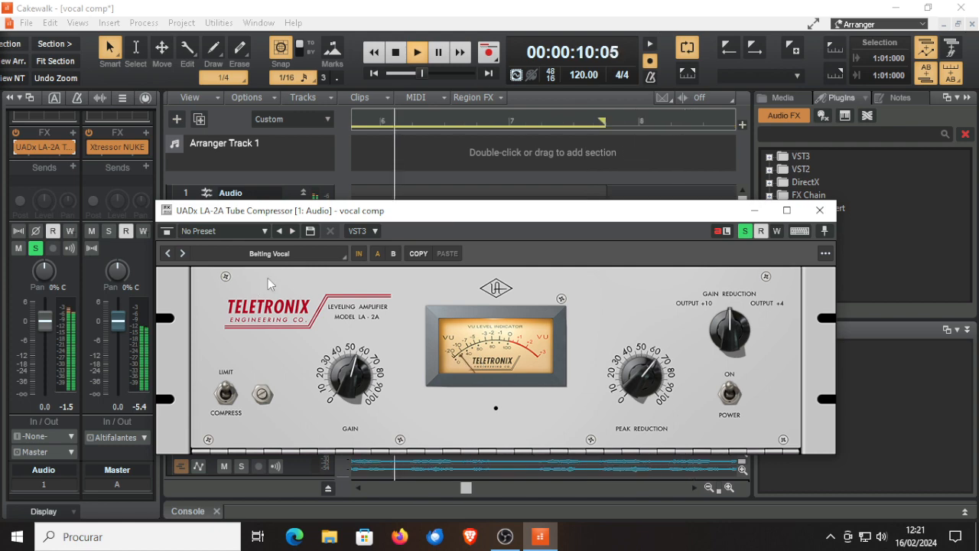
Audition the LA-2A presets Background Vocals, Ballad Vocal and Breathy Vocal on the playing vocal
{"action": "left_click", "coordinate": [277, 255]}
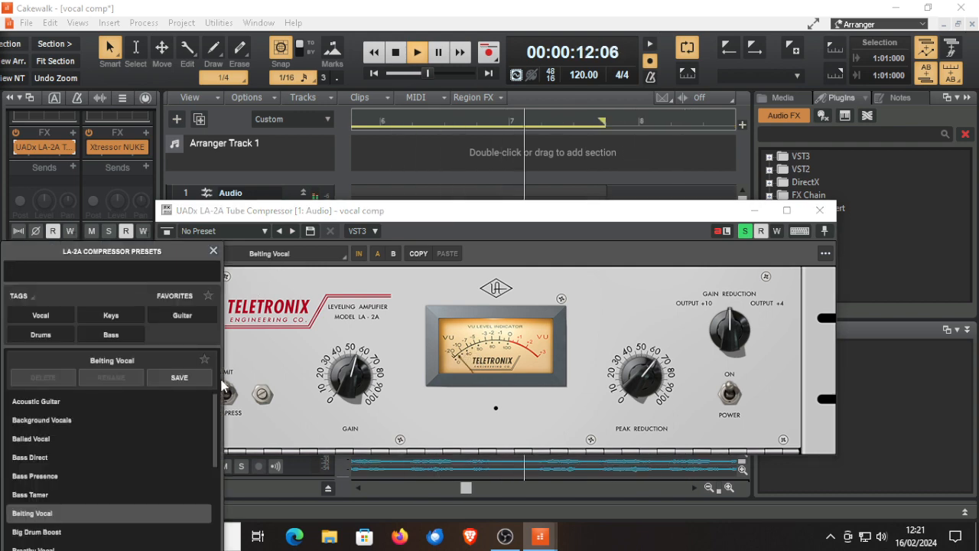
{"action": "left_click", "coordinate": [25, 421]}
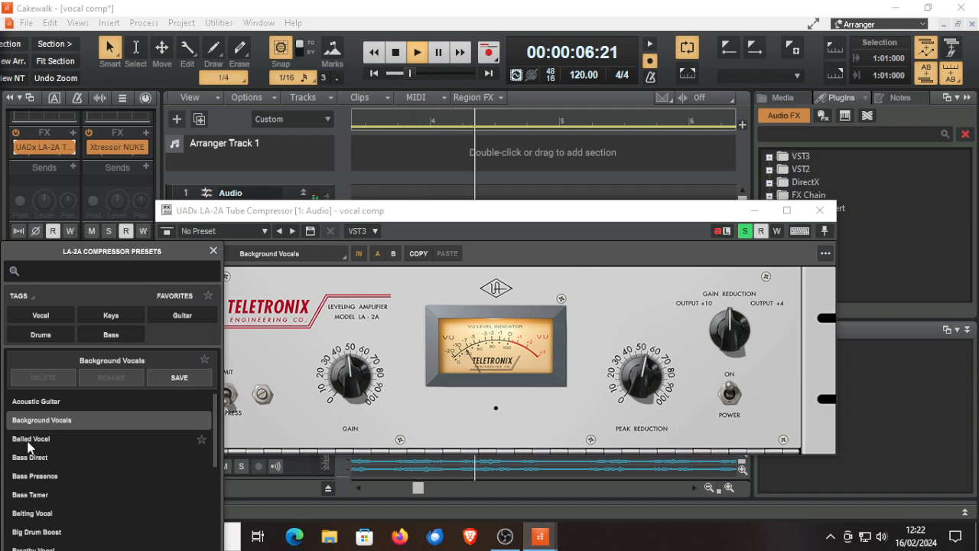
{"action": "left_click", "coordinate": [29, 439]}
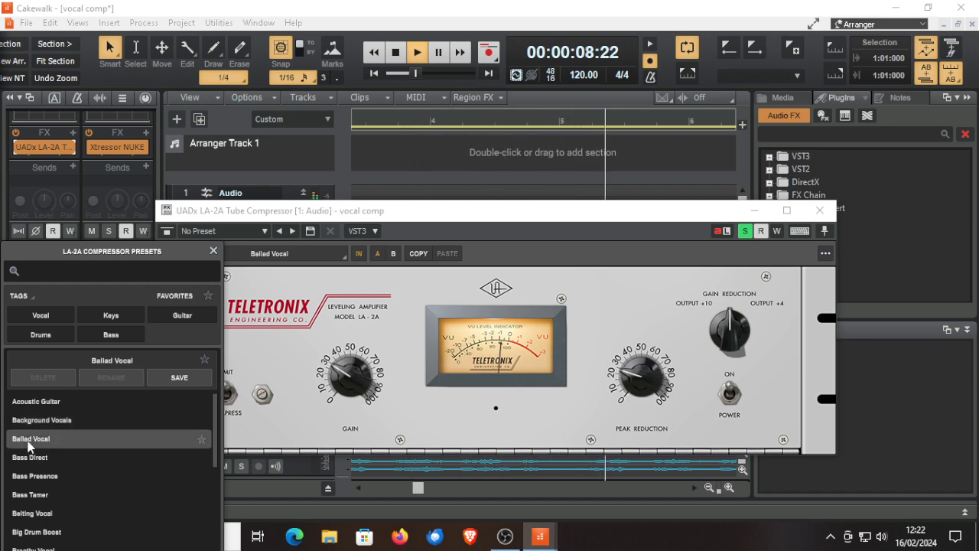
{"action": "scroll", "coordinate": [46, 458], "scroll_direction": "down", "scroll_amount": 2}
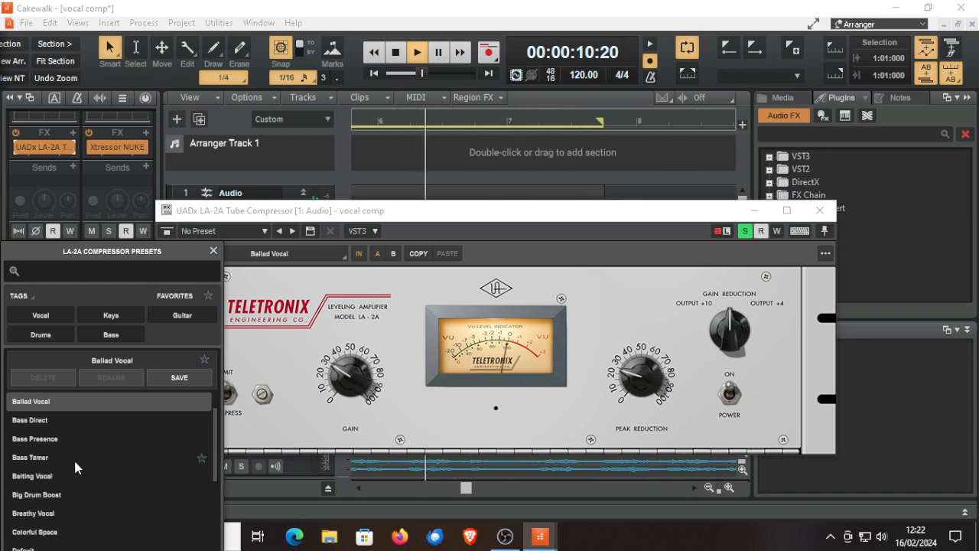
{"action": "left_click", "coordinate": [29, 517]}
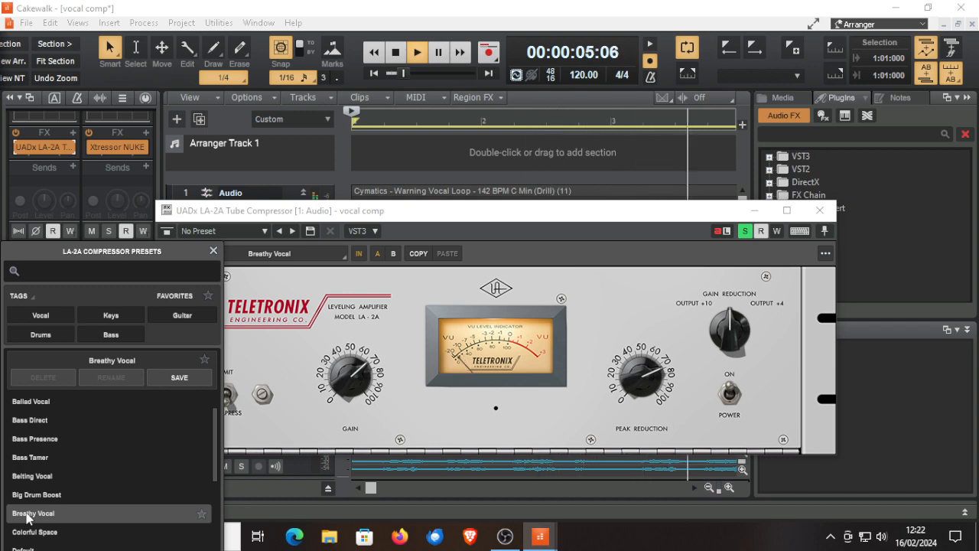
Audition the LA-2A presets Colorful Space, Female Vox and Male Vox, moving the preset browser fully into view
{"action": "scroll", "coordinate": [31, 531], "scroll_direction": "down", "scroll_amount": 2}
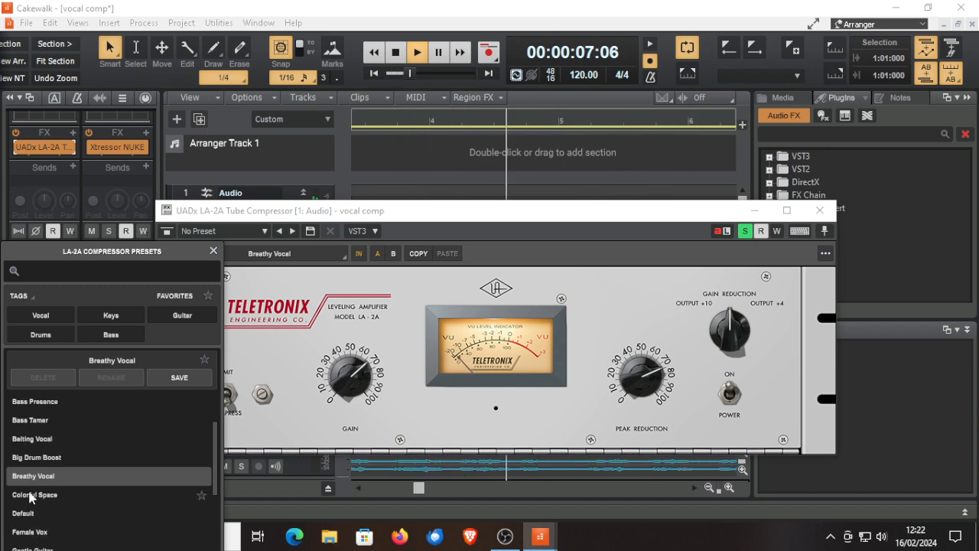
{"action": "left_click", "coordinate": [31, 495]}
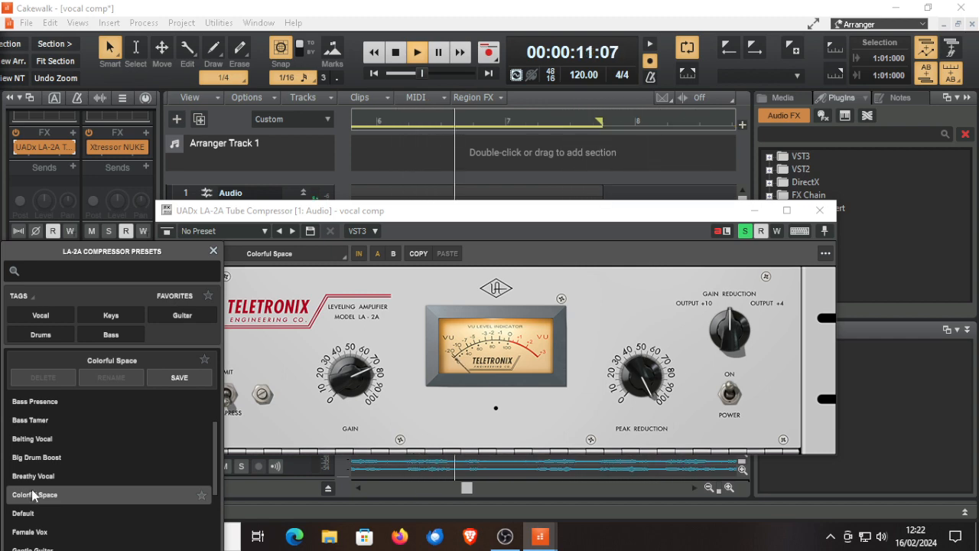
{"action": "left_click", "coordinate": [32, 531]}
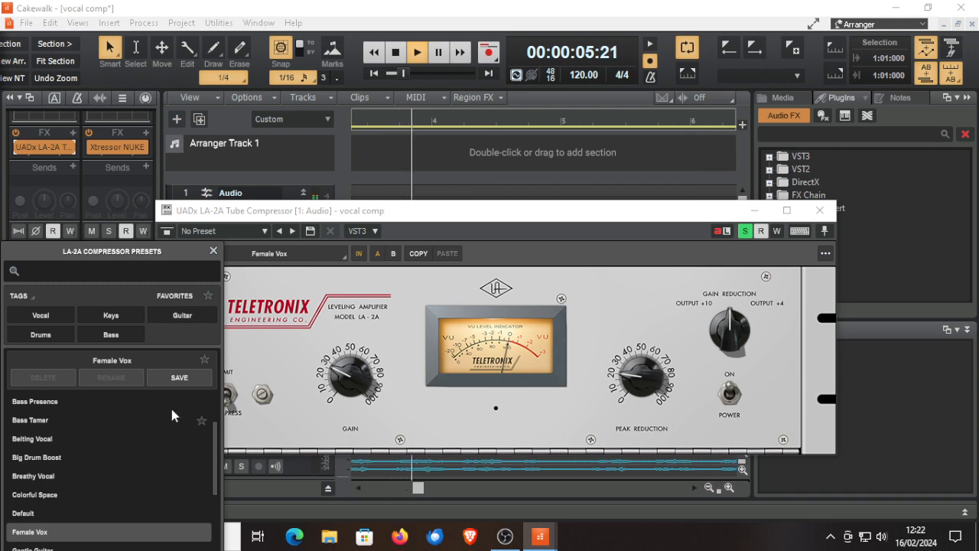
{"action": "left_click_drag", "start_coordinate": [171, 248], "coordinate": [225, 158]}
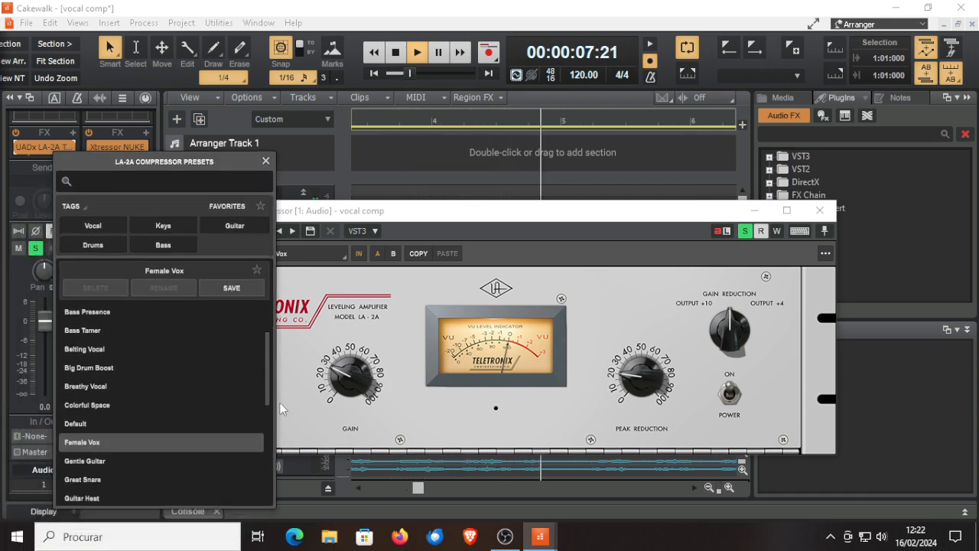
{"action": "left_click_drag", "start_coordinate": [267, 396], "coordinate": [267, 442]}
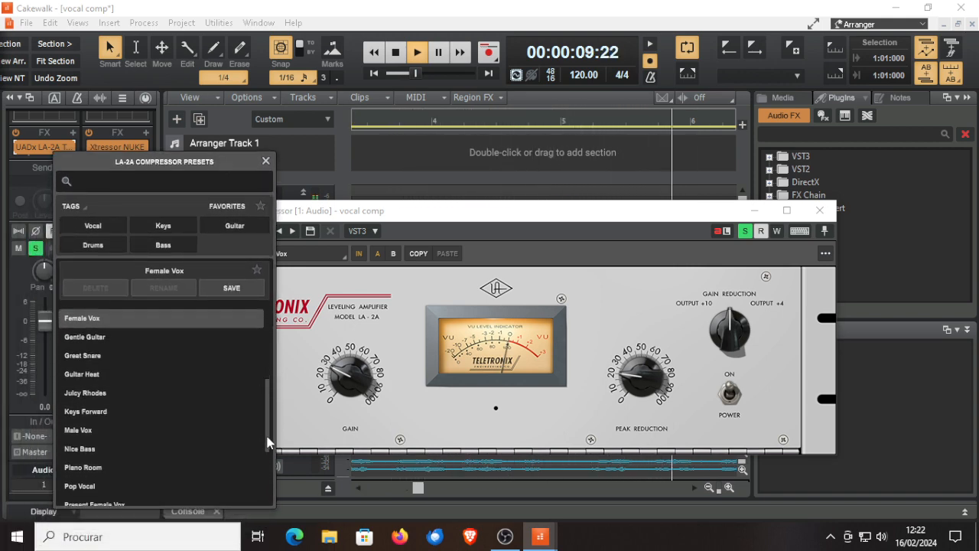
{"action": "left_click", "coordinate": [159, 424]}
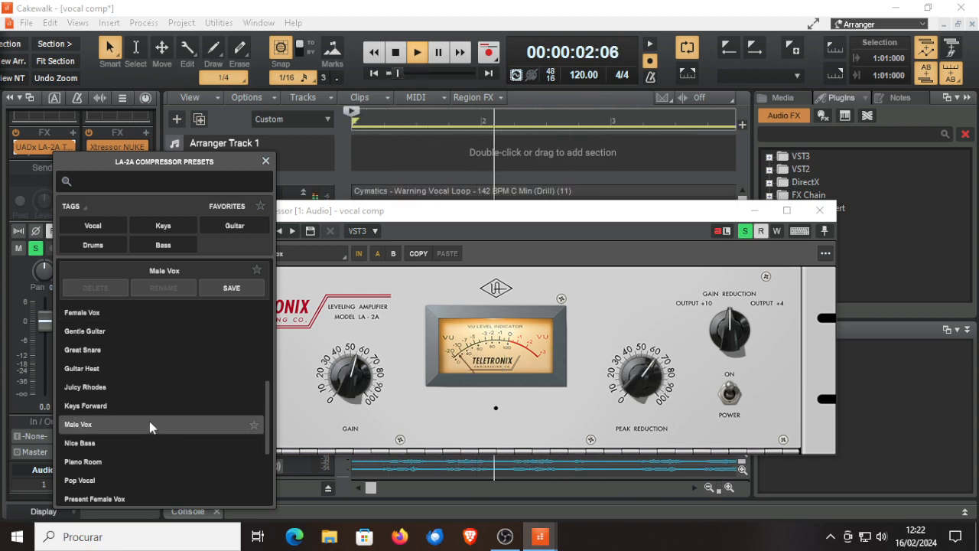
Audition the LA-2A presets Pop Vocal, Present Female Vox and R&B Vocal during playback
{"action": "left_click", "coordinate": [79, 478]}
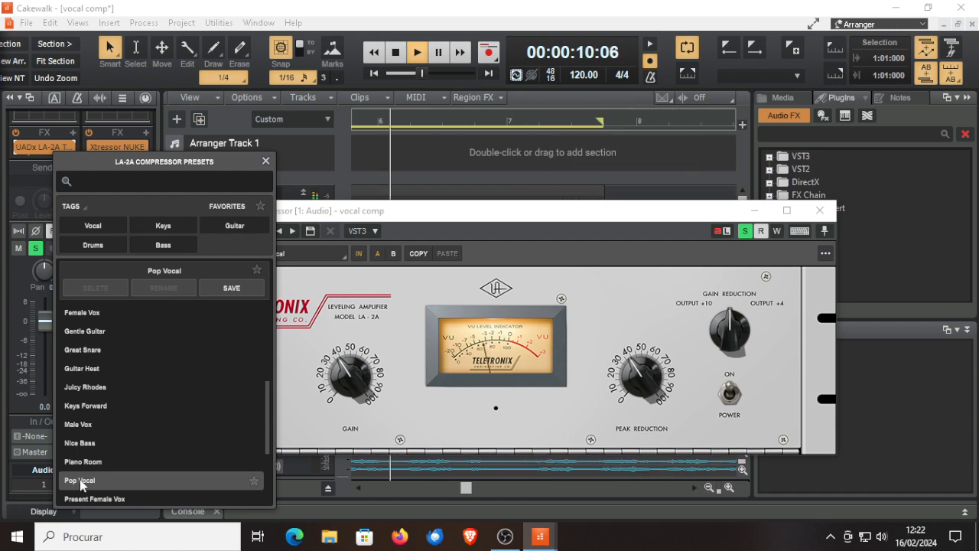
{"action": "scroll", "coordinate": [181, 453], "scroll_direction": "down", "scroll_amount": 2}
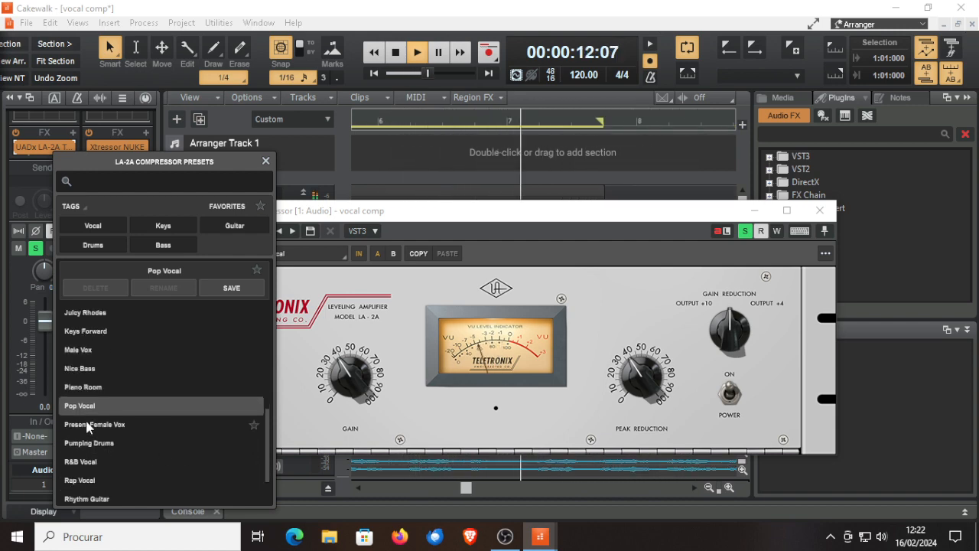
{"action": "left_click", "coordinate": [87, 425]}
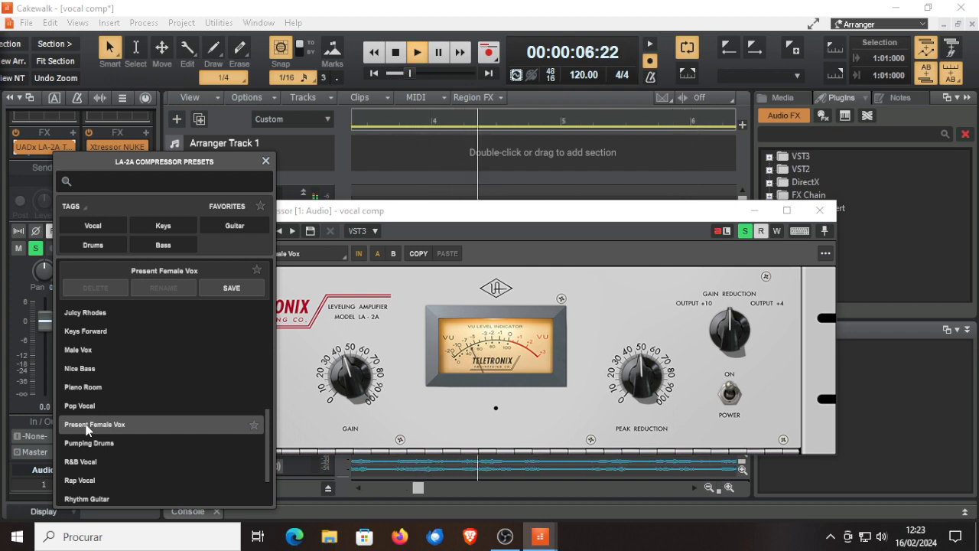
{"action": "left_click", "coordinate": [76, 463]}
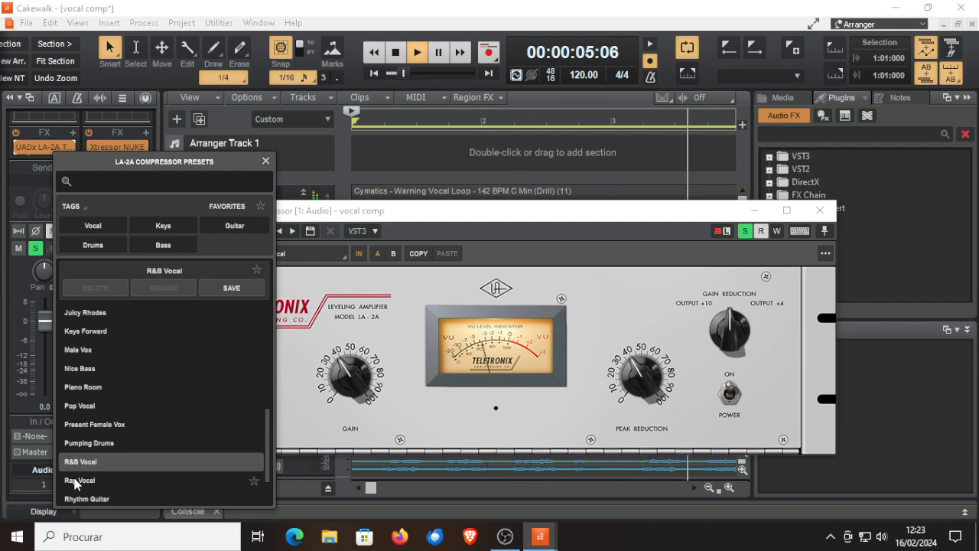
Try the LA-2A preset Rap Vocal on the playing vocal and load Rock Vocal
{"action": "left_click", "coordinate": [75, 481]}
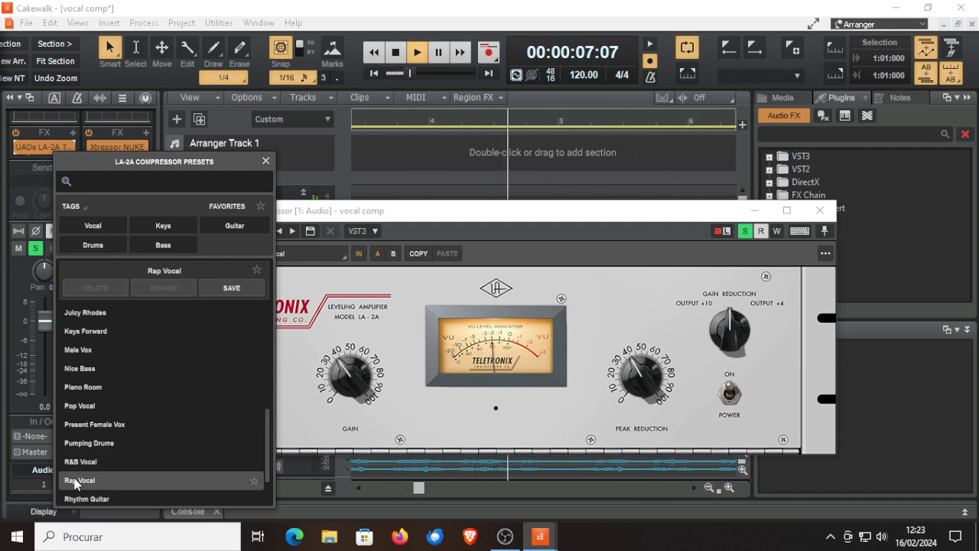
{"action": "scroll", "coordinate": [262, 458], "scroll_direction": "down", "scroll_amount": 2}
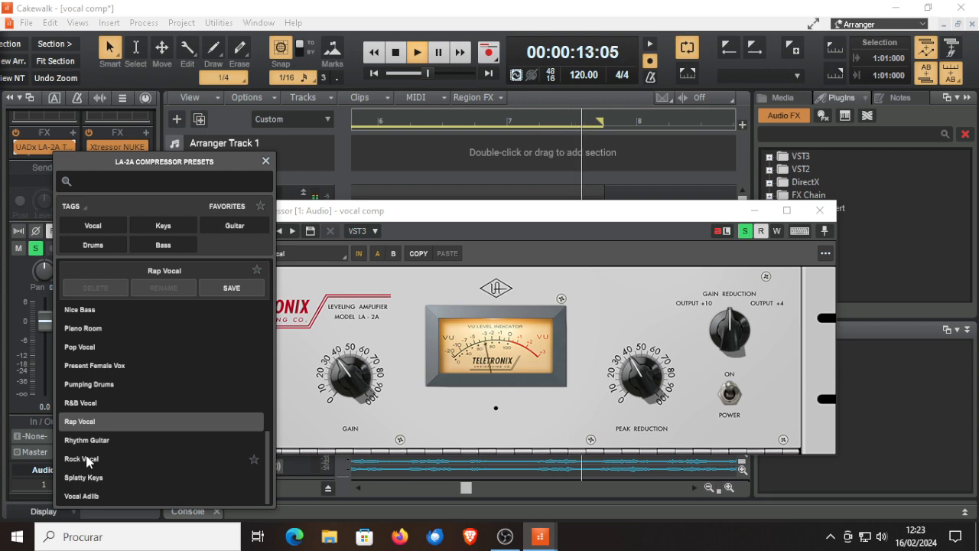
{"action": "left_click", "coordinate": [87, 458]}
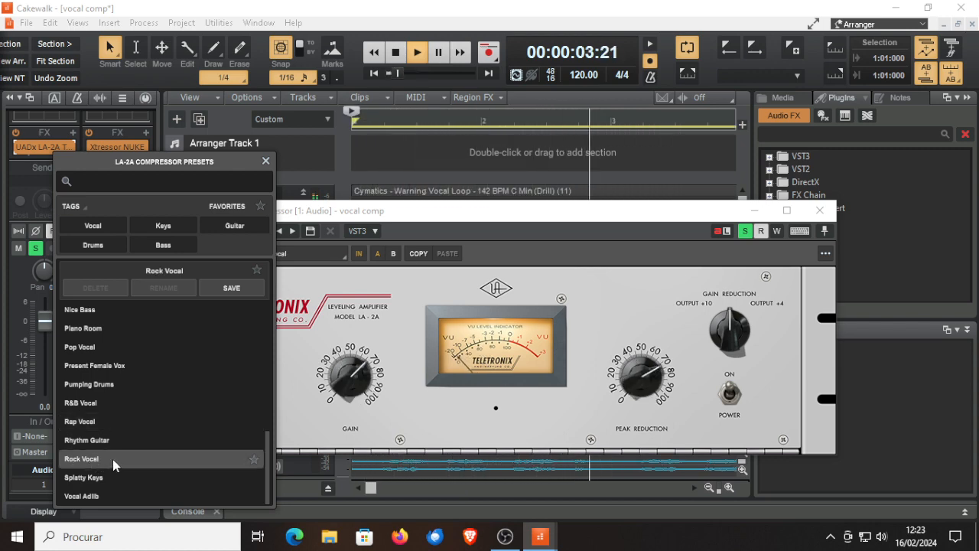
Audition the LA-2A preset Vocal Adlib on the playing vocal, load Female Vox instead and stop playback
{"action": "left_click", "coordinate": [75, 497]}
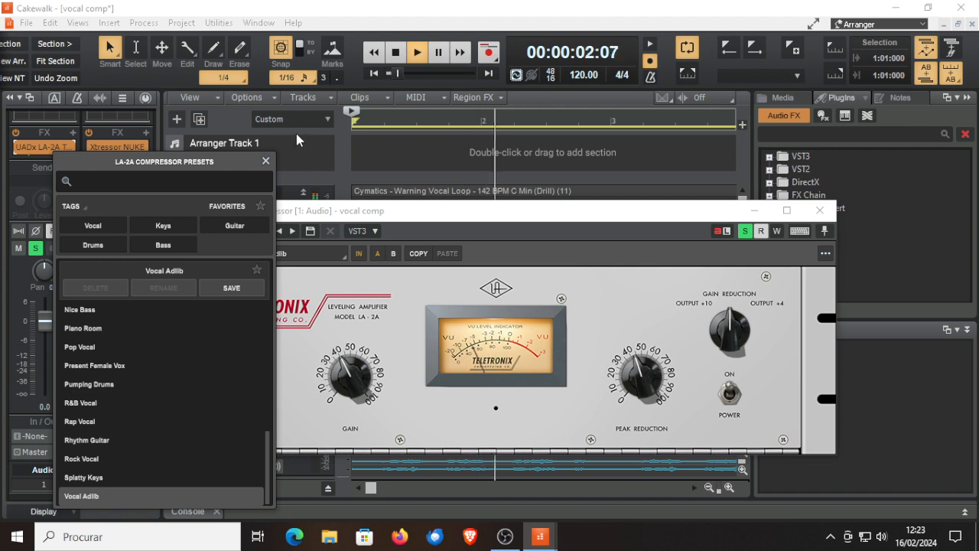
{"action": "left_click", "coordinate": [266, 162]}
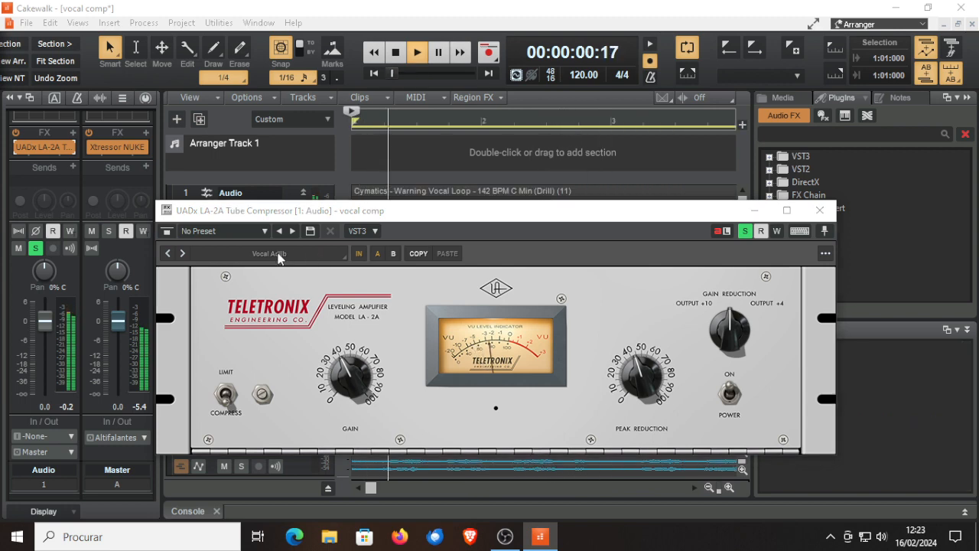
{"action": "left_click", "coordinate": [278, 253]}
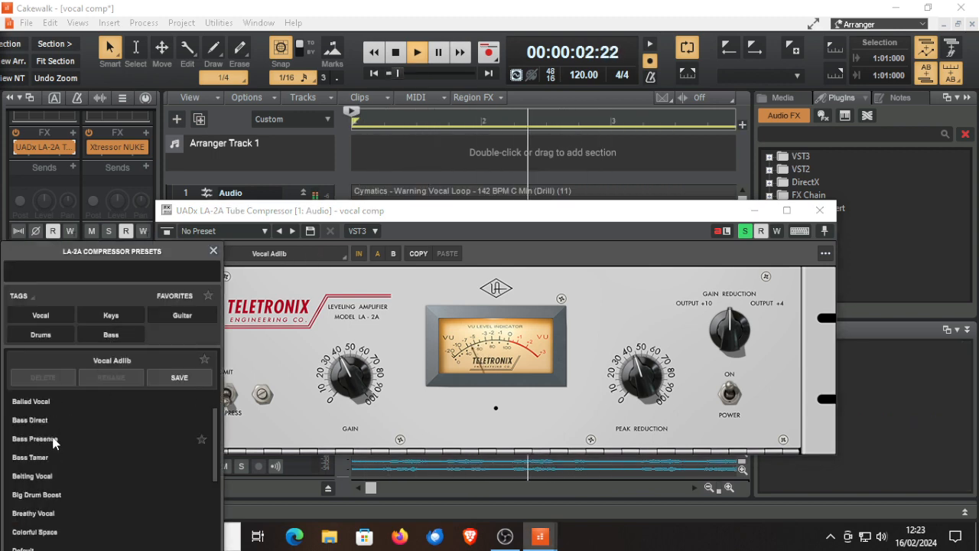
{"action": "scroll", "coordinate": [52, 435], "scroll_direction": "up", "scroll_amount": 1}
{"action": "scroll", "coordinate": [52, 429], "scroll_direction": "down", "scroll_amount": 1}
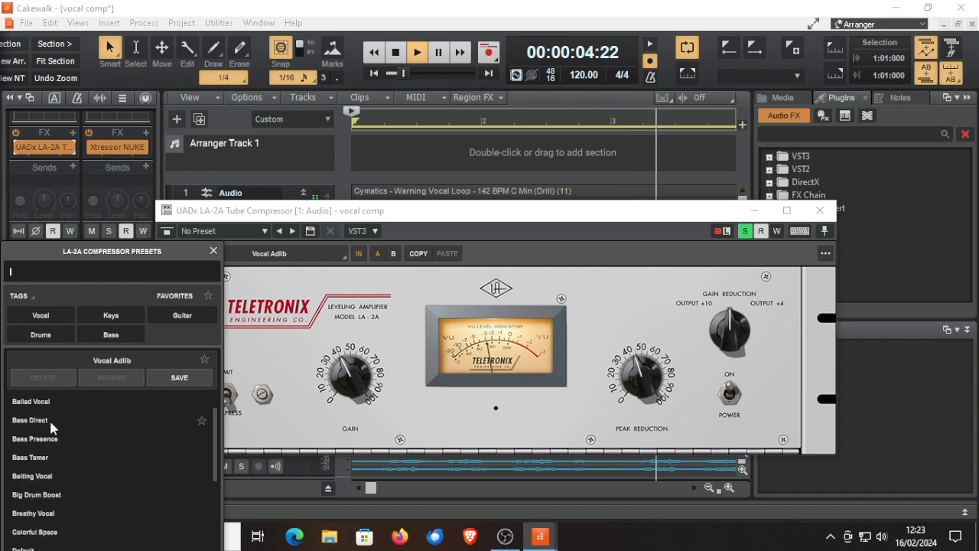
{"action": "scroll", "coordinate": [52, 429], "scroll_direction": "down", "scroll_amount": 1}
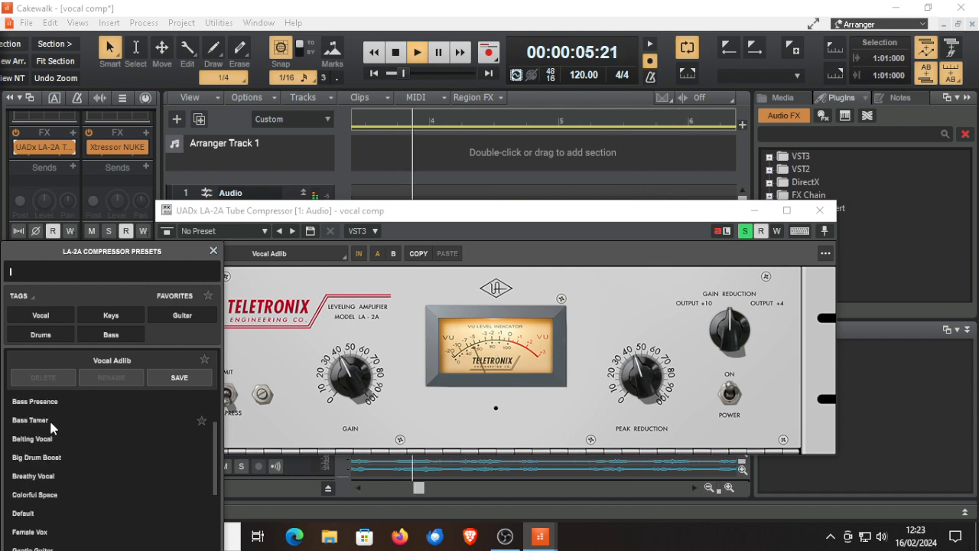
{"action": "left_click", "coordinate": [31, 532]}
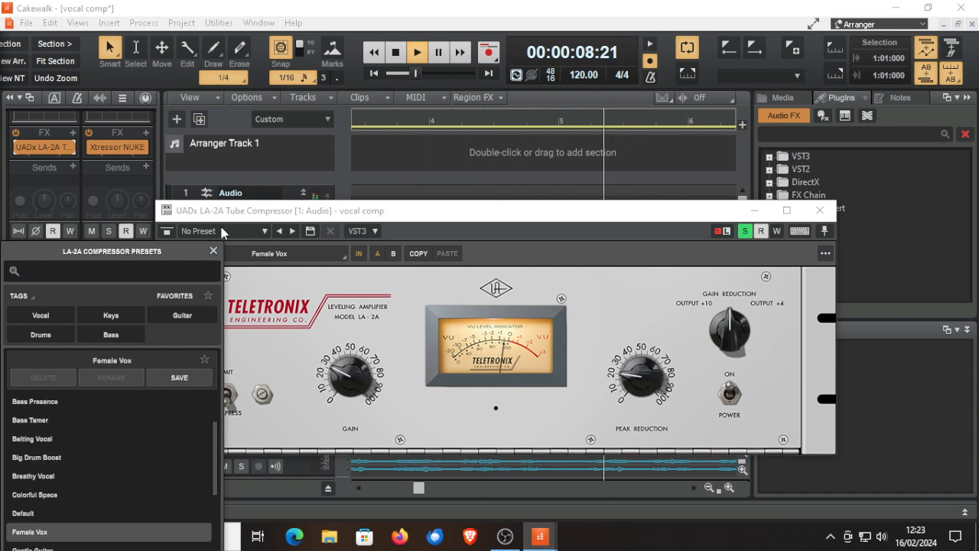
{"action": "left_click", "coordinate": [214, 251]}
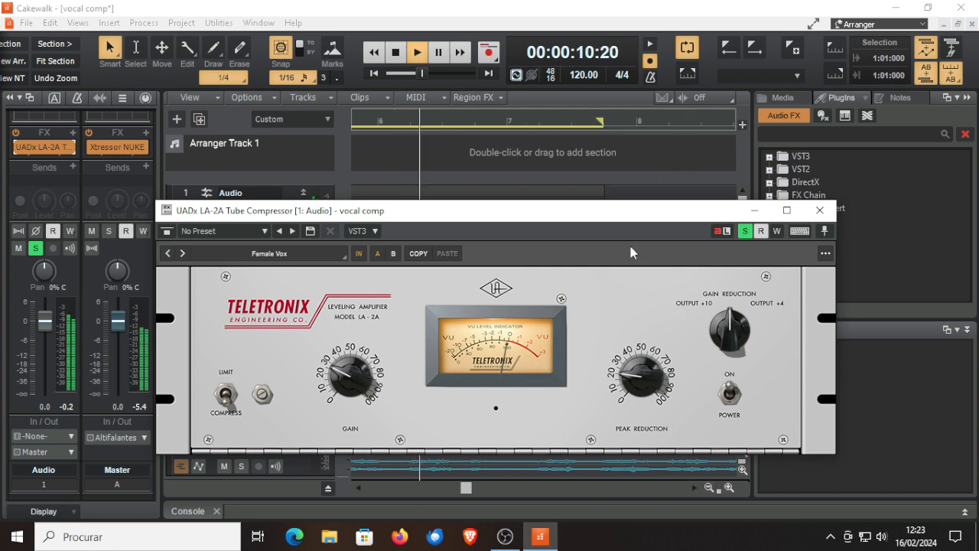
{"action": "left_click", "coordinate": [396, 53]}
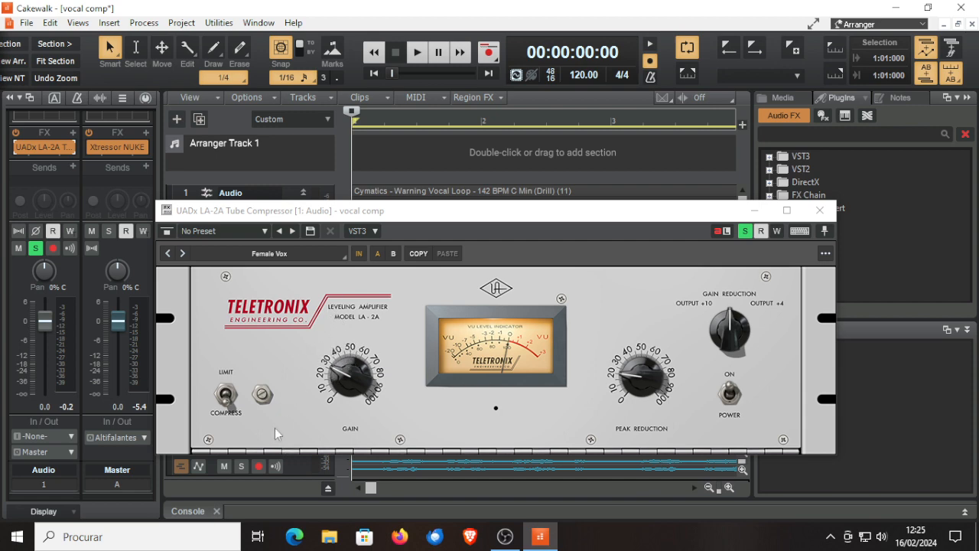
Close the LA-2A and open the FirePresser compressor on Track 2, placing its window fully in view
{"action": "left_click", "coordinate": [223, 393]}
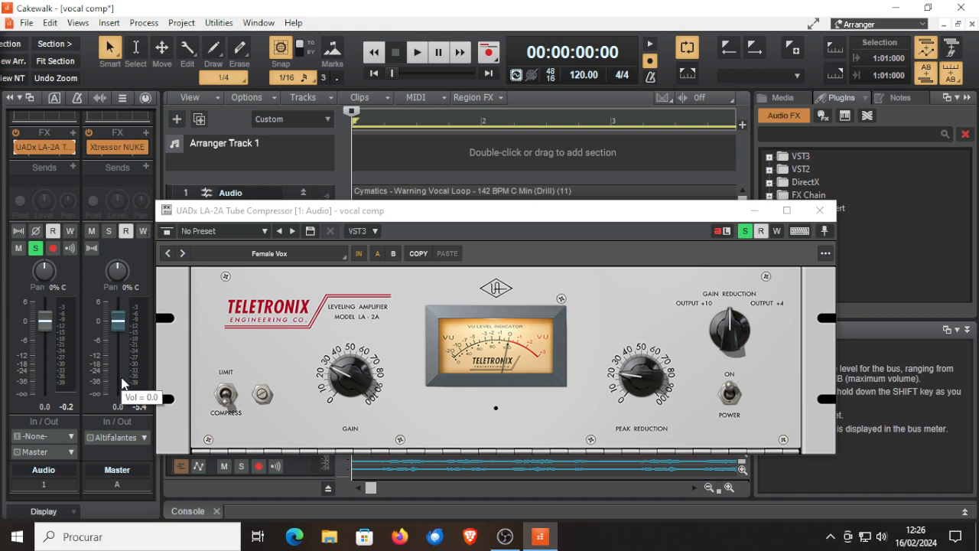
{"action": "left_click", "coordinate": [819, 211]}
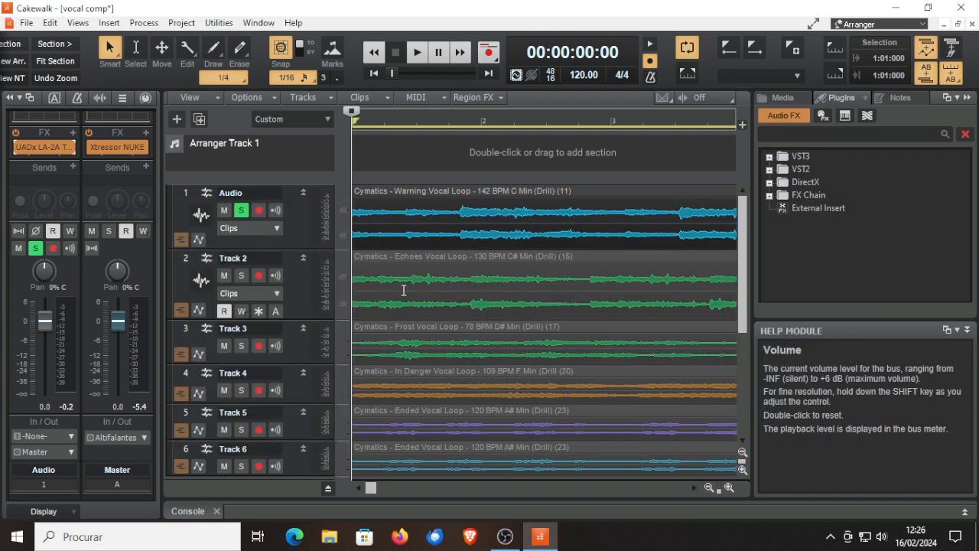
{"action": "left_click", "coordinate": [55, 469]}
{"action": "left_click", "coordinate": [38, 242]}
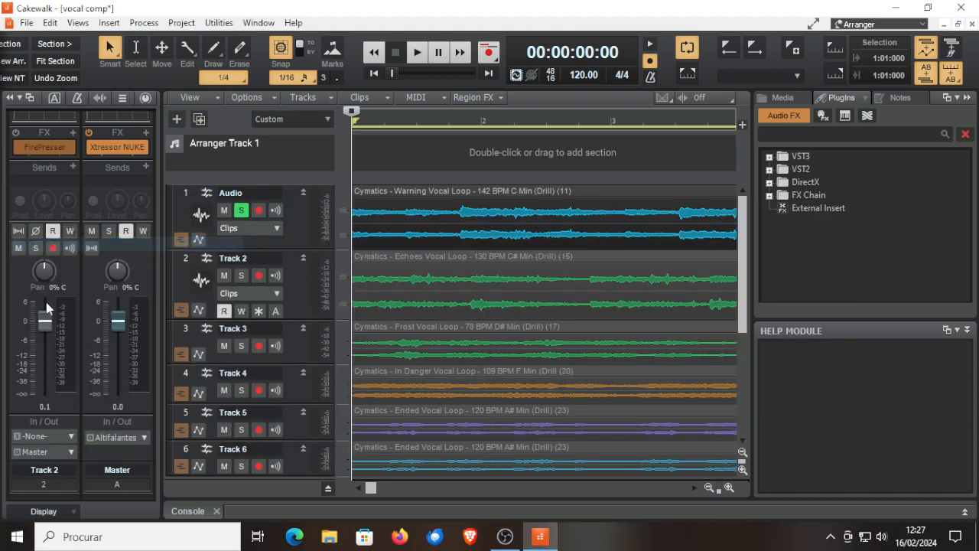
{"action": "left_click", "coordinate": [30, 148]}
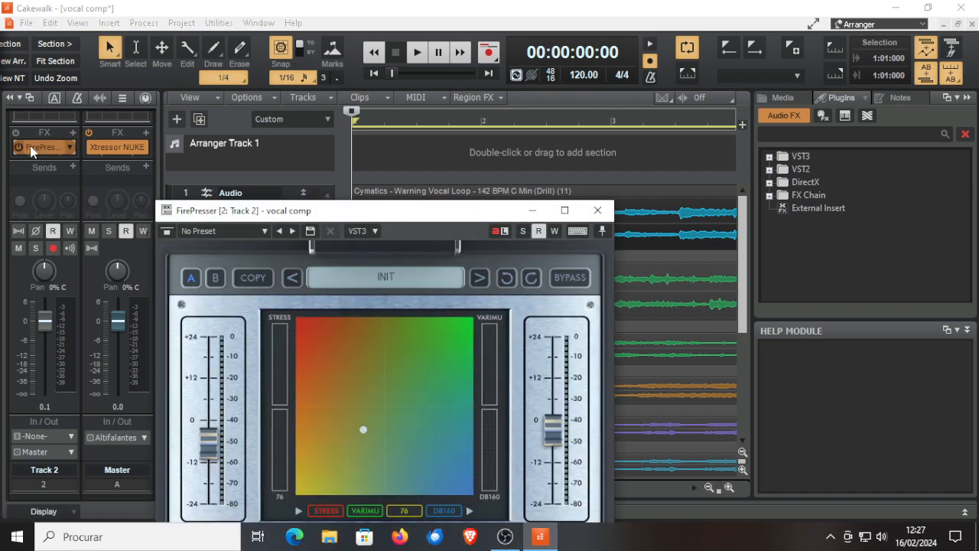
{"action": "left_click_drag", "start_coordinate": [333, 212], "coordinate": [337, 58]}
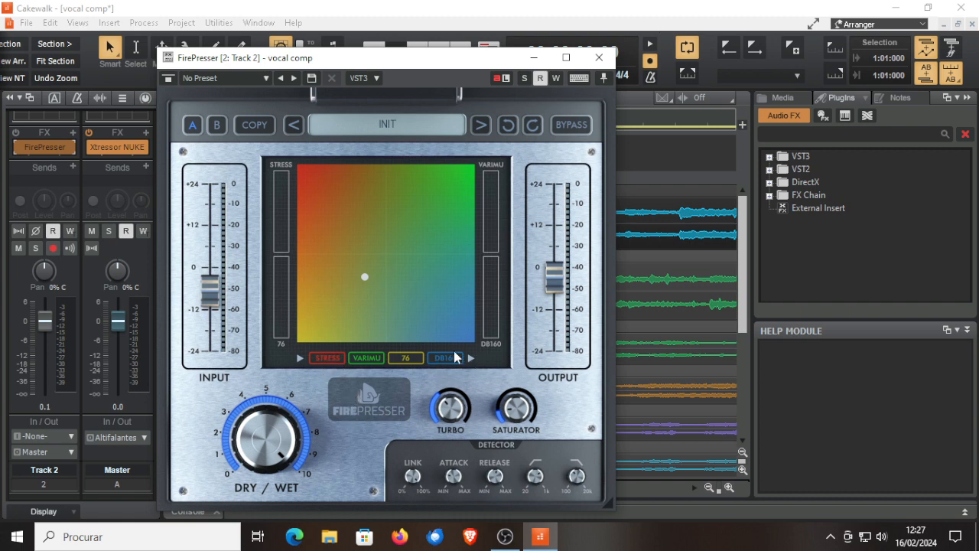
Place FirePresser's STRESS module last in the compressor order and move the blend point around the colour pad toward the 76 corner
{"action": "left_click_drag", "start_coordinate": [329, 361], "coordinate": [451, 362]}
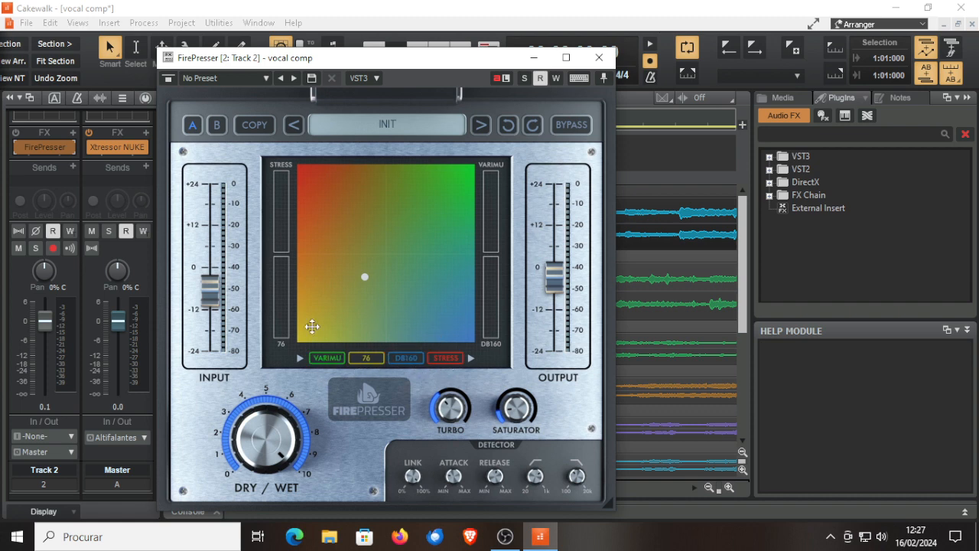
{"action": "left_click_drag", "start_coordinate": [365, 277], "coordinate": [369, 272]}
{"action": "left_click_drag", "start_coordinate": [331, 198], "coordinate": [405, 256]}
{"action": "left_click_drag", "start_coordinate": [400, 257], "coordinate": [397, 262]}
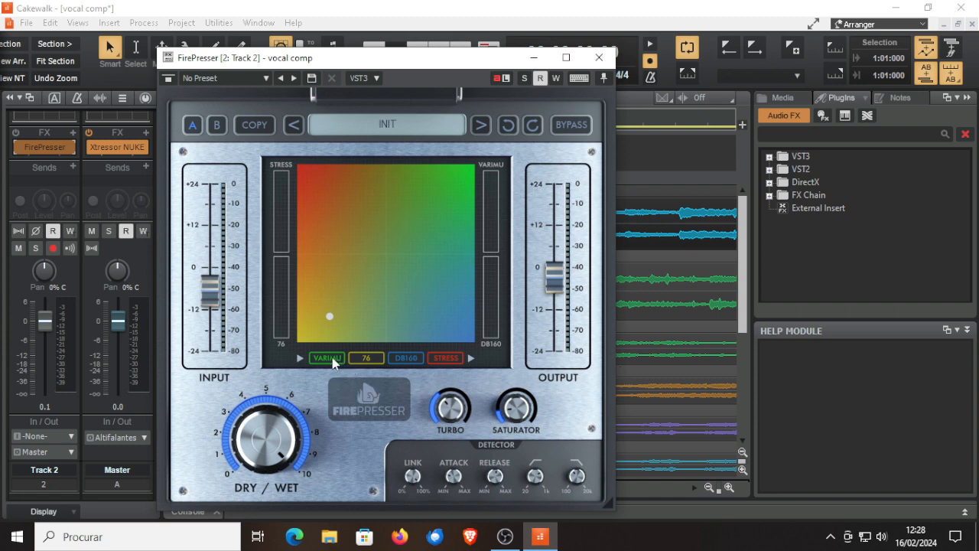
Place the VARIMU module last in FirePresser's compressor order and set the blend point in the yellow area near the 76 corner
{"action": "left_click_drag", "start_coordinate": [330, 358], "coordinate": [370, 362]}
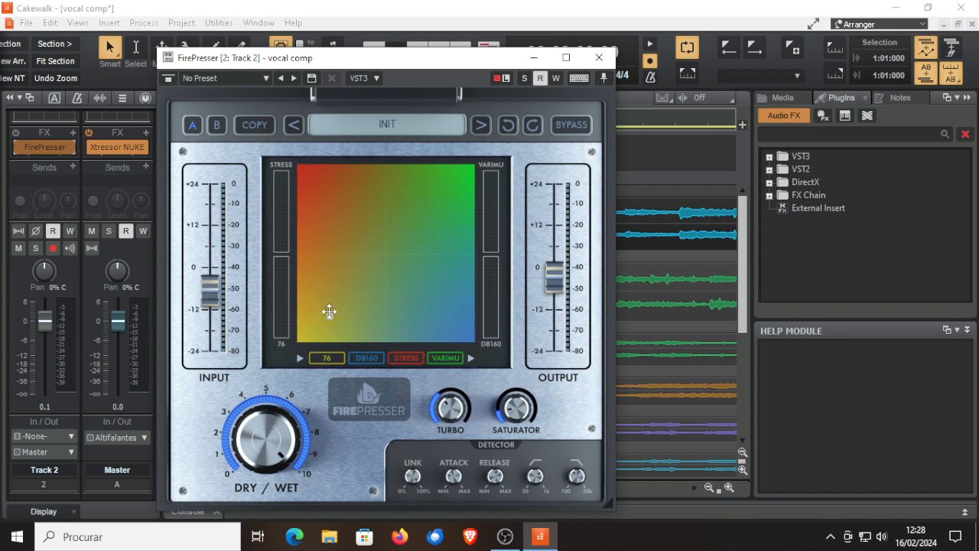
{"action": "left_click_drag", "start_coordinate": [329, 310], "coordinate": [353, 300]}
{"action": "left_click_drag", "start_coordinate": [415, 62], "coordinate": [412, 110]}
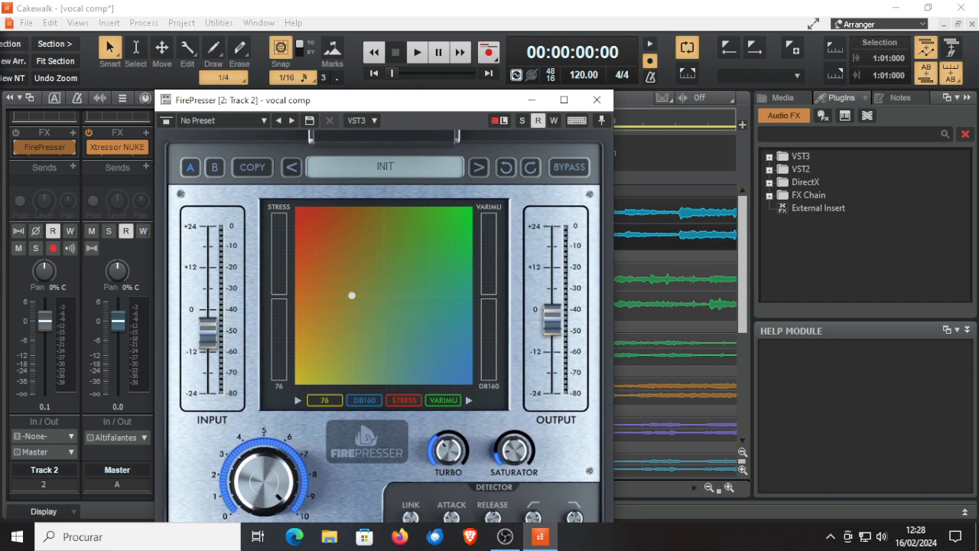
{"action": "left_click_drag", "start_coordinate": [352, 295], "coordinate": [326, 339]}
{"action": "left_click_drag", "start_coordinate": [444, 109], "coordinate": [447, 69]}
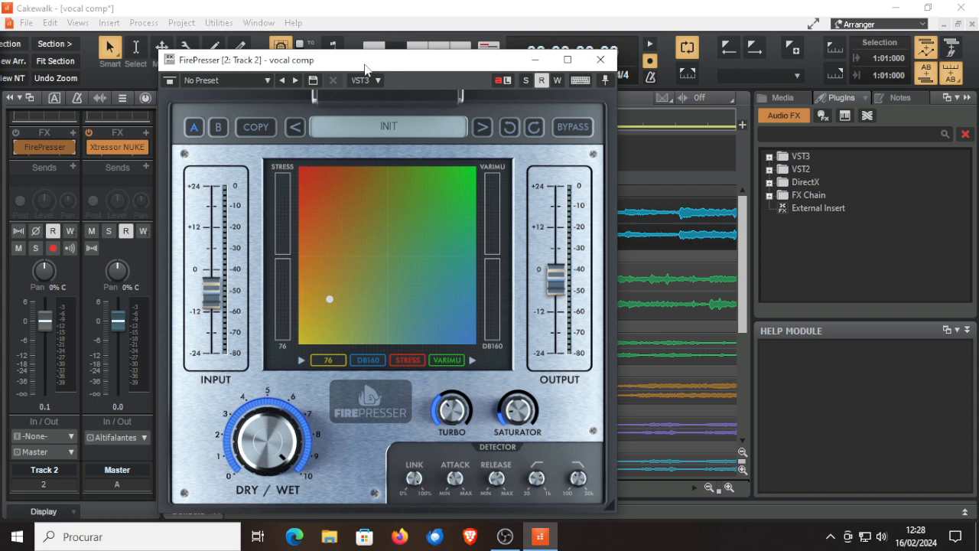
Play the project with Track 2 soloed instead of the Audio track and enable its effects rack to hear FirePresser
{"action": "left_click_drag", "start_coordinate": [367, 66], "coordinate": [337, 357]}
{"action": "left_click", "coordinate": [416, 52]}
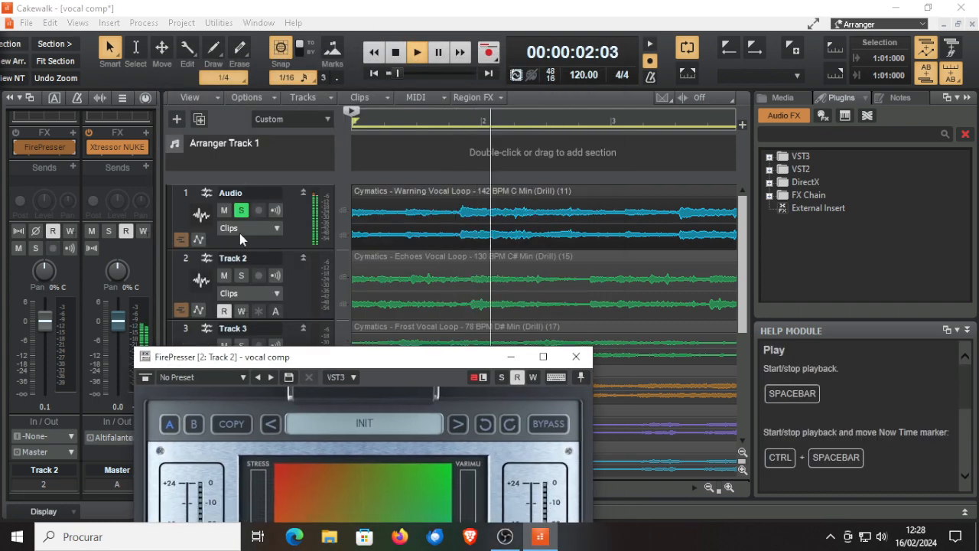
{"action": "left_click", "coordinate": [241, 275]}
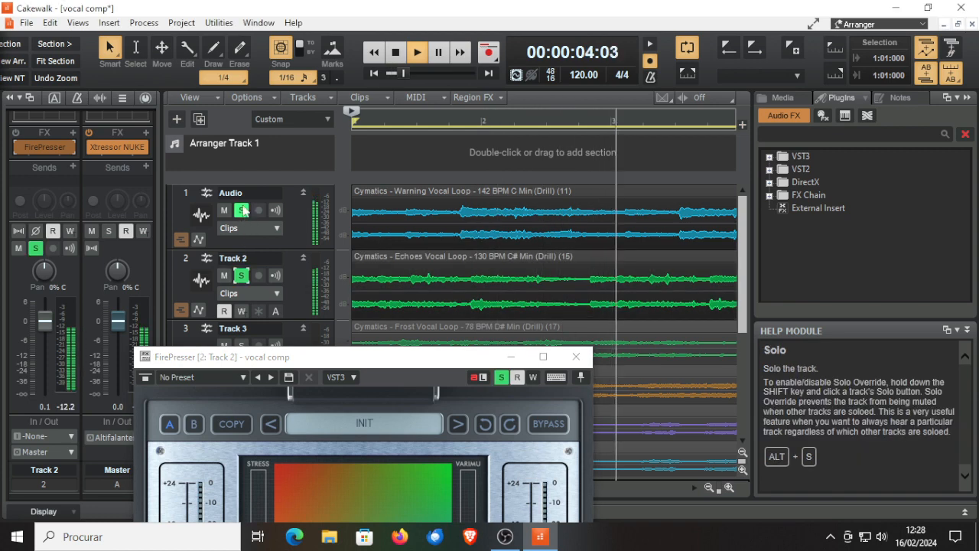
{"action": "left_click", "coordinate": [241, 210]}
{"action": "left_click_drag", "start_coordinate": [417, 356], "coordinate": [454, 72]}
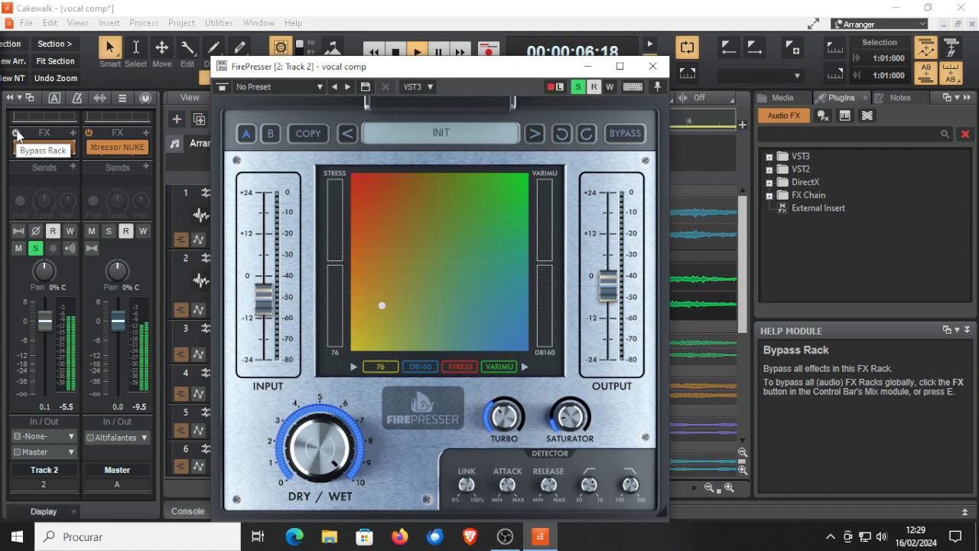
{"action": "left_click", "coordinate": [17, 134]}
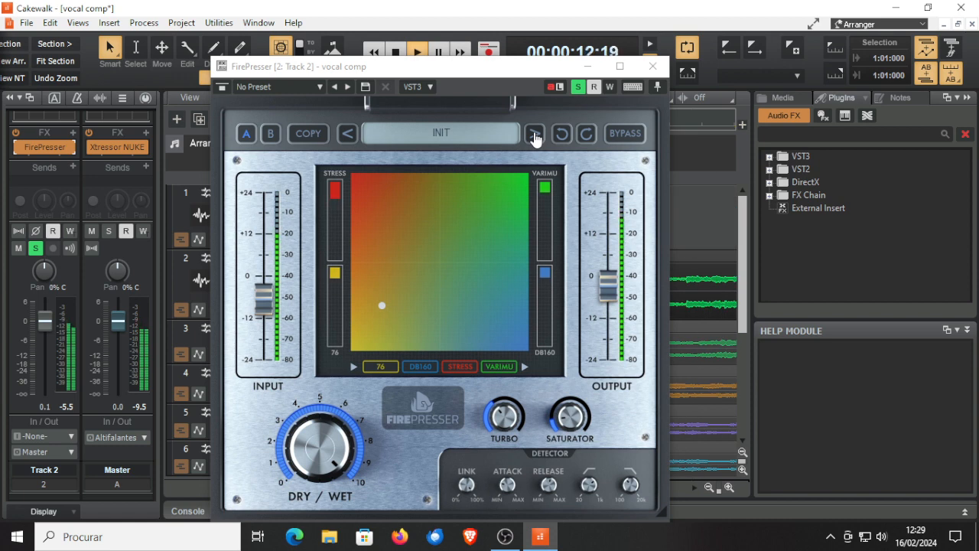
Audition the FirePresser presets Acoustic mood, Deep, Give me some punch, Long and punchy, Metal brutal and Rock basic on Track 2
{"action": "left_click", "coordinate": [534, 135]}
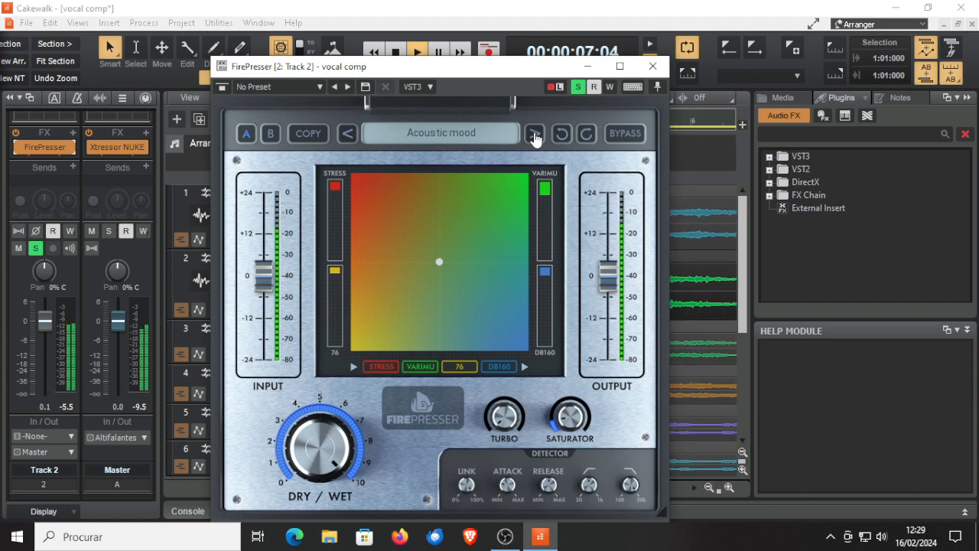
{"action": "left_click", "coordinate": [534, 136]}
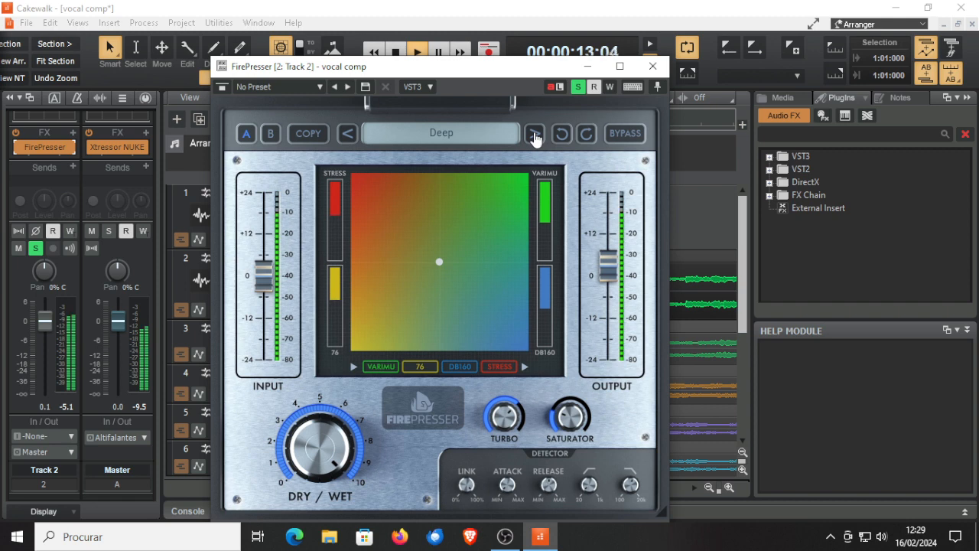
{"action": "left_click", "coordinate": [535, 135]}
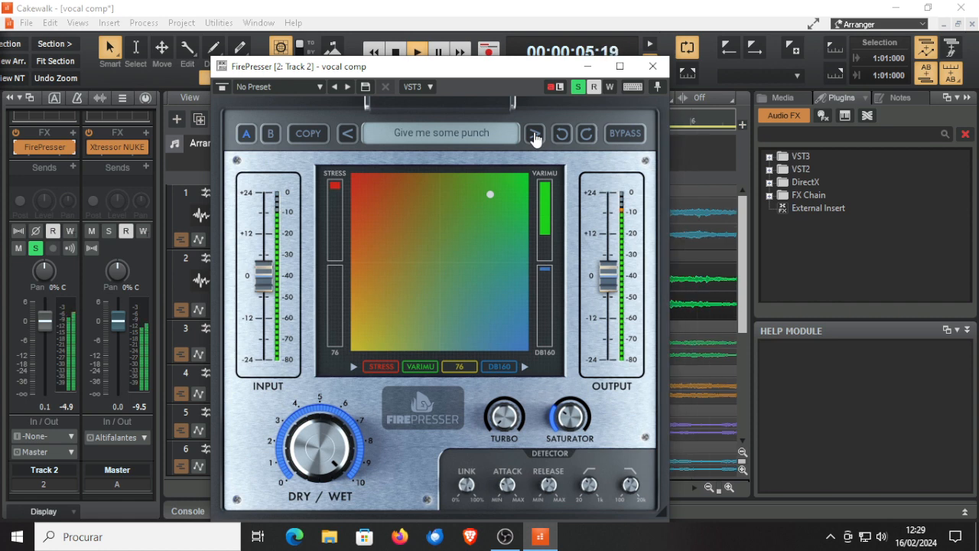
{"action": "left_click", "coordinate": [535, 135]}
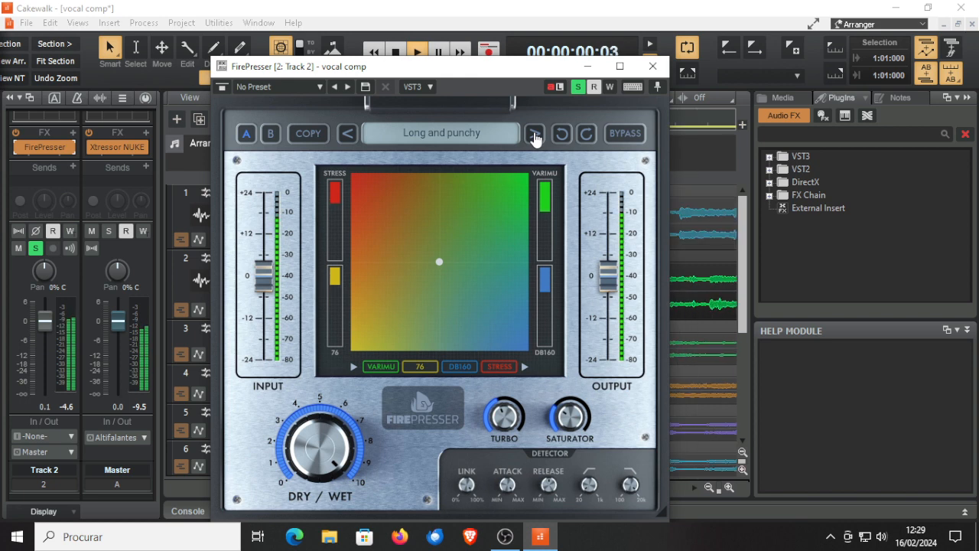
{"action": "left_click", "coordinate": [535, 135]}
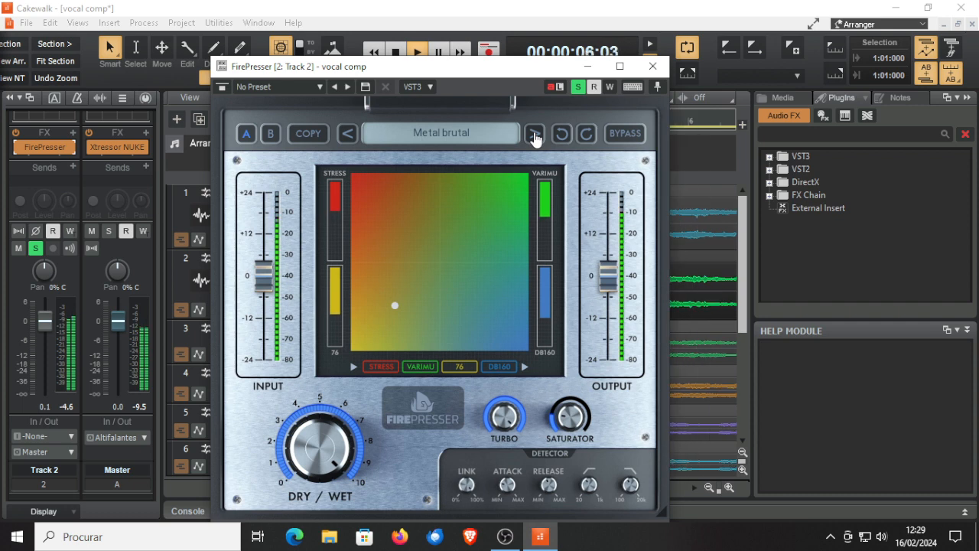
{"action": "left_click", "coordinate": [535, 135]}
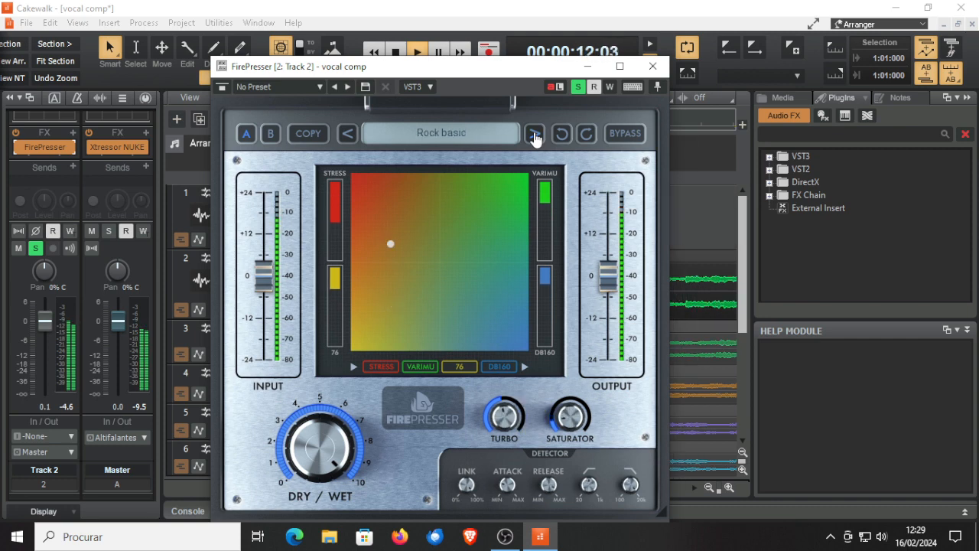
Audition the FirePresser presets Glue 1 through Glue 4, Glue without the bass, Kickpunch and Some mojo during playback
{"action": "left_click", "coordinate": [535, 135]}
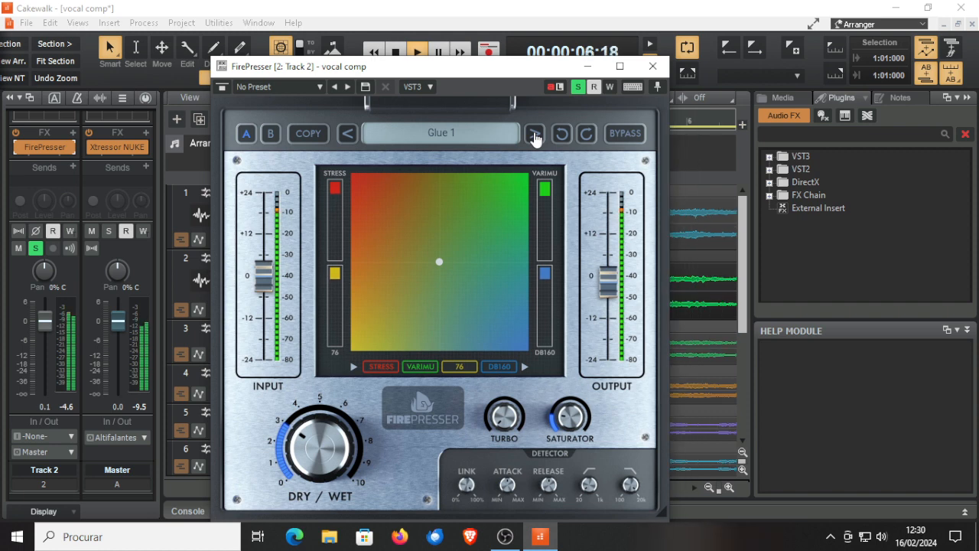
{"action": "left_click", "coordinate": [534, 134]}
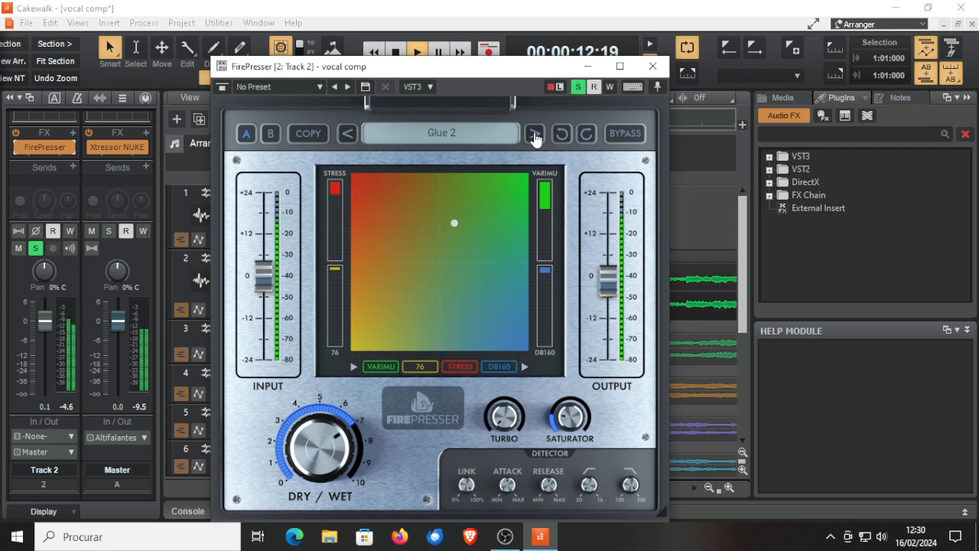
{"action": "left_click", "coordinate": [534, 135]}
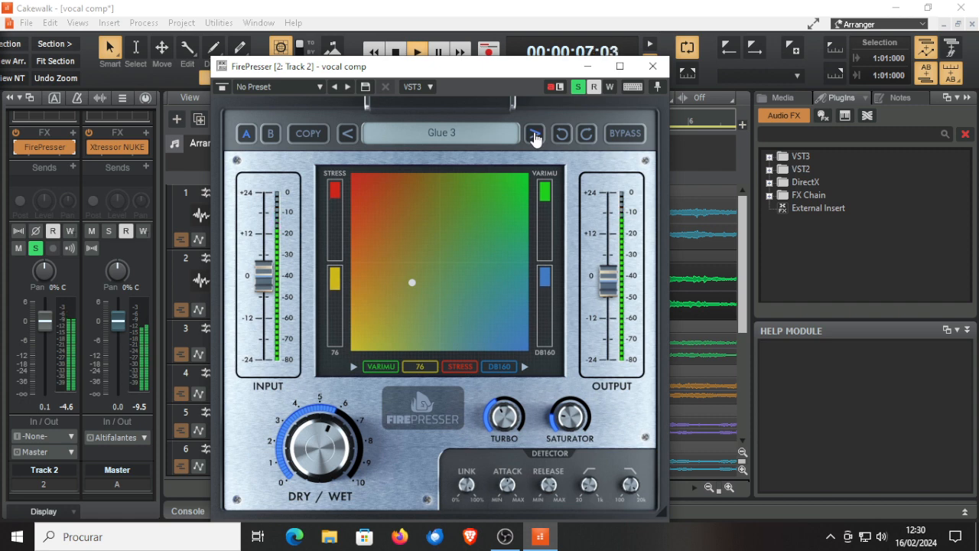
{"action": "left_click", "coordinate": [534, 134]}
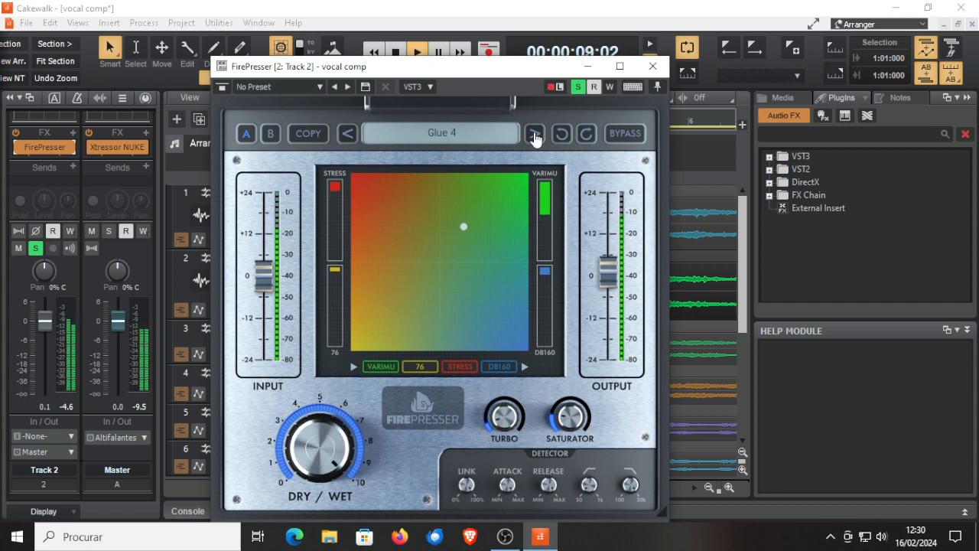
{"action": "left_click", "coordinate": [534, 134]}
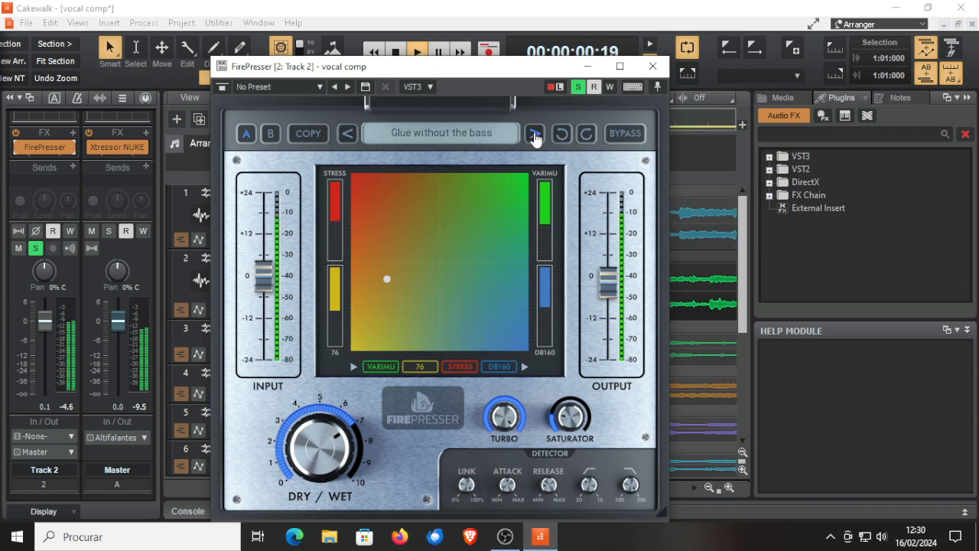
{"action": "left_click", "coordinate": [534, 134]}
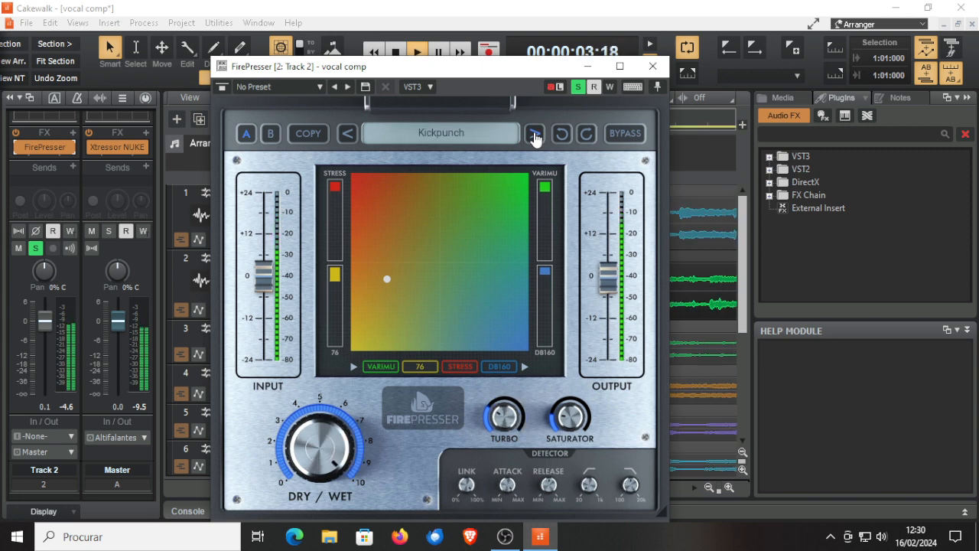
{"action": "left_click", "coordinate": [535, 134]}
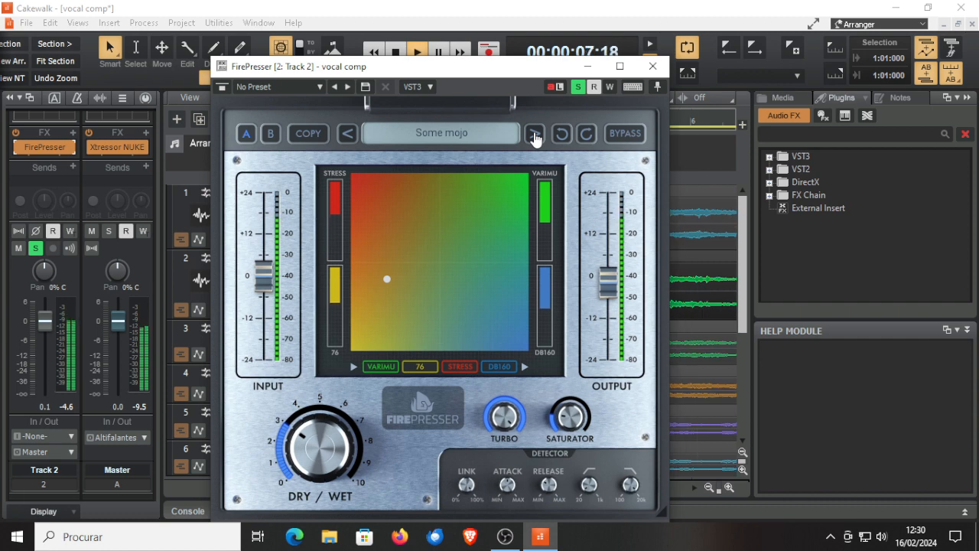
Audition the FirePresser presets Too much mojo, A good starting point, Big phat, Punch, Rock basic, Soft and Squeezed like lemon
{"action": "left_click", "coordinate": [534, 135]}
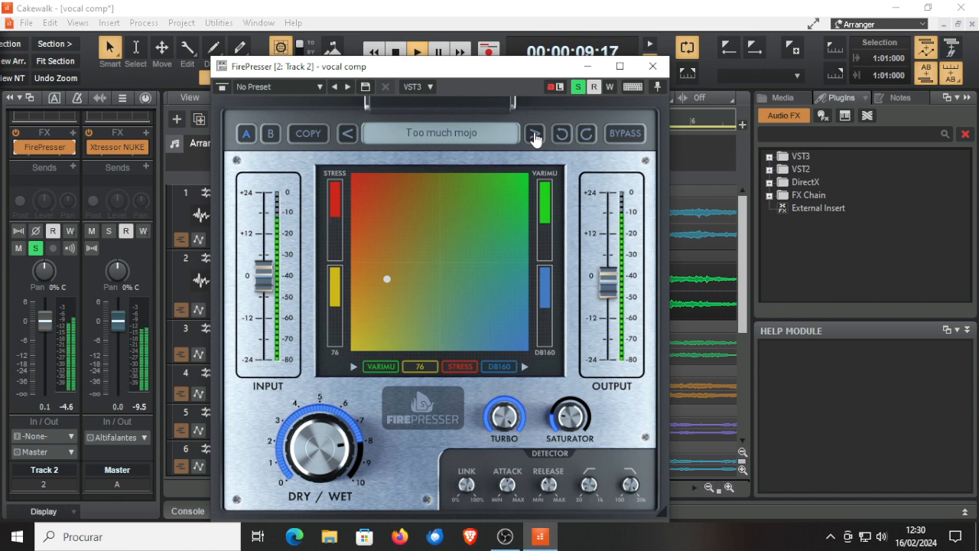
{"action": "left_click", "coordinate": [534, 134]}
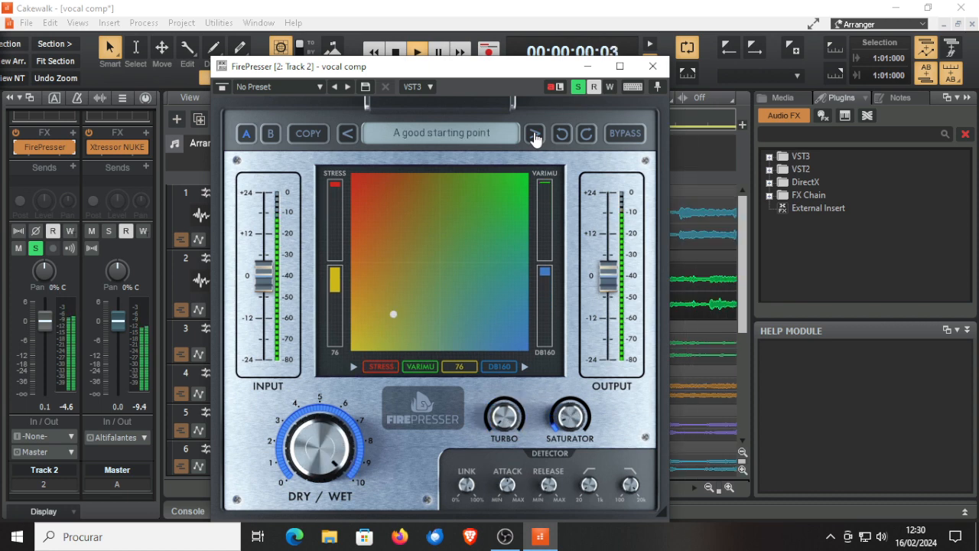
{"action": "left_click", "coordinate": [534, 134]}
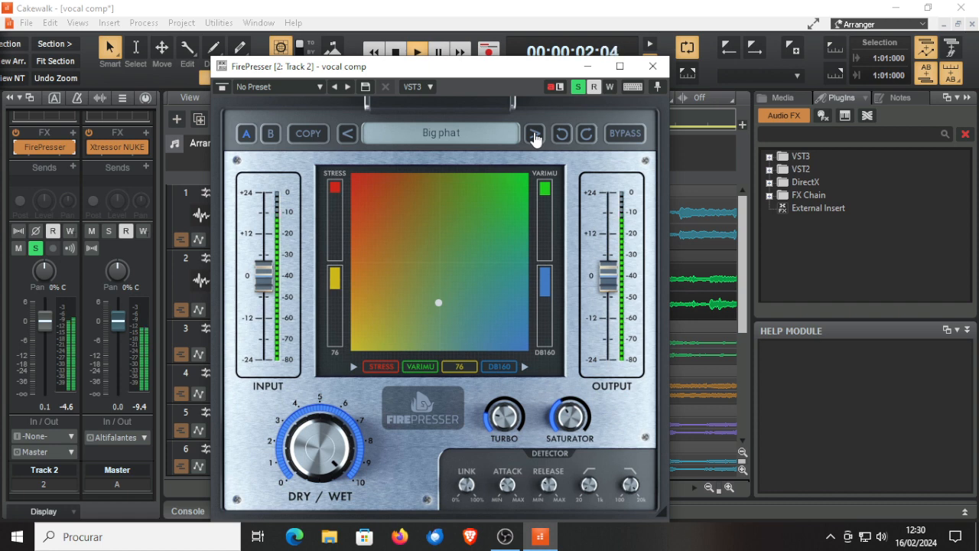
{"action": "left_click", "coordinate": [535, 135]}
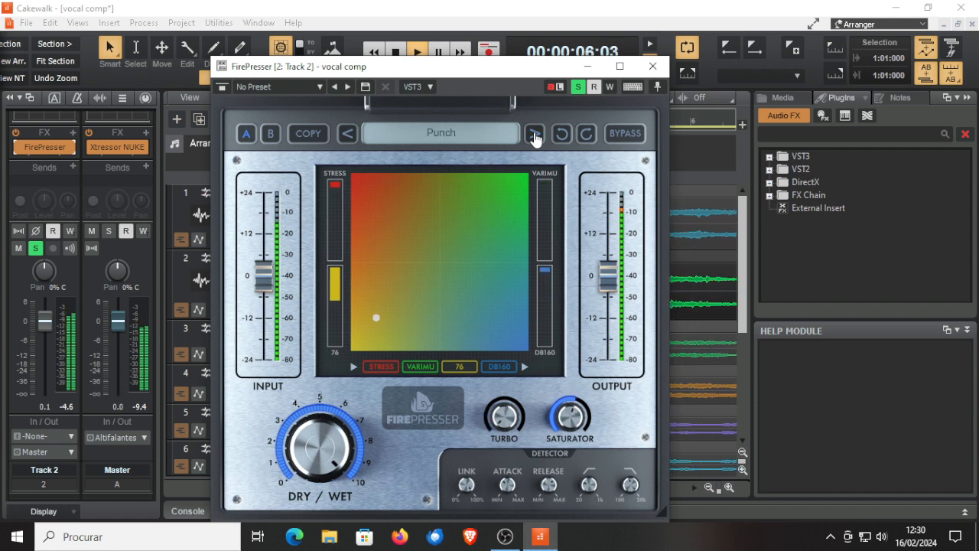
{"action": "left_click", "coordinate": [535, 135]}
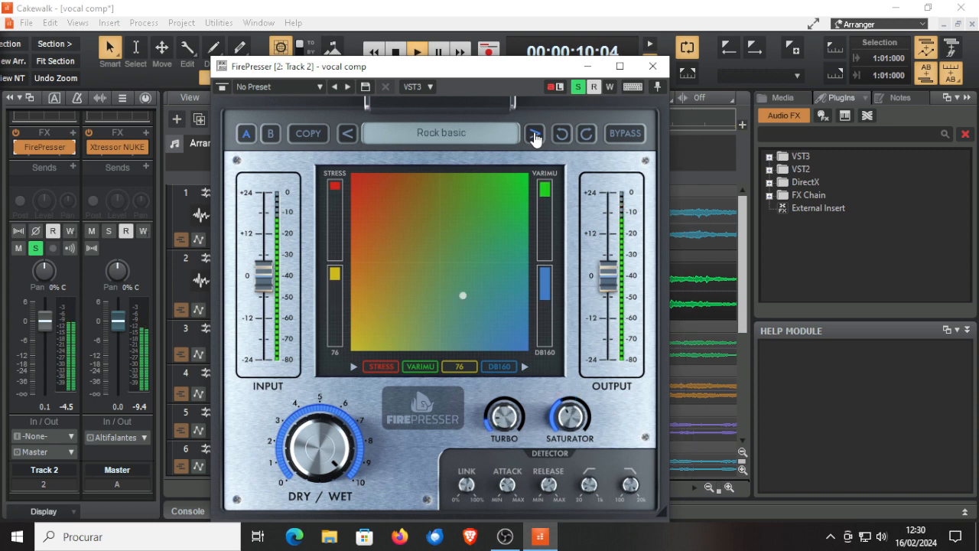
{"action": "left_click", "coordinate": [534, 135]}
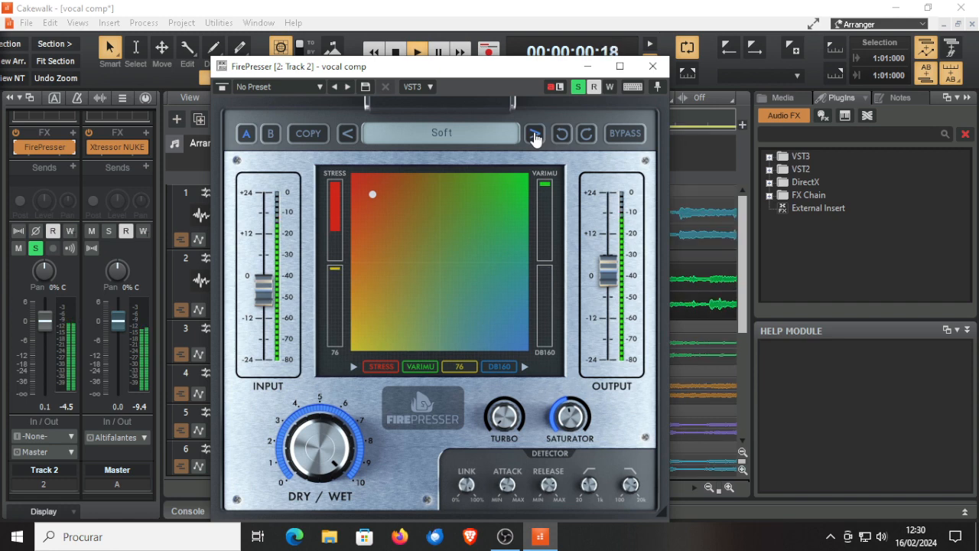
{"action": "left_click", "coordinate": [534, 134]}
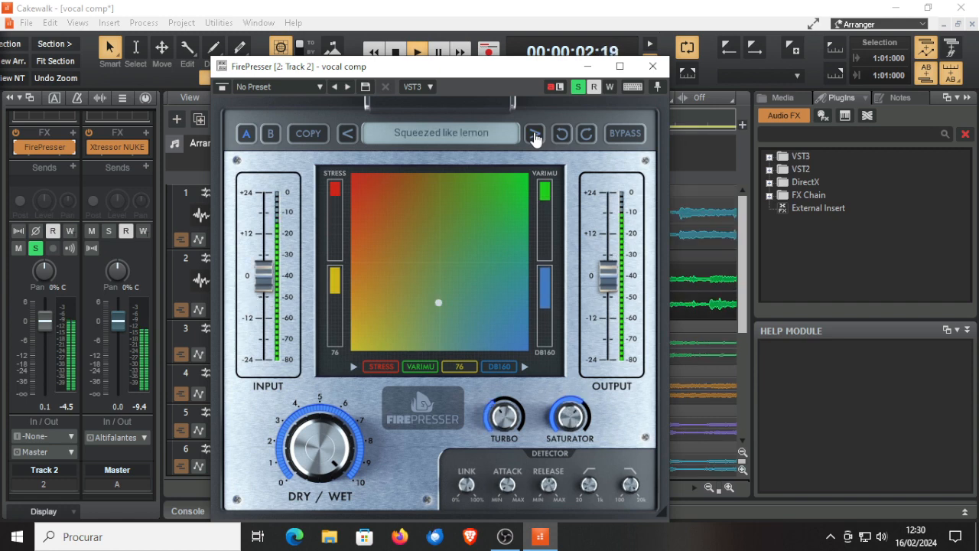
Audition the Colour and Female vocal presets, trying 76, VARIMU and DB160 in turn as the first compressor in Female vocal
{"action": "left_click", "coordinate": [534, 135]}
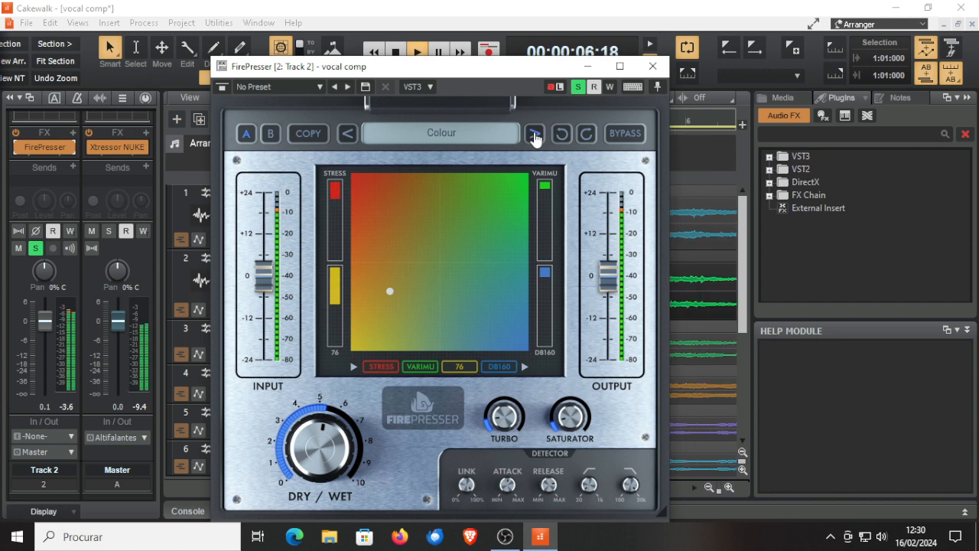
{"action": "left_click", "coordinate": [534, 135]}
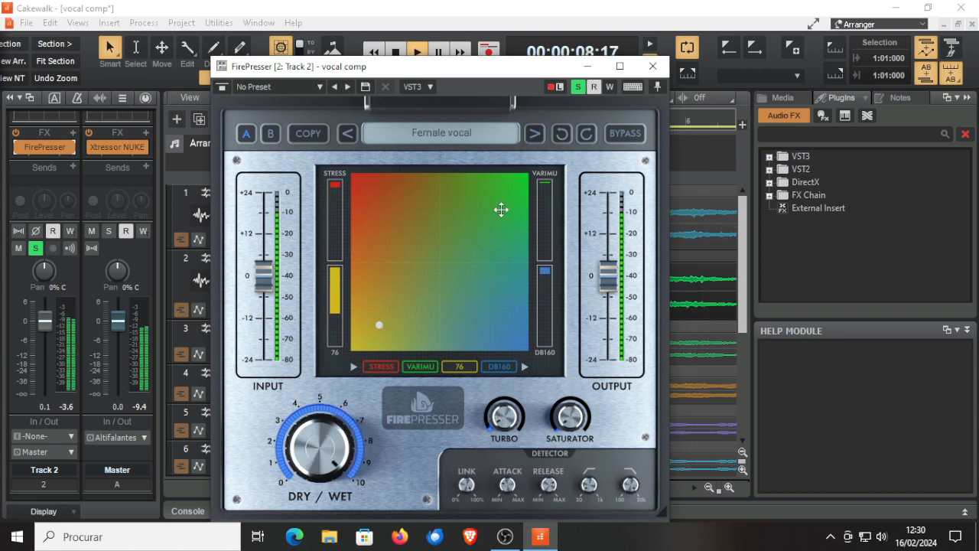
{"action": "mouse_move", "coordinate": [462, 367]}
{"action": "left_mouse_down"}
{"action": "mouse_move", "coordinate": [385, 354]}
{"action": "mouse_move", "coordinate": [519, 373]}
{"action": "mouse_move", "coordinate": [462, 372]}
{"action": "left_mouse_up"}
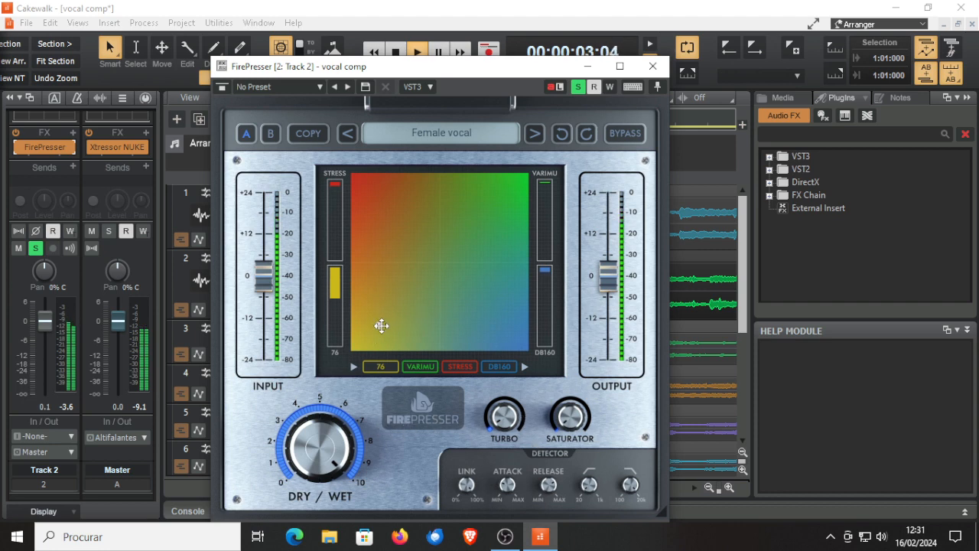
{"action": "left_click_drag", "start_coordinate": [425, 371], "coordinate": [375, 367]}
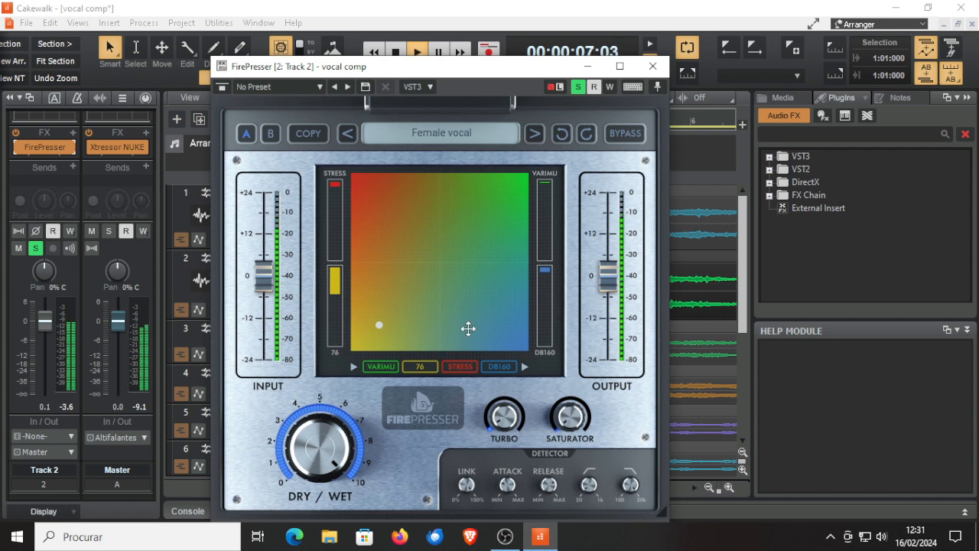
{"action": "mouse_move", "coordinate": [510, 369]}
{"action": "left_mouse_down"}
{"action": "mouse_move", "coordinate": [427, 369]}
{"action": "mouse_move", "coordinate": [509, 369]}
{"action": "left_mouse_up"}
{"action": "left_click_drag", "start_coordinate": [411, 367], "coordinate": [389, 369]}
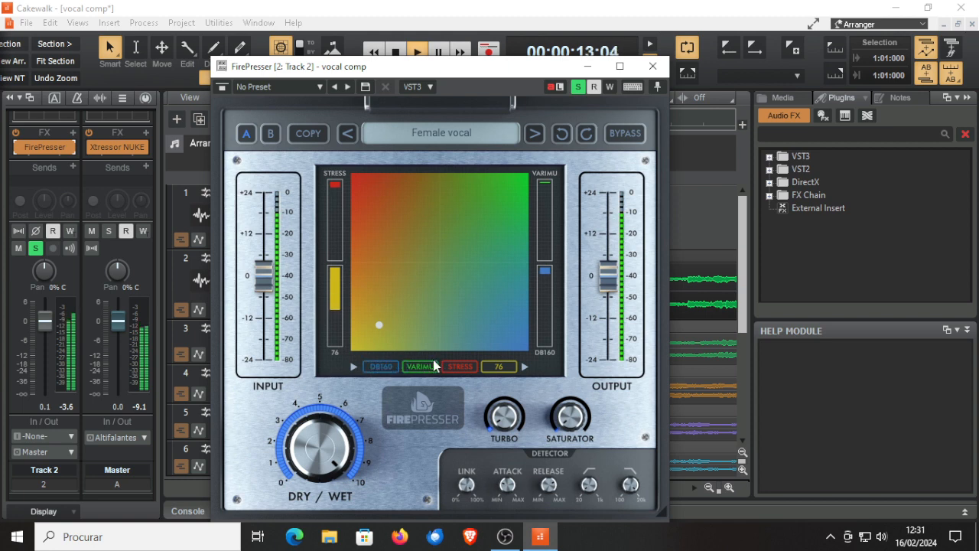
Audition the FirePresser presets Male vocal, Rock, Soft, Brutal, Medium and Smooth, comparing Brutal and Medium a second time
{"action": "left_click", "coordinate": [536, 134]}
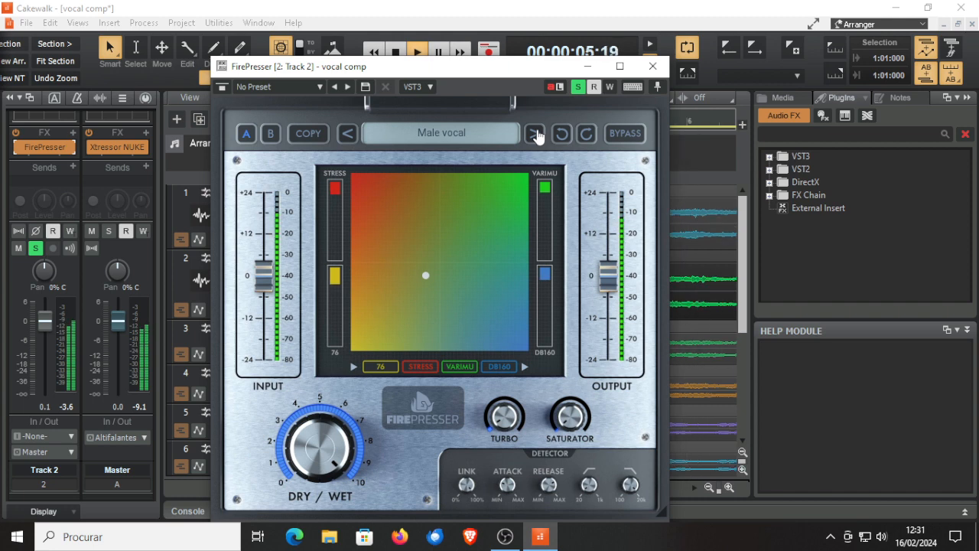
{"action": "left_click", "coordinate": [536, 135]}
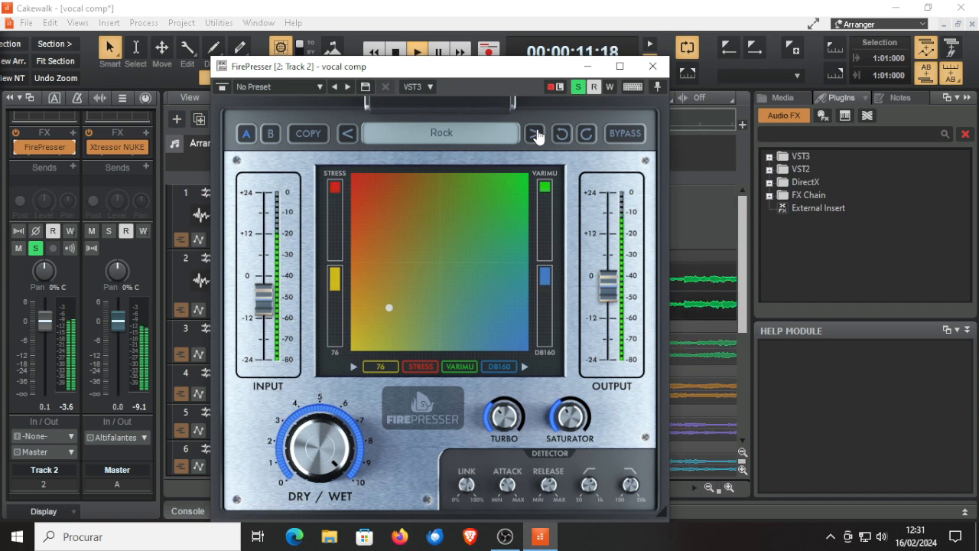
{"action": "left_click", "coordinate": [536, 134]}
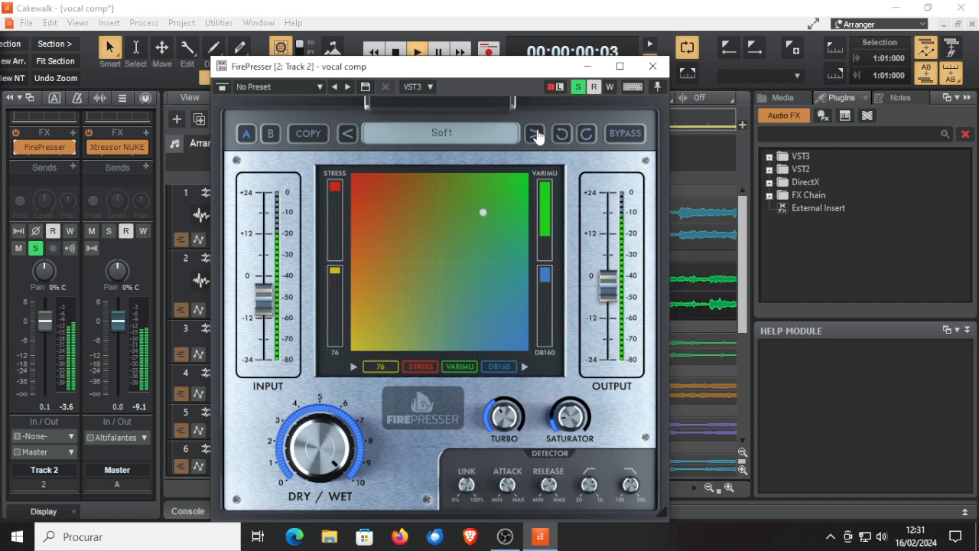
{"action": "left_click", "coordinate": [536, 134]}
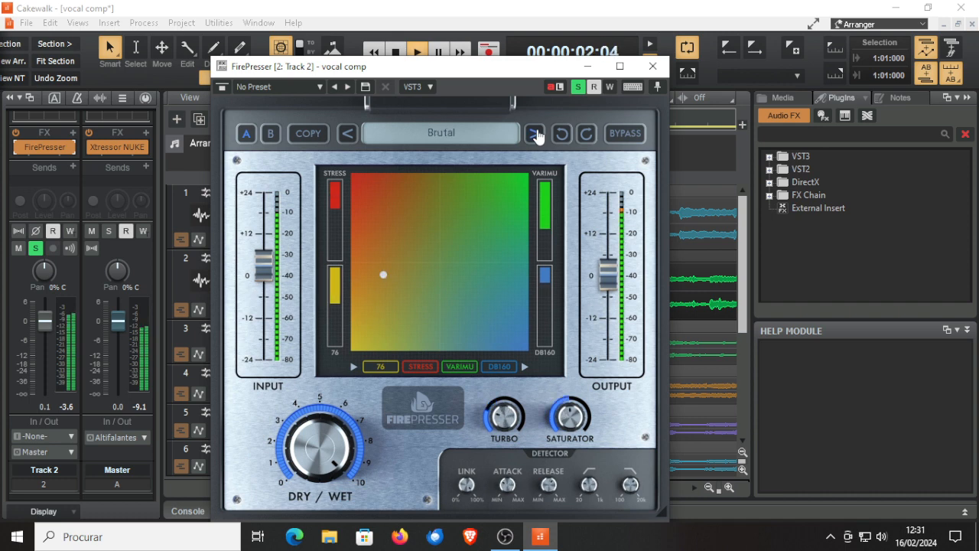
{"action": "left_click", "coordinate": [536, 135]}
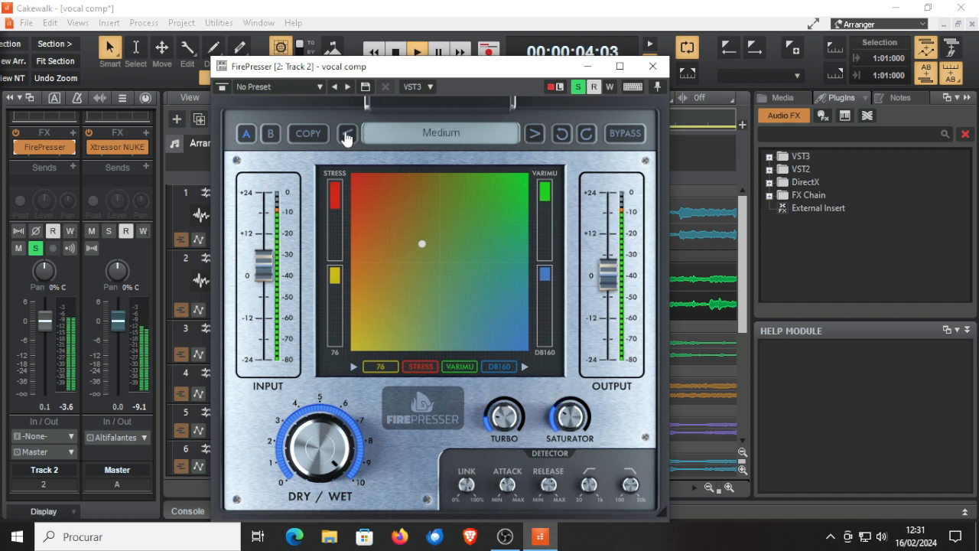
{"action": "left_click", "coordinate": [535, 135]}
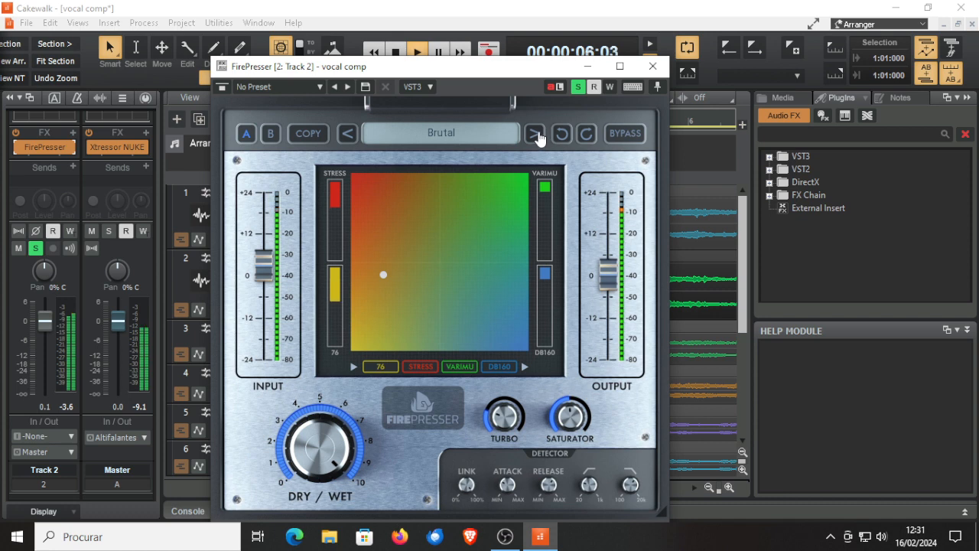
{"action": "left_click", "coordinate": [536, 136]}
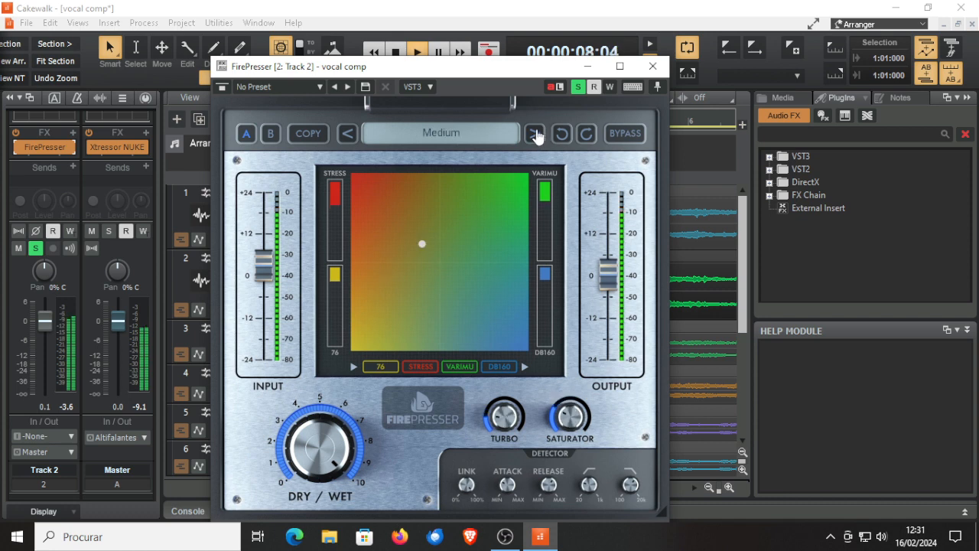
{"action": "left_click", "coordinate": [537, 135]}
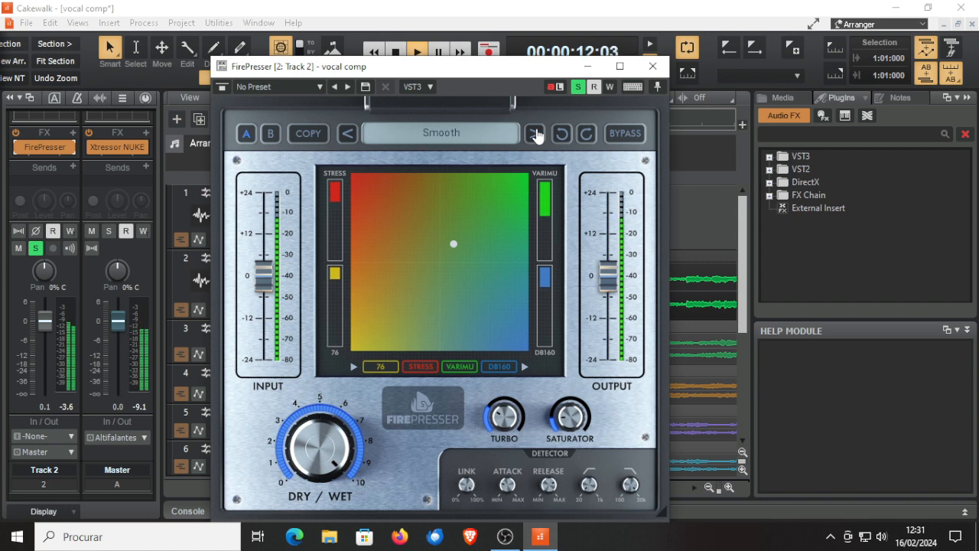
Audition the FirePresser presets Blend it all together, Dominating, High-pass buss, OH basic, OH smooth and Parallel mojo
{"action": "left_click", "coordinate": [536, 135]}
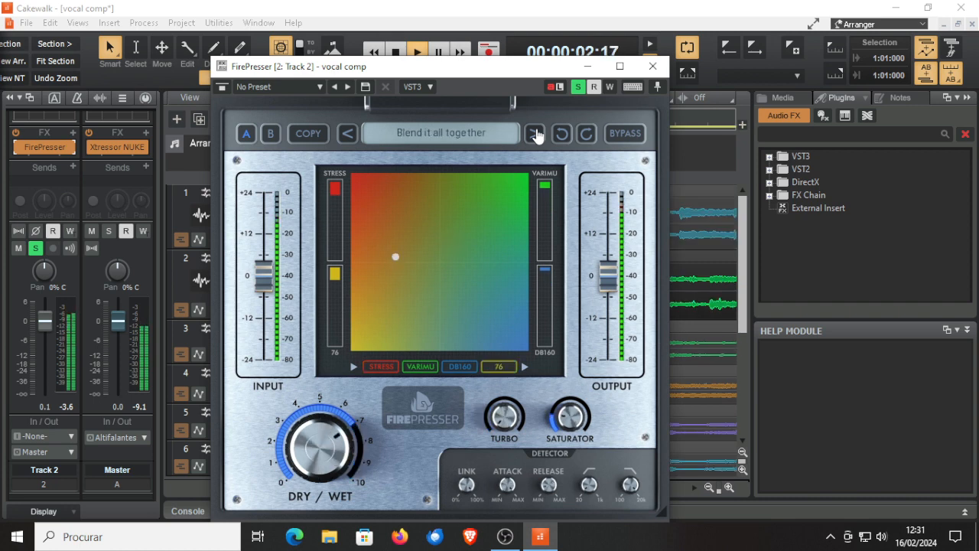
{"action": "left_click", "coordinate": [537, 135]}
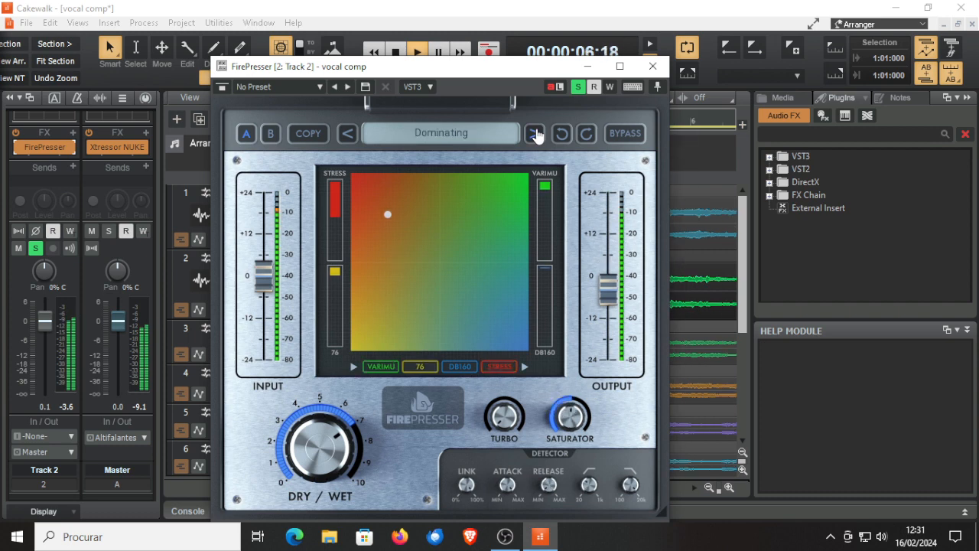
{"action": "left_click", "coordinate": [537, 136]}
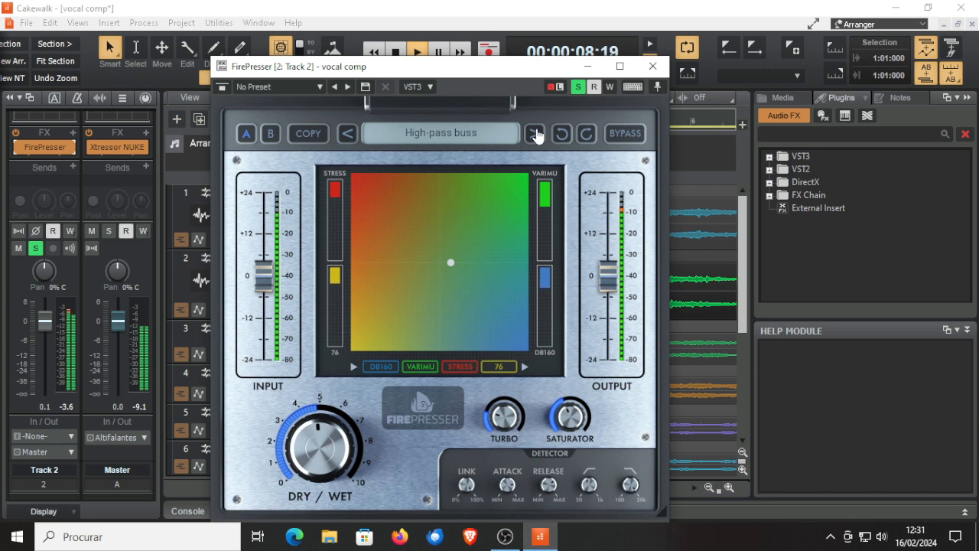
{"action": "left_click", "coordinate": [537, 135]}
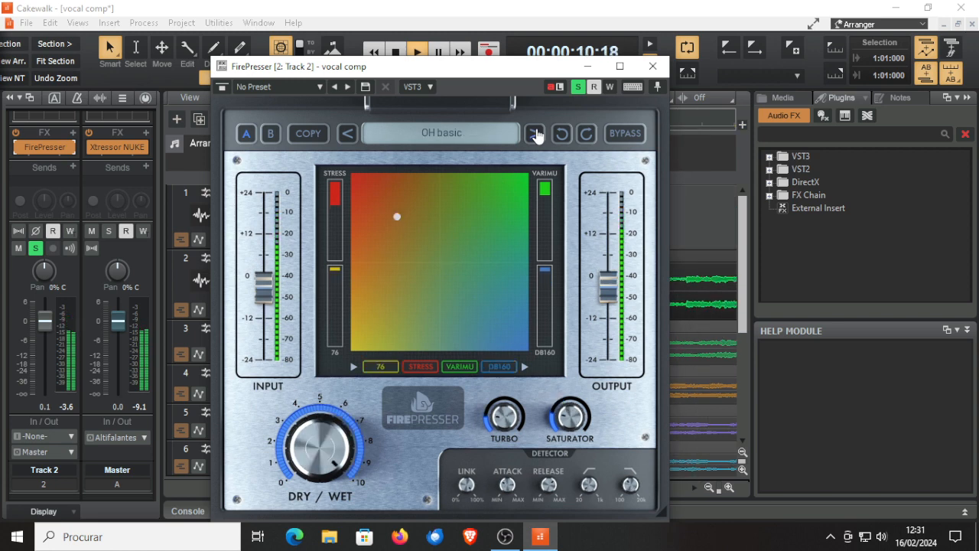
{"action": "left_click", "coordinate": [537, 136]}
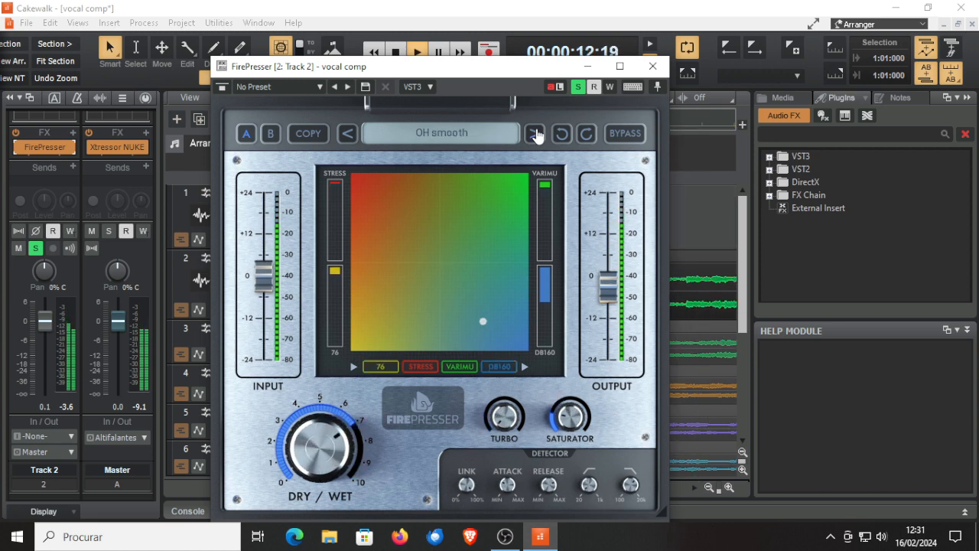
{"action": "left_click", "coordinate": [537, 135]}
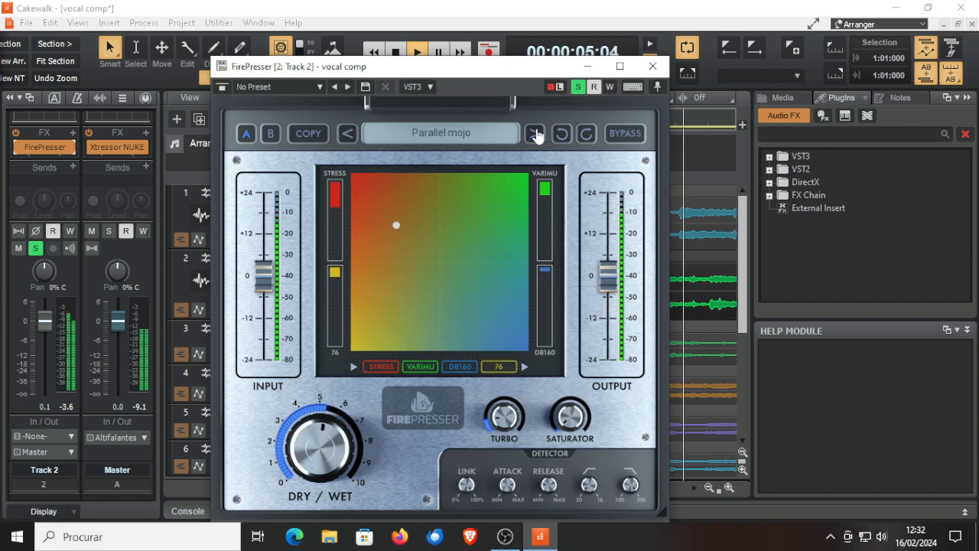
Audition the FirePresser presets Powerful as f, Punchy, Room basic, Room punchy and Room smooth during playback
{"action": "left_click", "coordinate": [537, 136]}
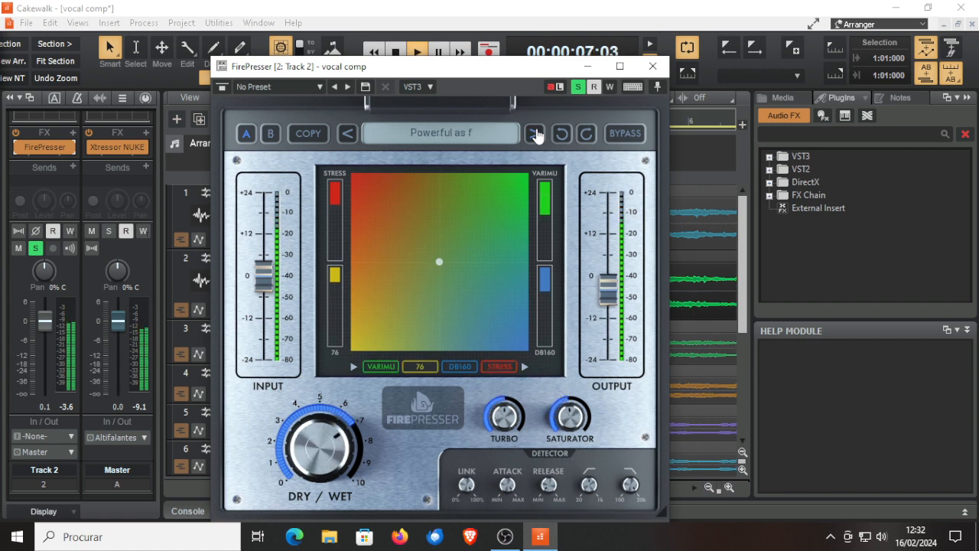
{"action": "left_click", "coordinate": [537, 135]}
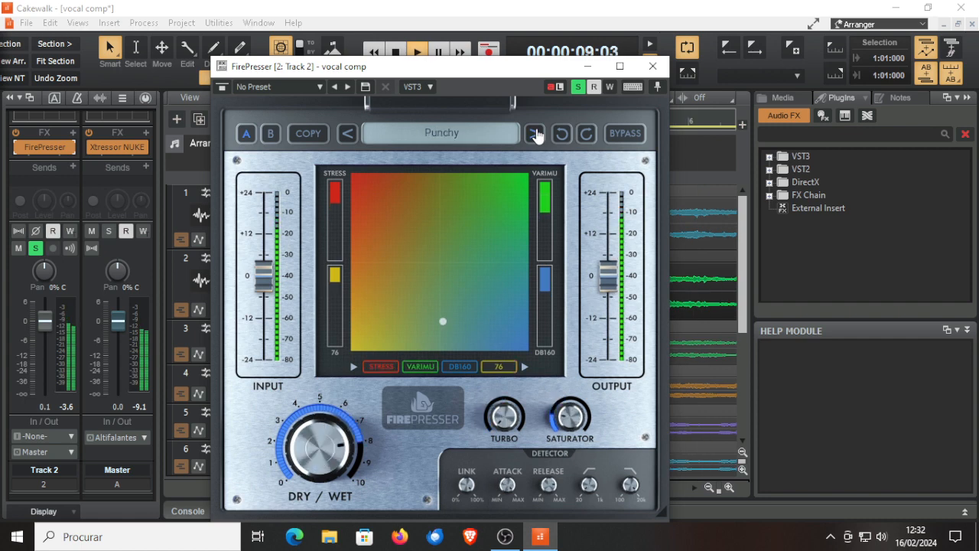
{"action": "left_click", "coordinate": [536, 136]}
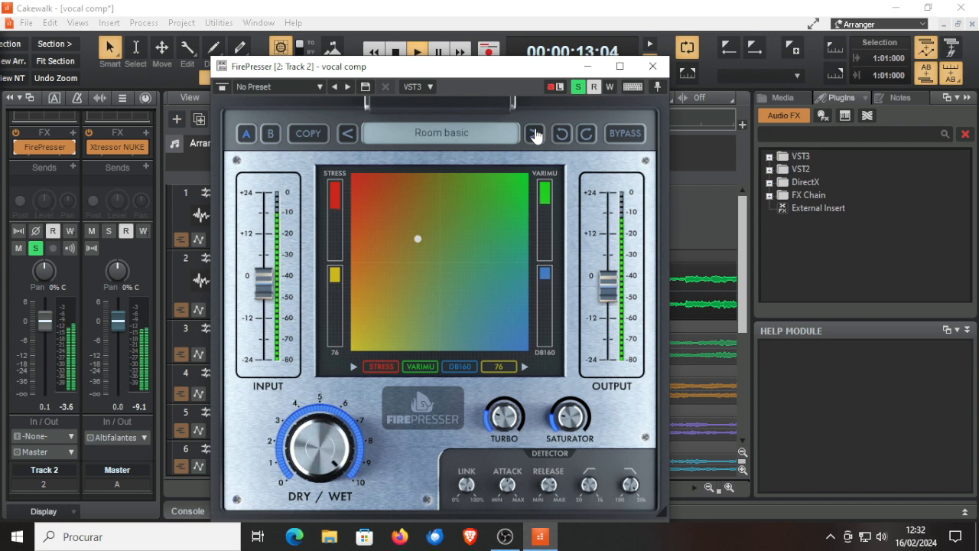
{"action": "left_click", "coordinate": [536, 135]}
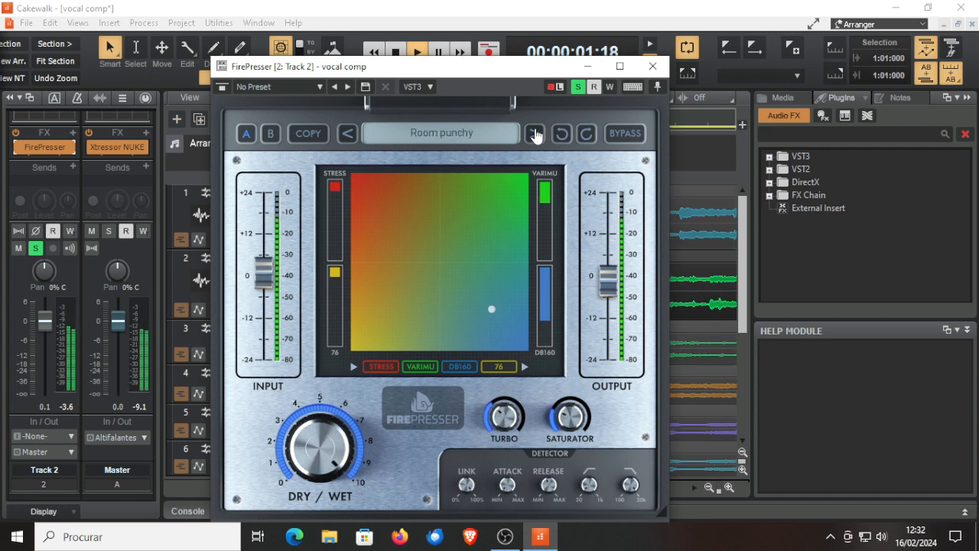
{"action": "left_click", "coordinate": [536, 136]}
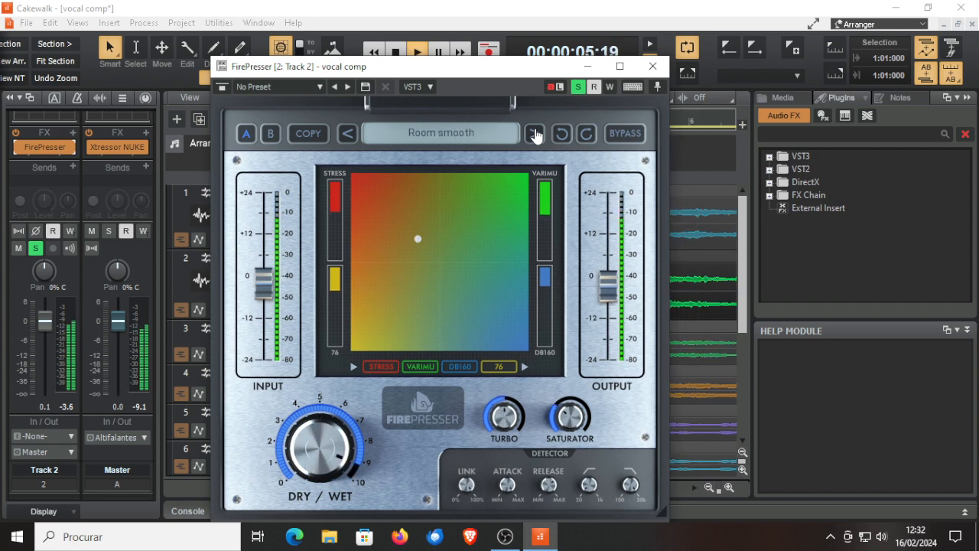
Audition the FirePresser presets Toms punch, Toms soft, Acoustic guitar and Clean guitar on Track 2
{"action": "left_click", "coordinate": [535, 135]}
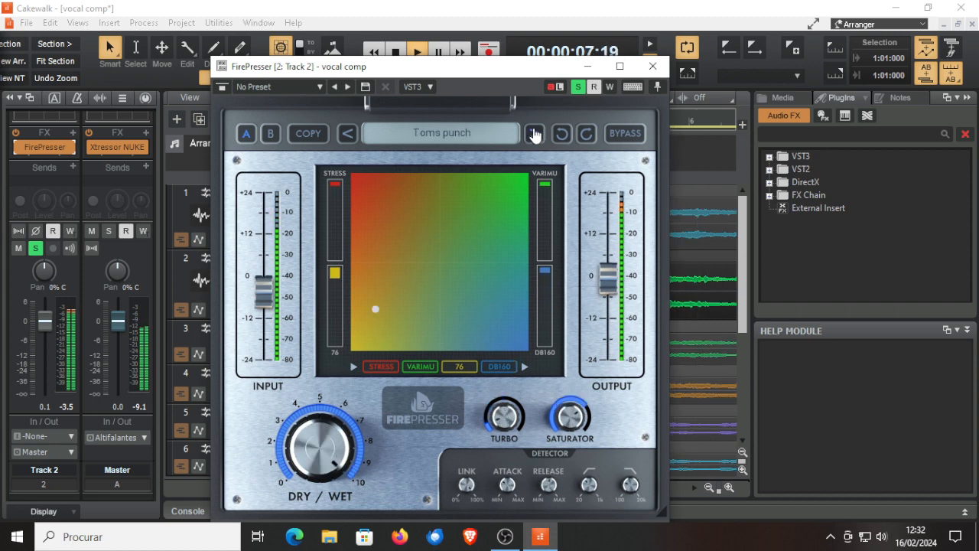
{"action": "left_click", "coordinate": [535, 135]}
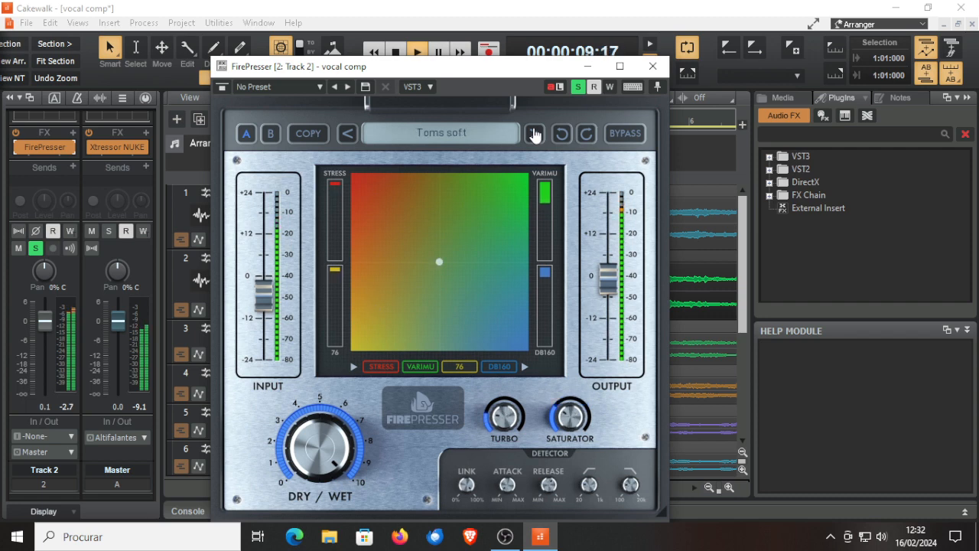
{"action": "left_click", "coordinate": [535, 135]}
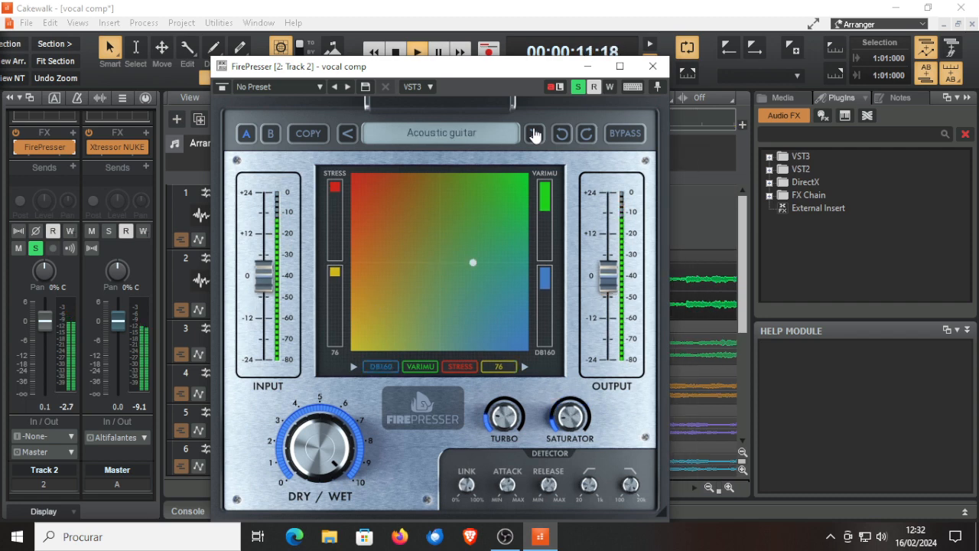
{"action": "left_click", "coordinate": [534, 135]}
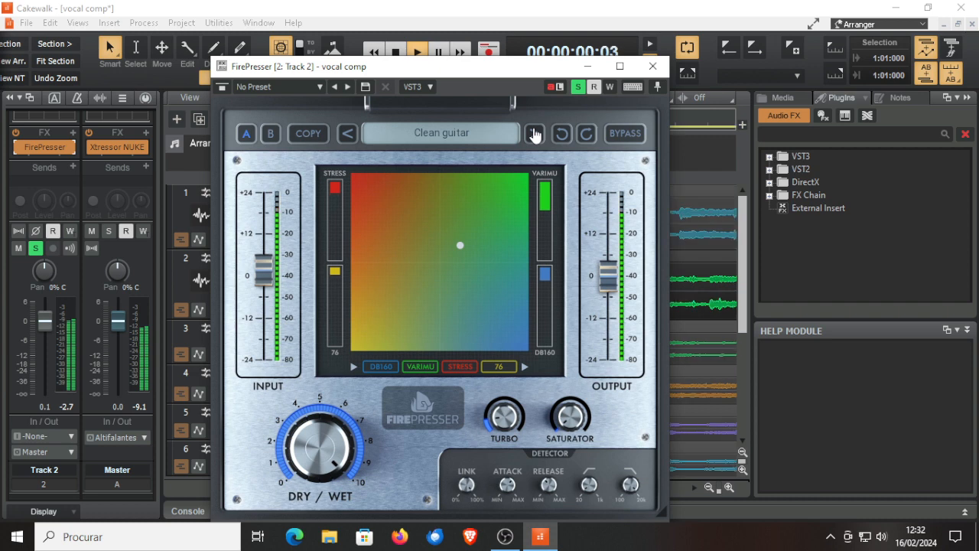
Audition the FirePresser presets Guitar and INIT on Track 2, then close the plug-in and stop playback
{"action": "left_click", "coordinate": [535, 135]}
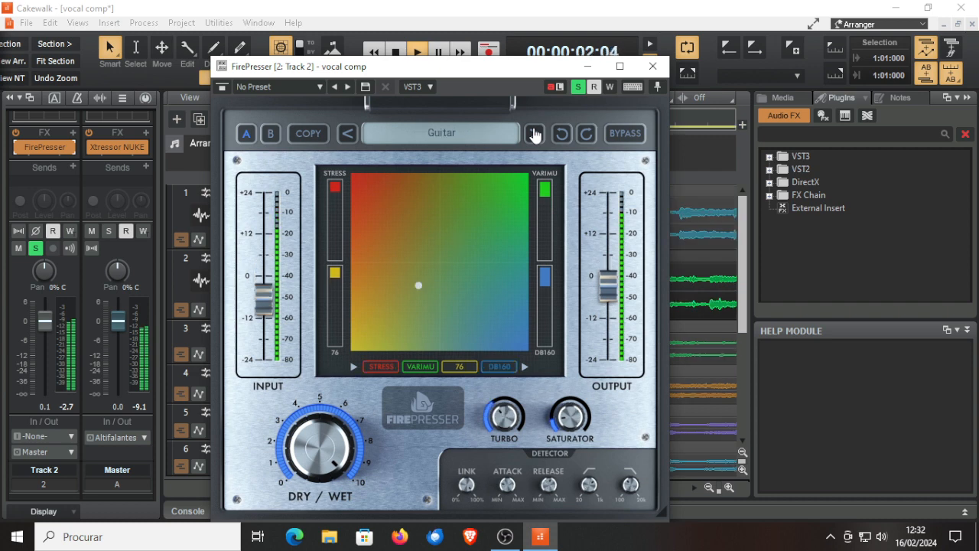
{"action": "left_click", "coordinate": [535, 136]}
{"action": "left_click", "coordinate": [652, 65]}
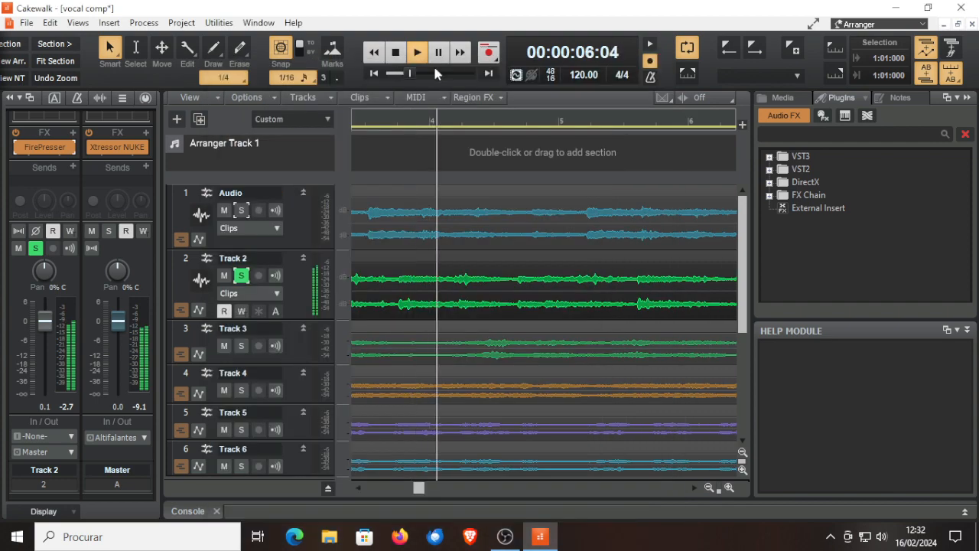
{"action": "left_click", "coordinate": [394, 53]}
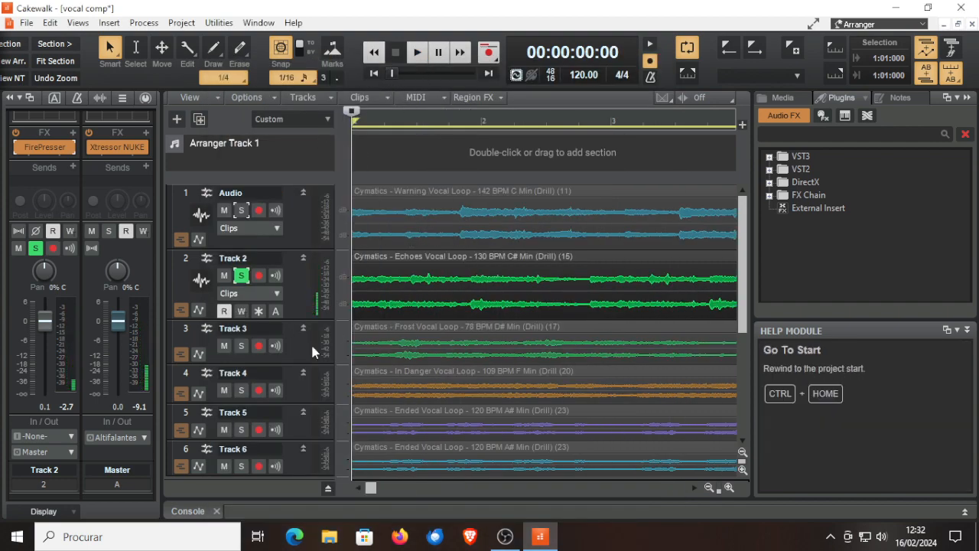
Reorder FirePresser's compressors on Track 2 to 76, DB160, STRESS, VARIMU and move the blend point to the VARIMU corner
{"action": "left_click", "coordinate": [42, 147]}
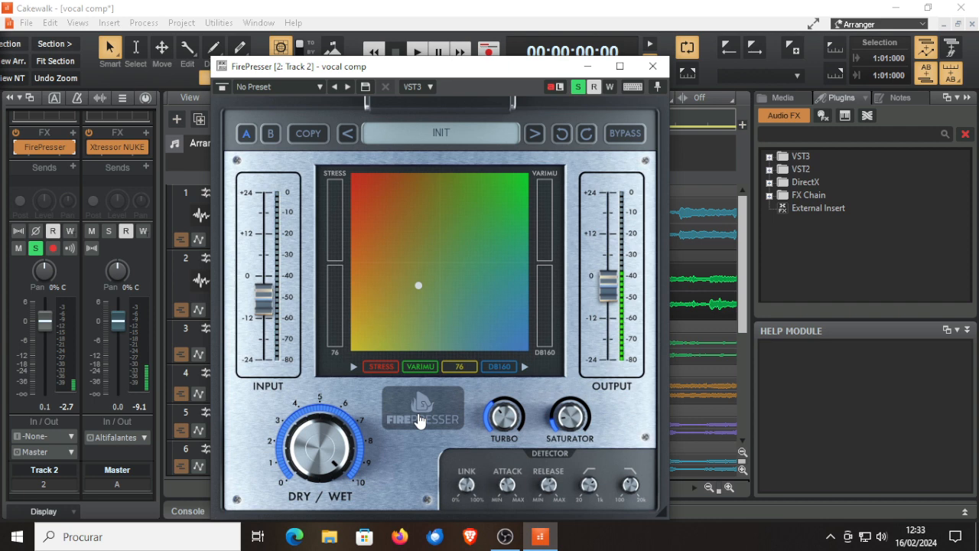
{"action": "left_click_drag", "start_coordinate": [385, 367], "coordinate": [462, 372]}
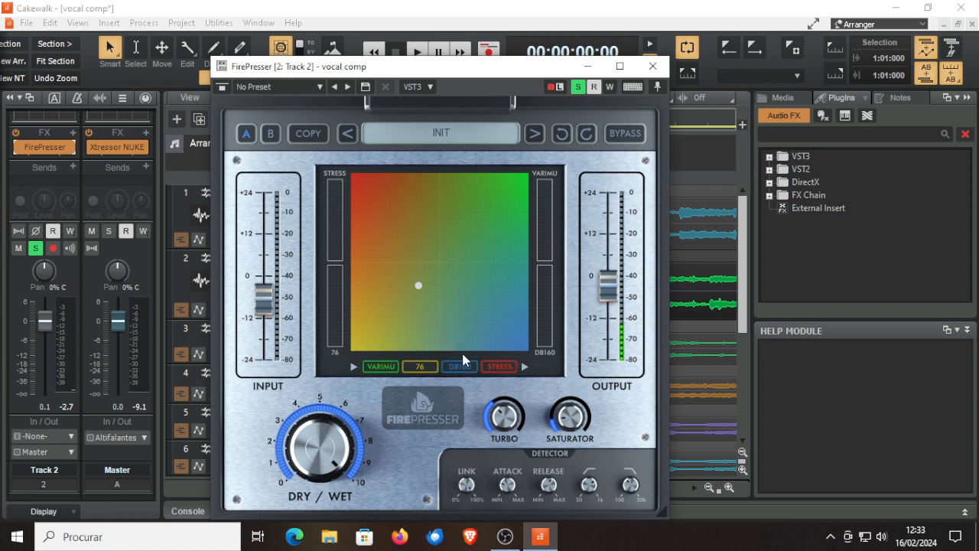
{"action": "left_click_drag", "start_coordinate": [419, 369], "coordinate": [380, 370]}
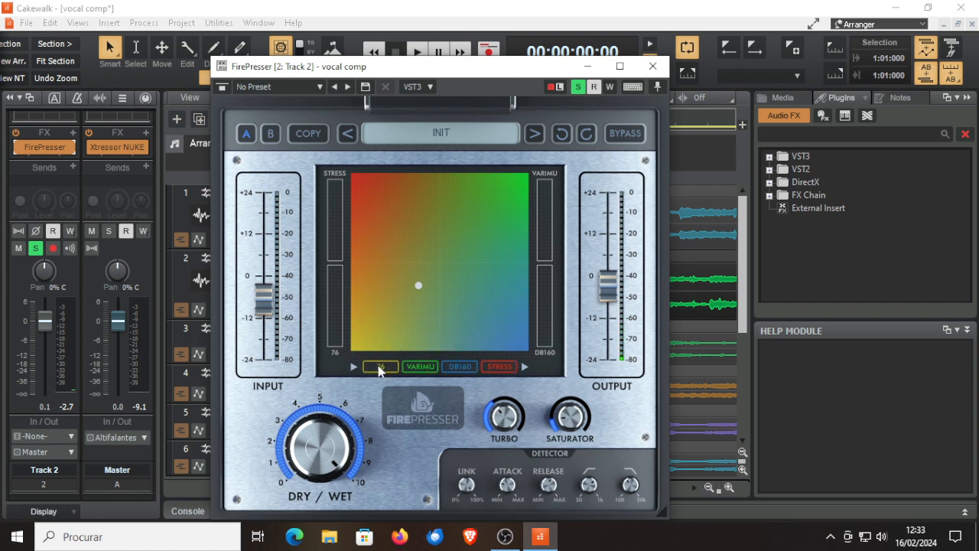
{"action": "left_click_drag", "start_coordinate": [464, 370], "coordinate": [419, 371]}
{"action": "left_click_drag", "start_coordinate": [501, 371], "coordinate": [464, 370]}
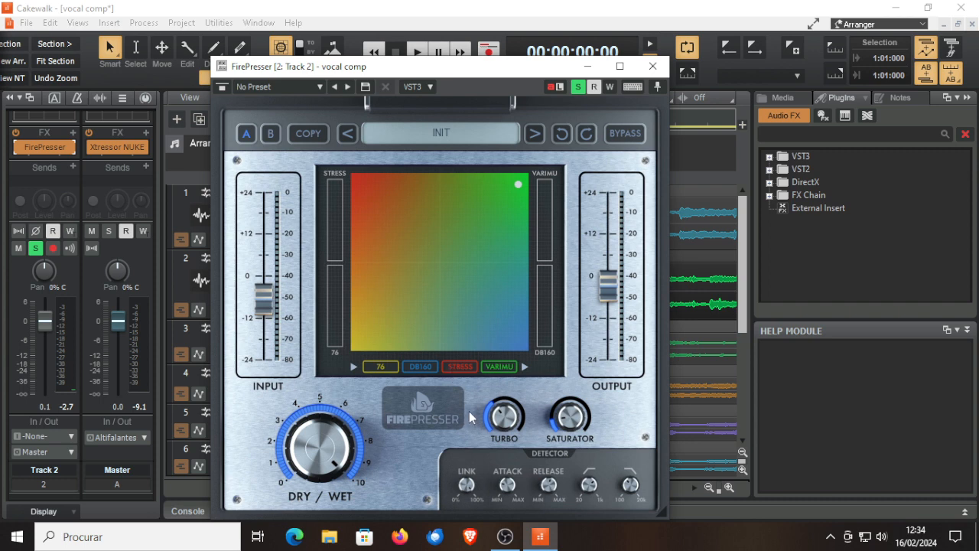
{"action": "left_click", "coordinate": [653, 66]}
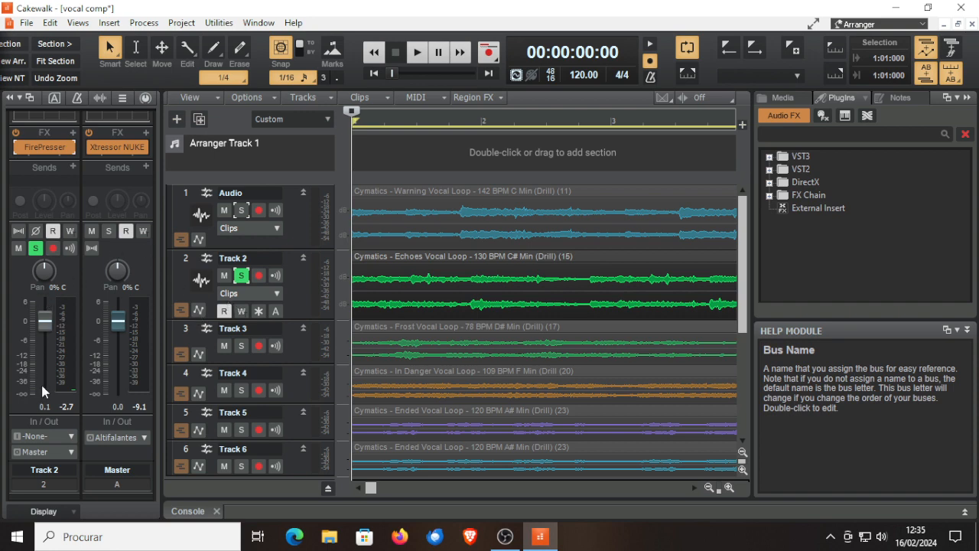
Show Track 3's channel strip and open its Unfiltered Audio Zip compressor
{"action": "left_click", "coordinate": [44, 469]}
{"action": "left_click", "coordinate": [46, 258]}
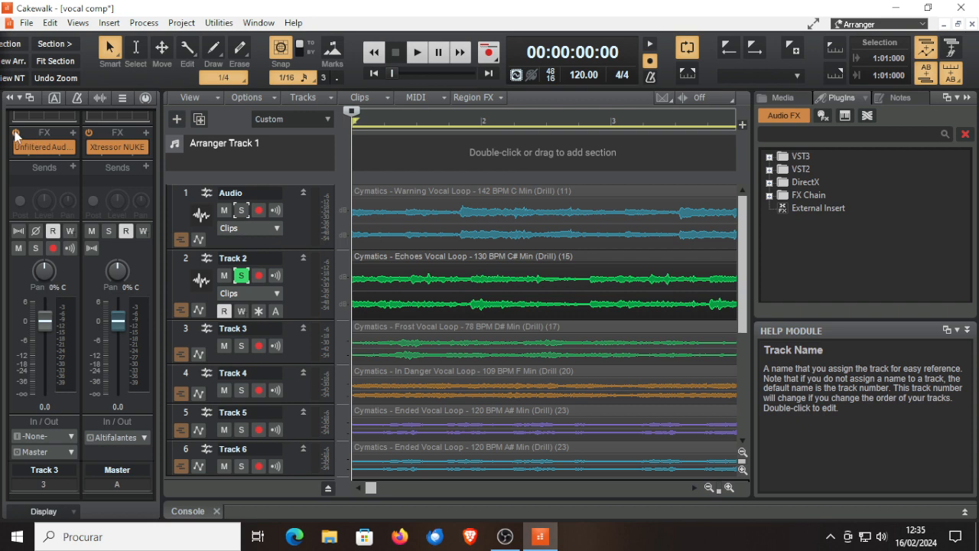
{"action": "left_click", "coordinate": [36, 148]}
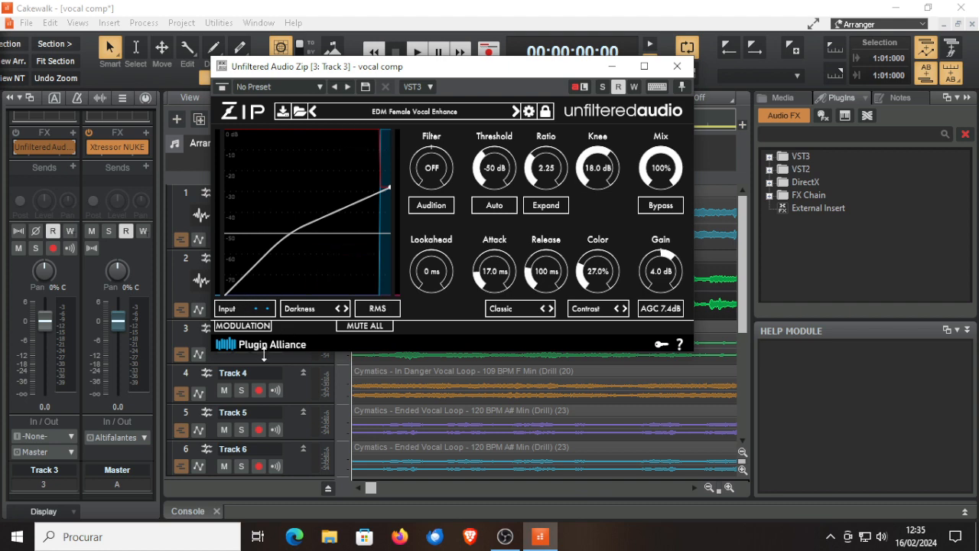
Reveal Zip's modulation section and add a third modulator set to Step Sequencer
{"action": "left_click", "coordinate": [243, 326]}
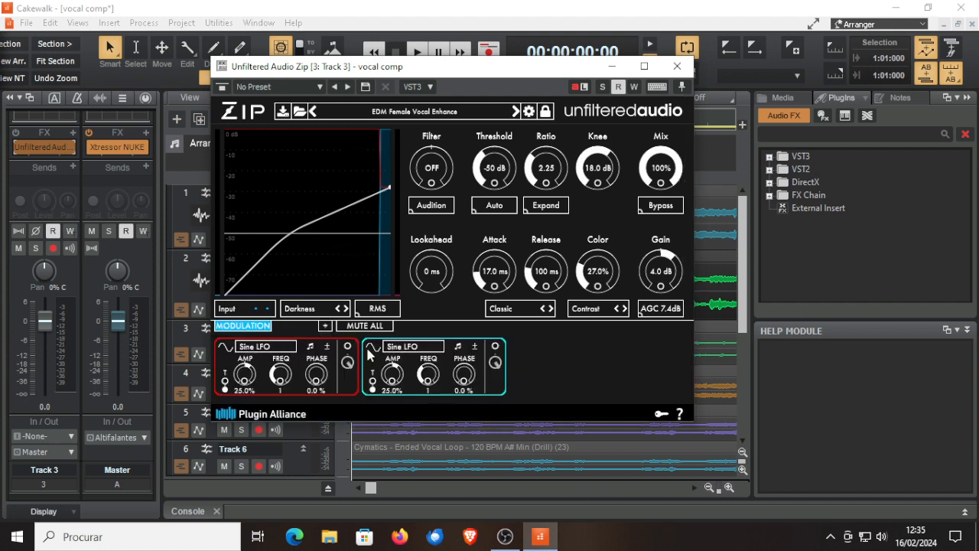
{"action": "left_click", "coordinate": [325, 326]}
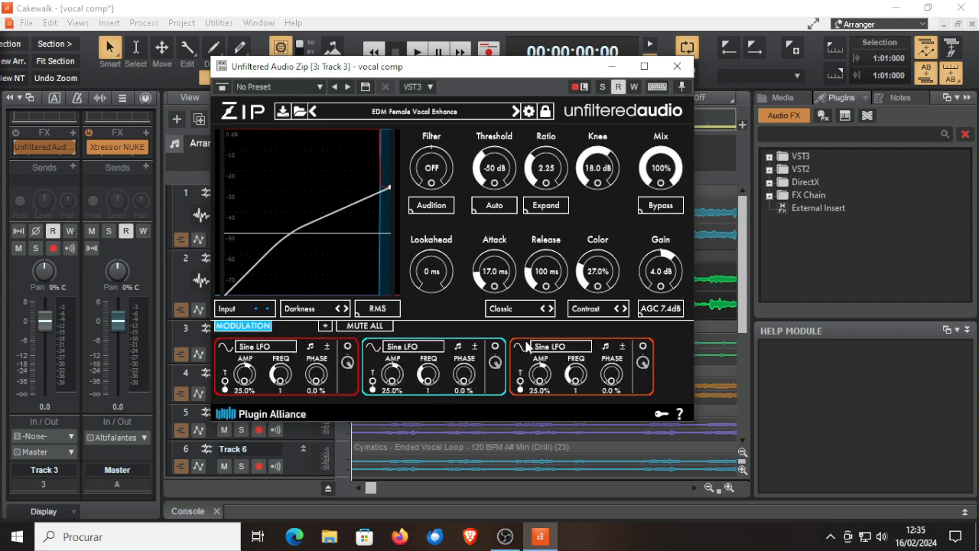
{"action": "left_click", "coordinate": [554, 348]}
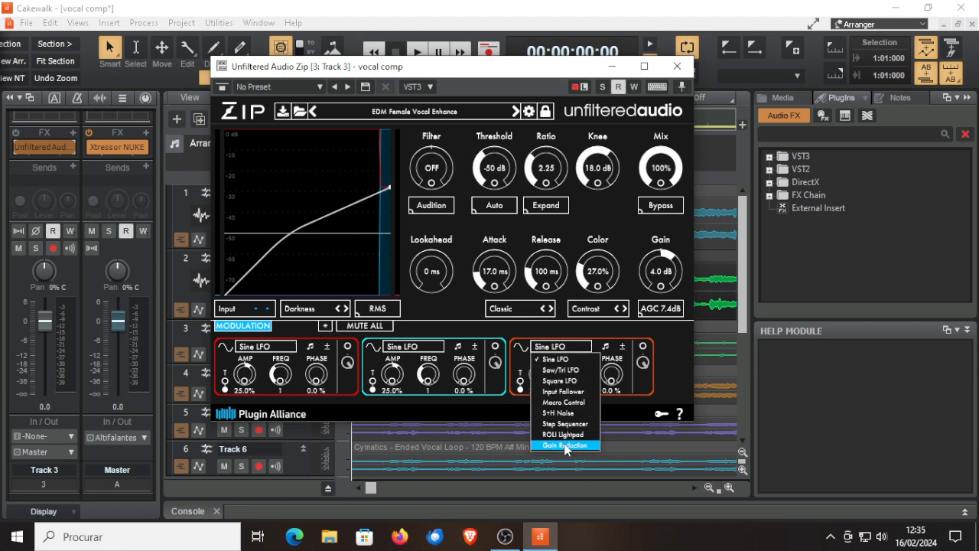
{"action": "left_click", "coordinate": [566, 423]}
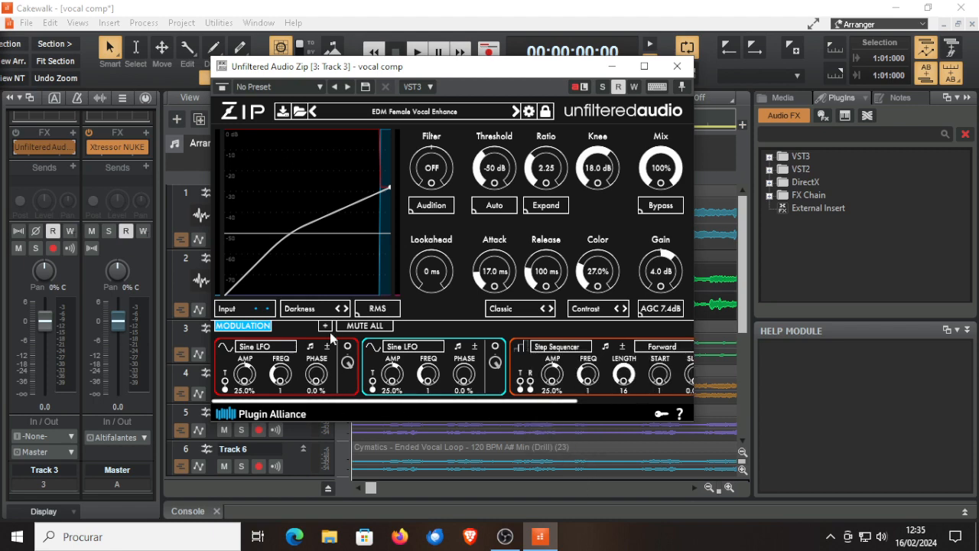
Route the first Sine LFO to Threshold and the second LFO's trigger, and the second Sine LFO to Ratio, with bipolar mode enabled on the first
{"action": "left_click_drag", "start_coordinate": [348, 346], "coordinate": [494, 182]}
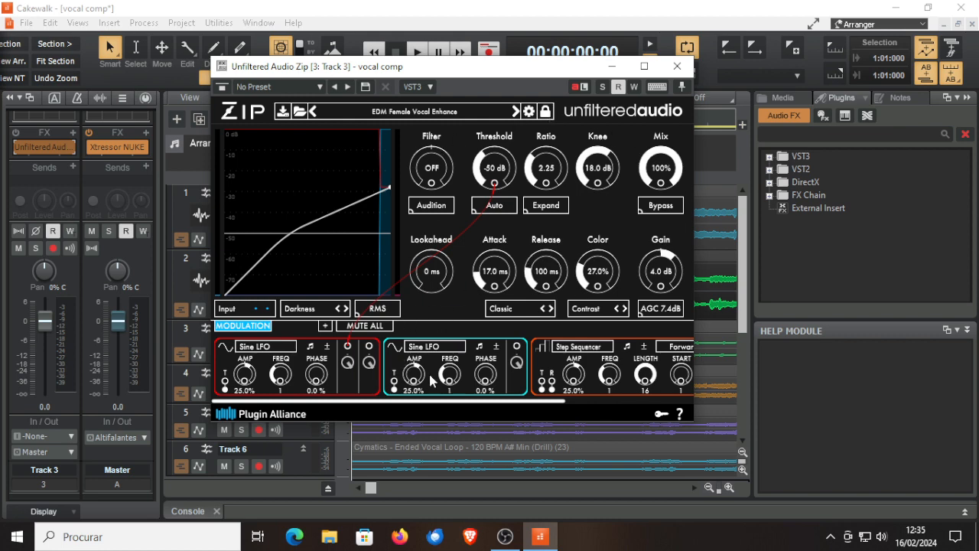
{"action": "left_click_drag", "start_coordinate": [370, 348], "coordinate": [517, 350]}
{"action": "left_click_drag", "start_coordinate": [369, 350], "coordinate": [546, 184]}
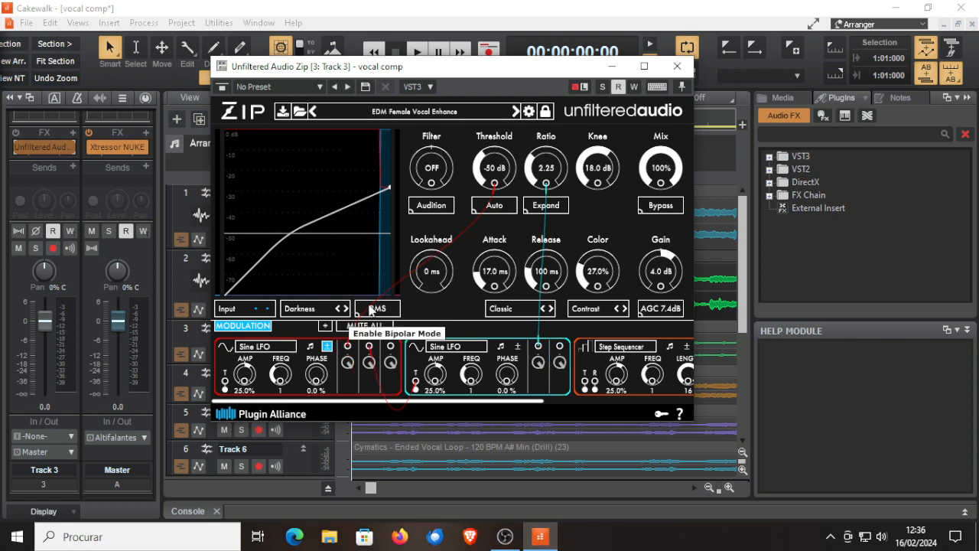
Load the Zip preset A Standard Parallel and play Track 3 soloed with its effects enabled
{"action": "left_click", "coordinate": [515, 112]}
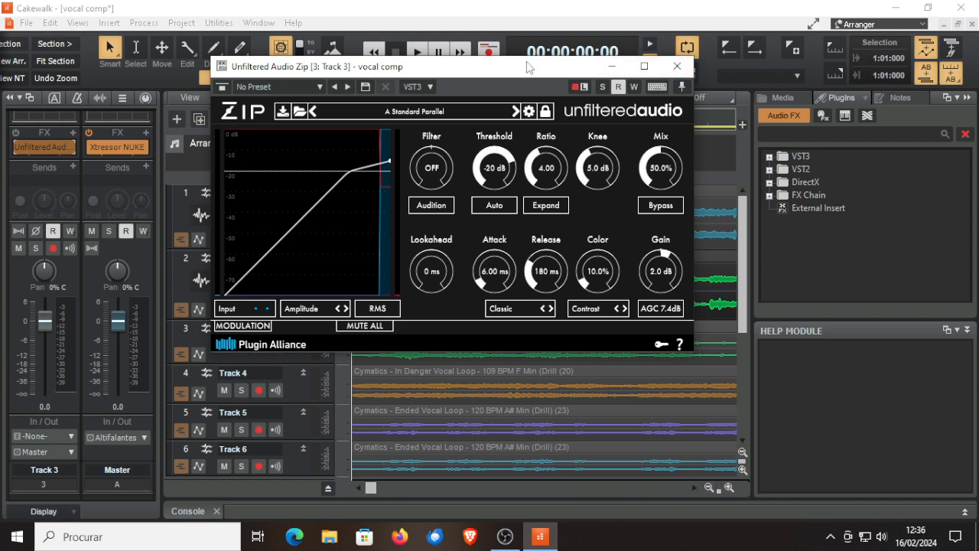
{"action": "left_click_drag", "start_coordinate": [526, 67], "coordinate": [610, 249]}
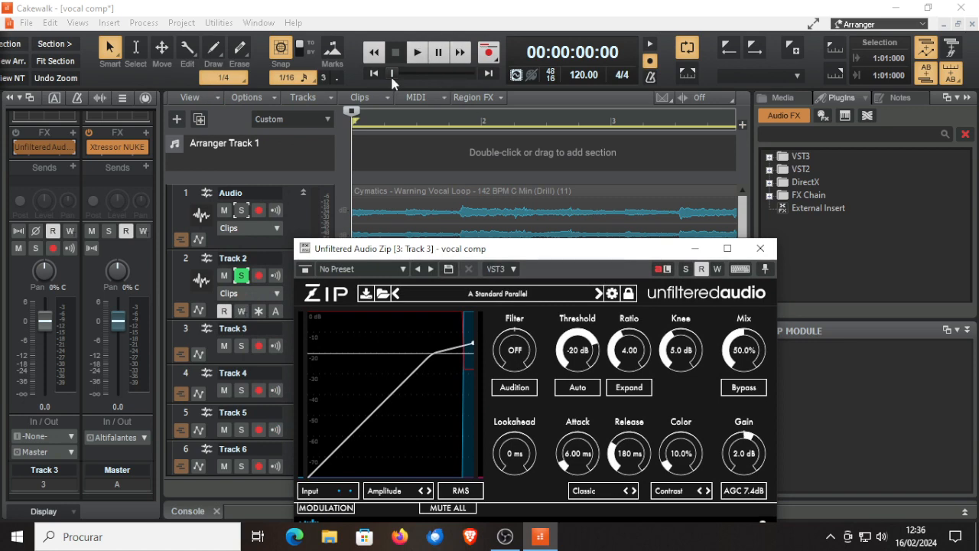
{"action": "left_click", "coordinate": [419, 52]}
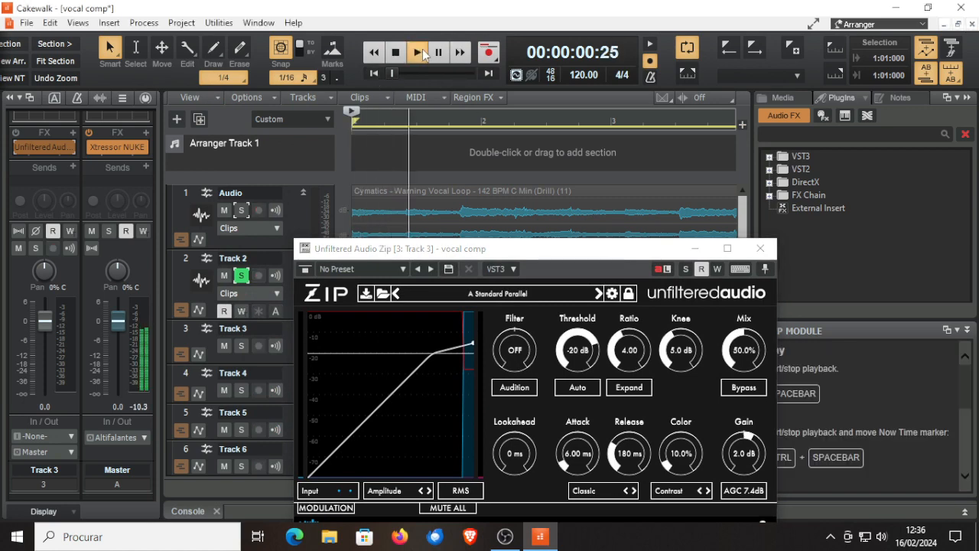
{"action": "left_click", "coordinate": [243, 348]}
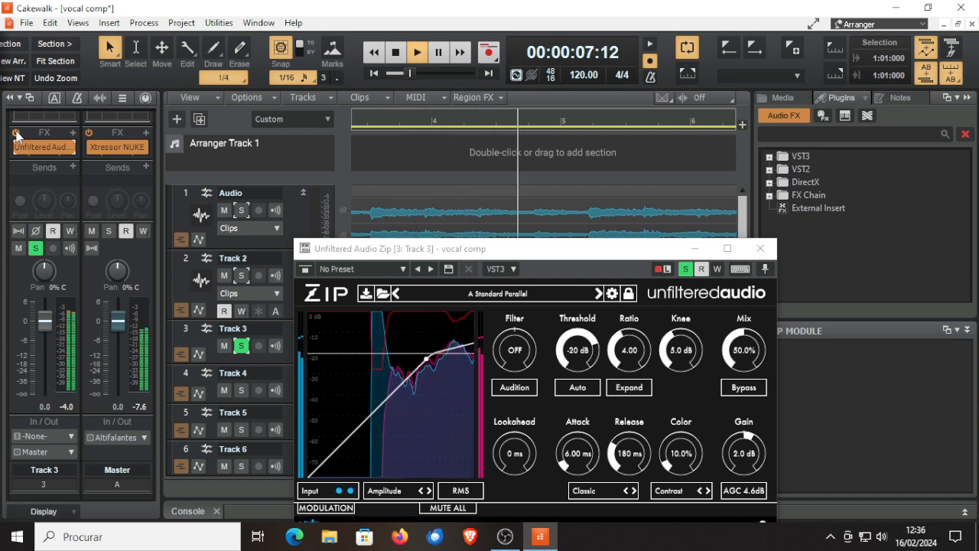
Audition the Zip presets A Standard Auto Thresh, Snare Breathe and Light and Natural on Track 3
{"action": "left_click", "coordinate": [397, 295]}
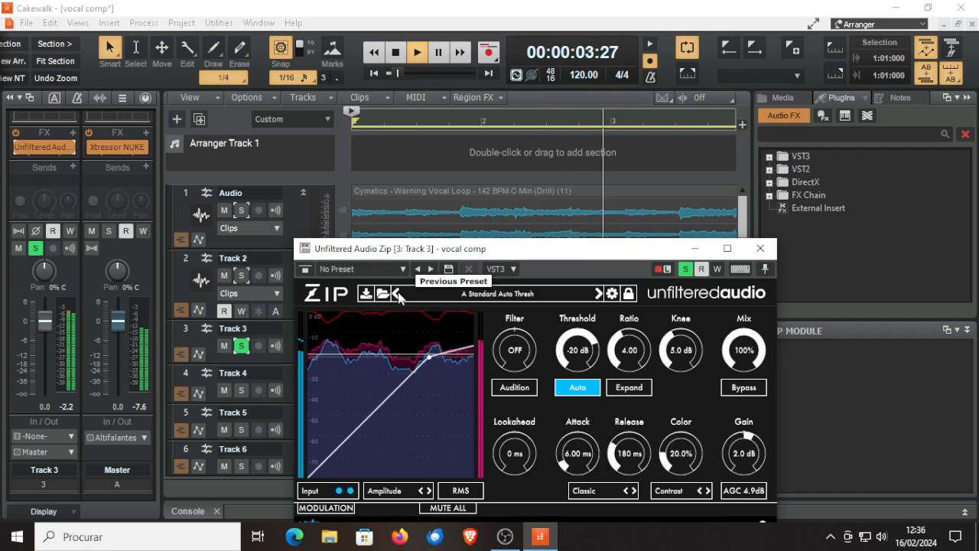
{"action": "left_click", "coordinate": [396, 295]}
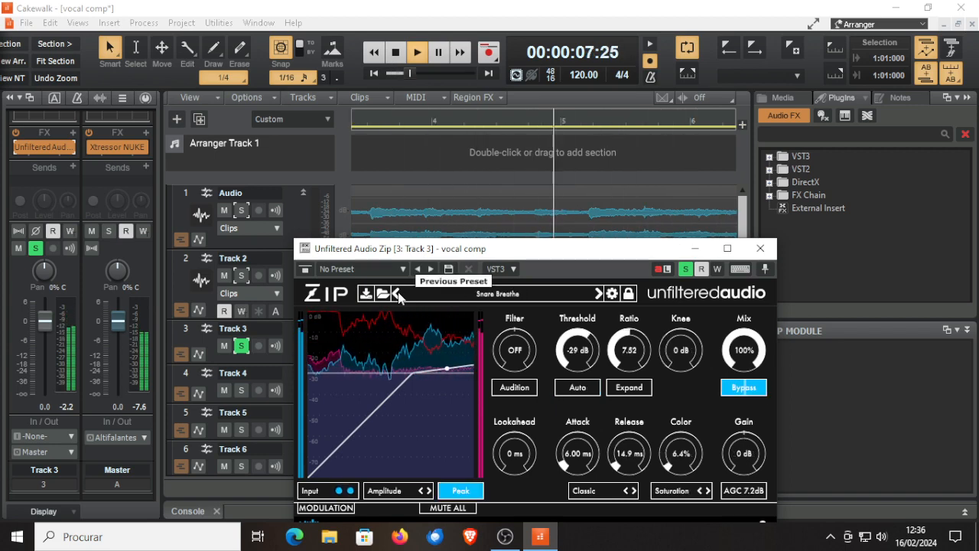
{"action": "left_click", "coordinate": [497, 295]}
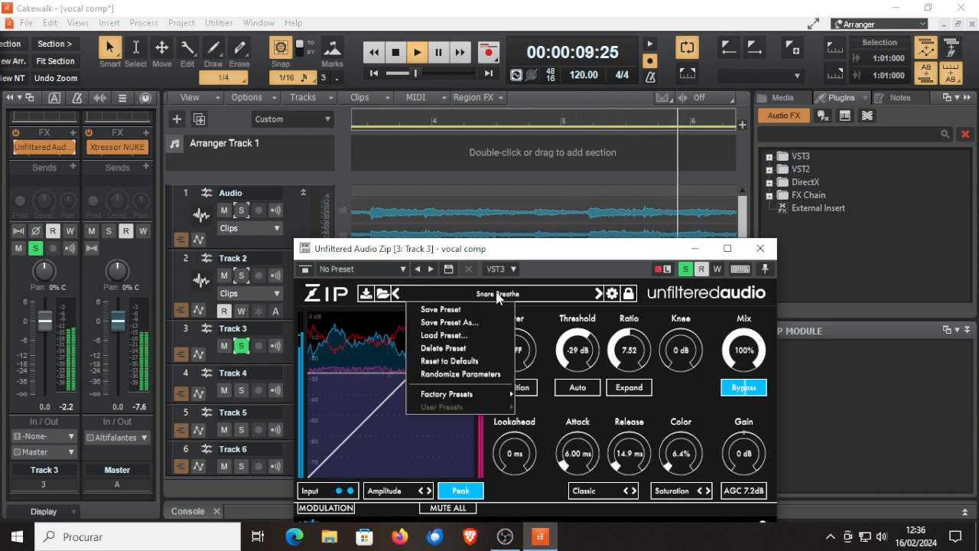
{"action": "mouse_move", "coordinate": [458, 394]}
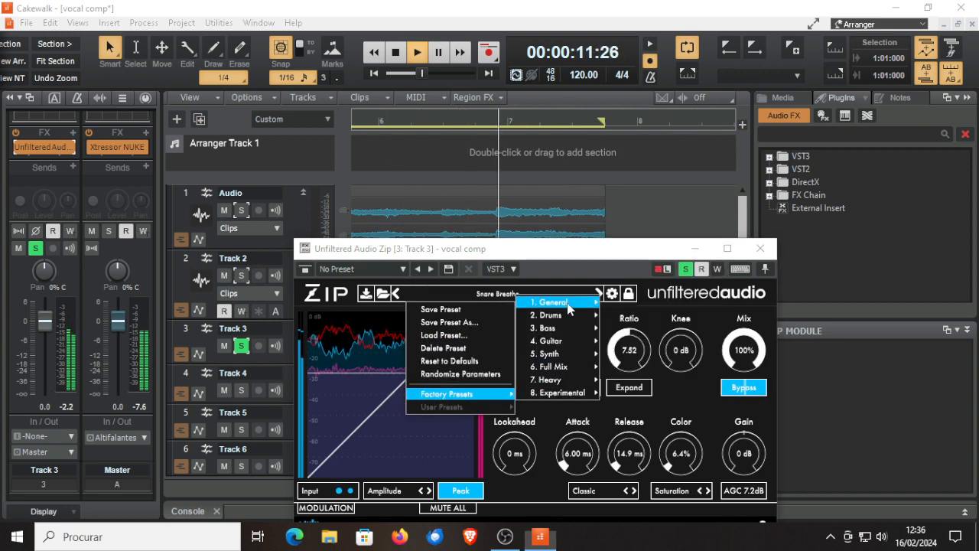
{"action": "mouse_move", "coordinate": [566, 306]}
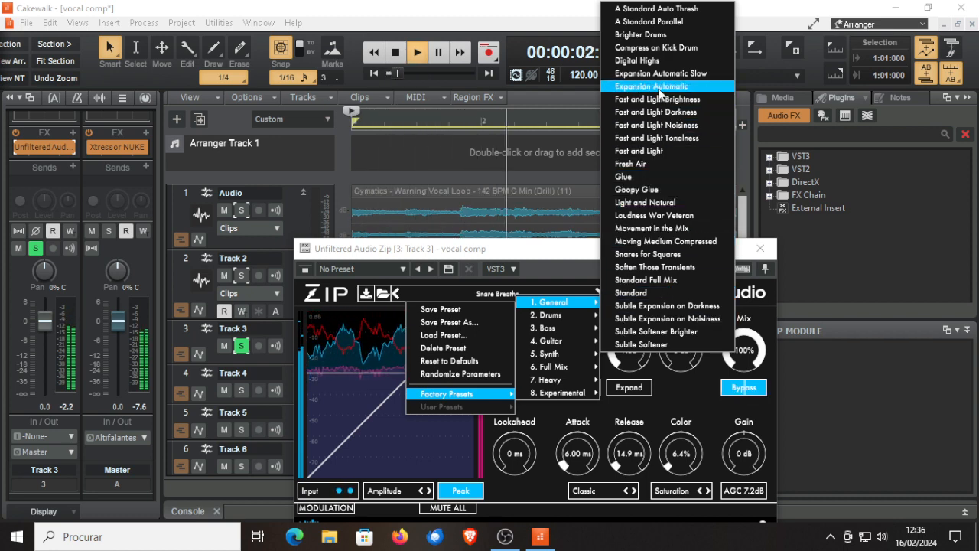
{"action": "left_click", "coordinate": [661, 204]}
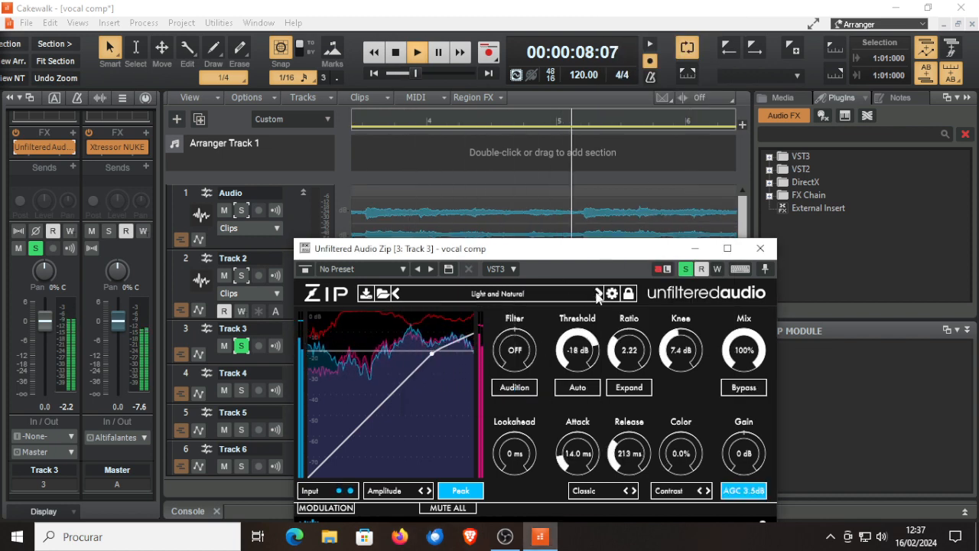
Audition the Full Mix factory preset EDM Female Vocal Enhance in Zip during playback
{"action": "left_click", "coordinate": [539, 289]}
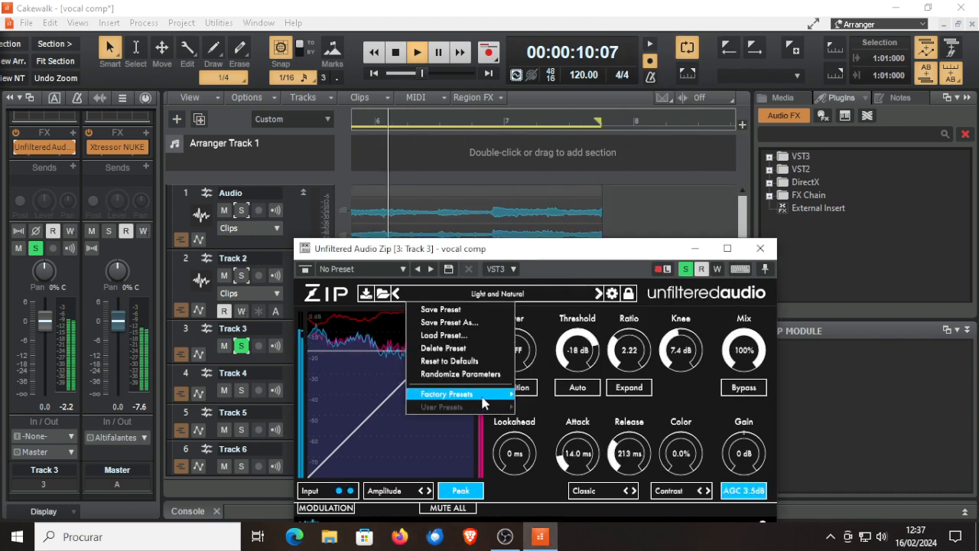
{"action": "mouse_move", "coordinate": [473, 395]}
{"action": "mouse_move", "coordinate": [558, 391]}
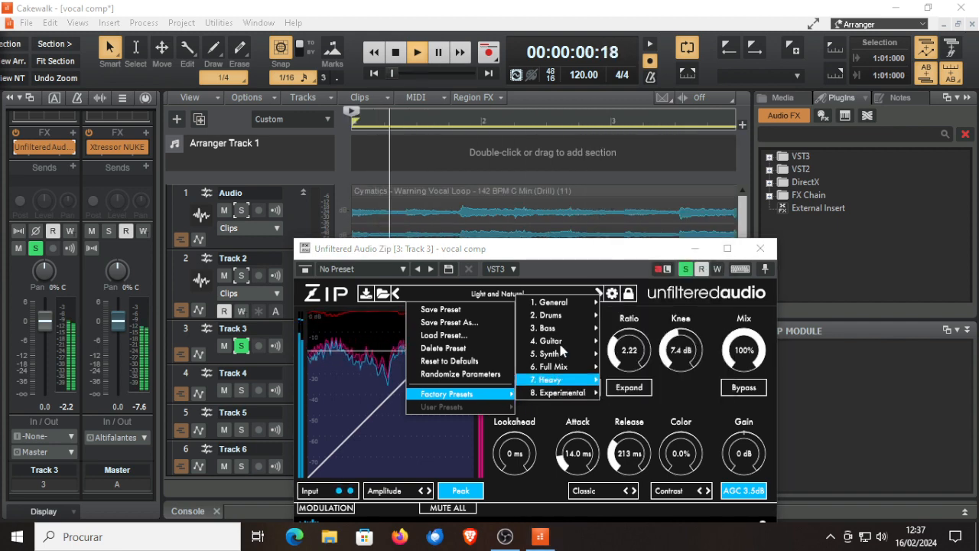
{"action": "mouse_move", "coordinate": [554, 370]}
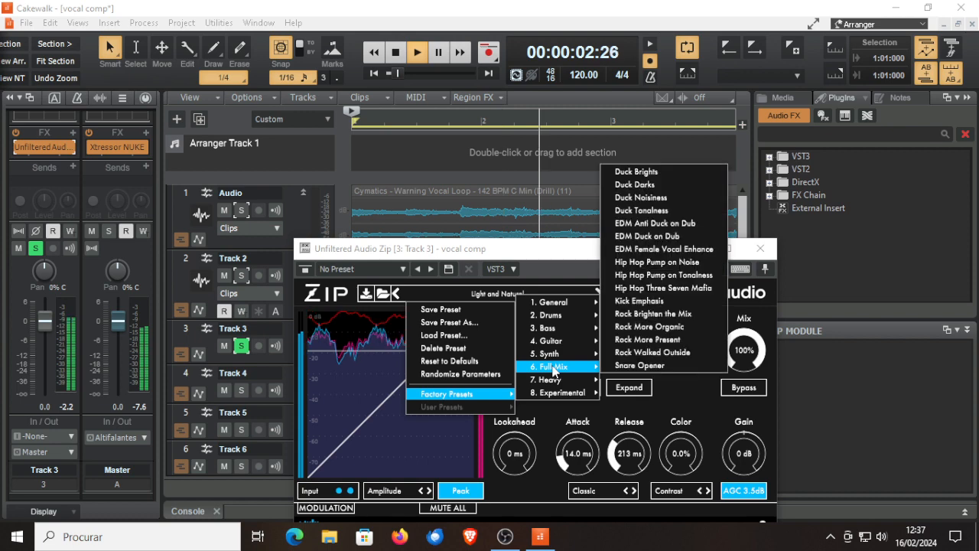
{"action": "left_click", "coordinate": [656, 250]}
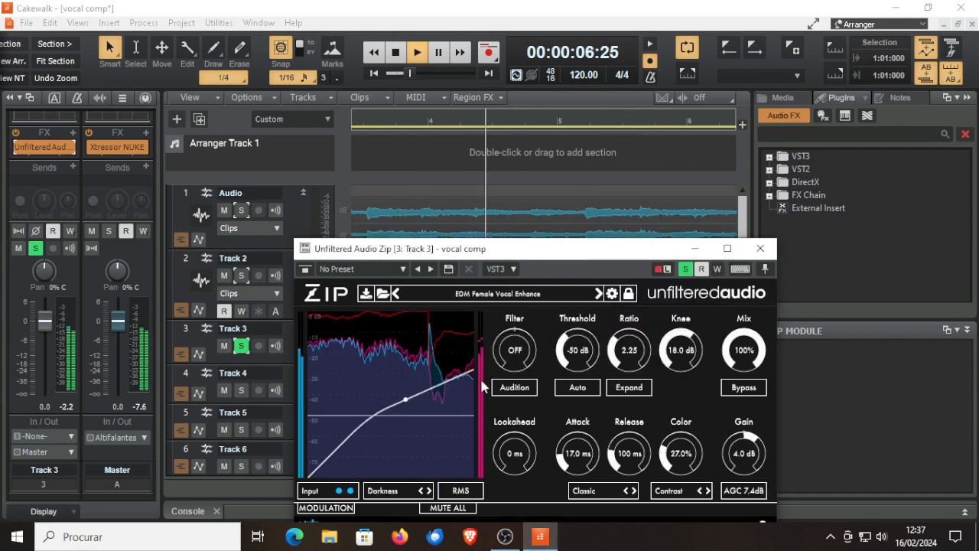
Audition the Zip presets from Hip Hop Pump on Noise through Hip Hop Pump on Tonalness and Hip Hop Three Seven Mafia to Rock Brighten the Mix
{"action": "left_click", "coordinate": [598, 294]}
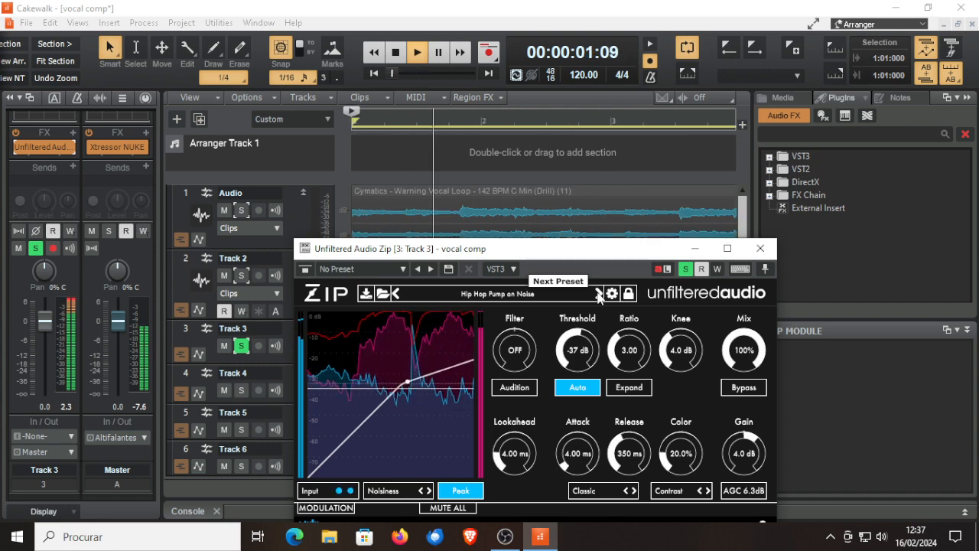
{"action": "left_click", "coordinate": [599, 294]}
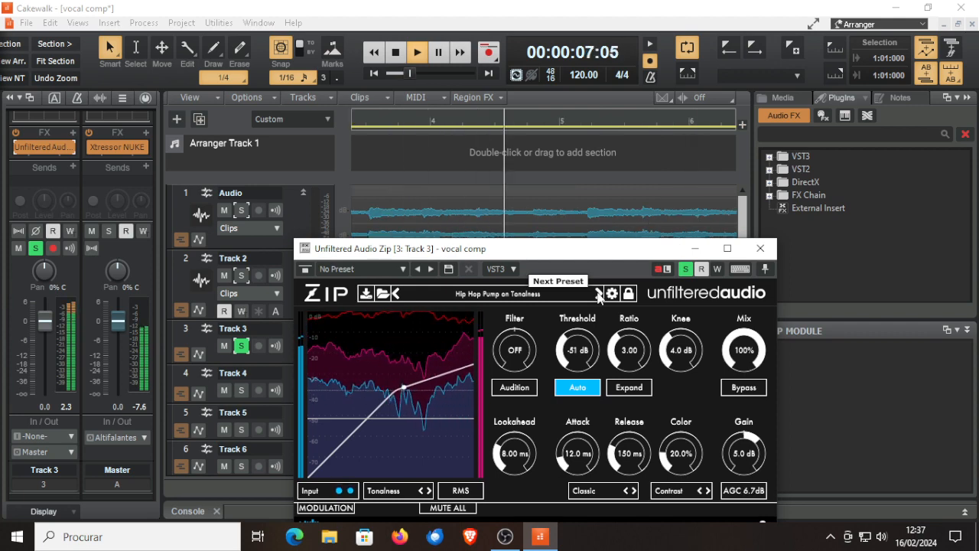
{"action": "left_click", "coordinate": [599, 294]}
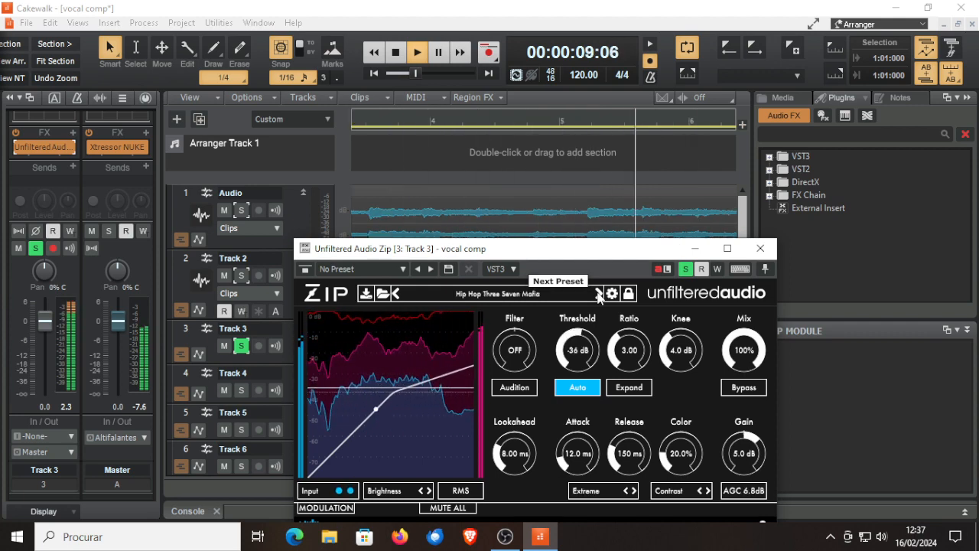
{"action": "left_click", "coordinate": [599, 294]}
{"action": "left_click", "coordinate": [599, 295]}
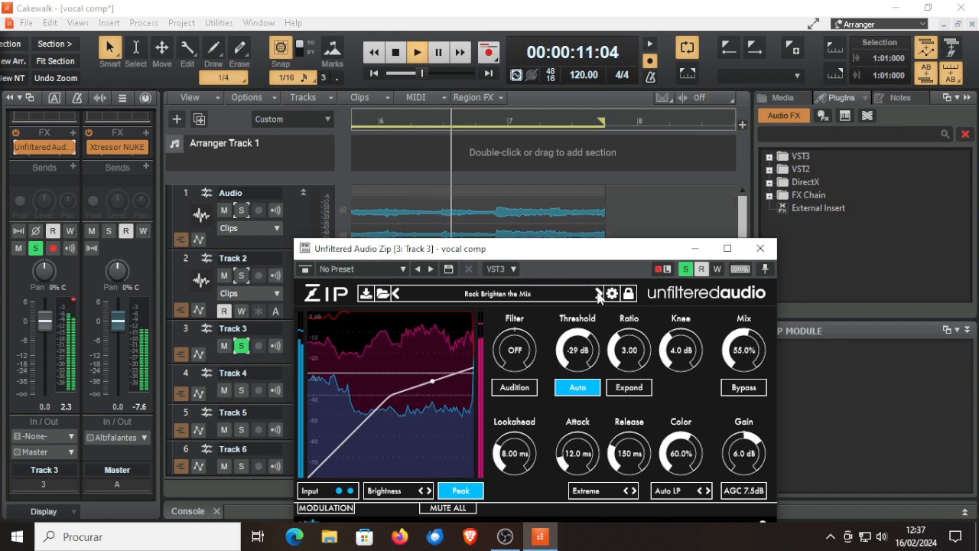
Audition the General factory presets Movement in the Mix, Moving Medium Compressed and Snares for Squares in Zip during playback
{"action": "left_click", "coordinate": [499, 296]}
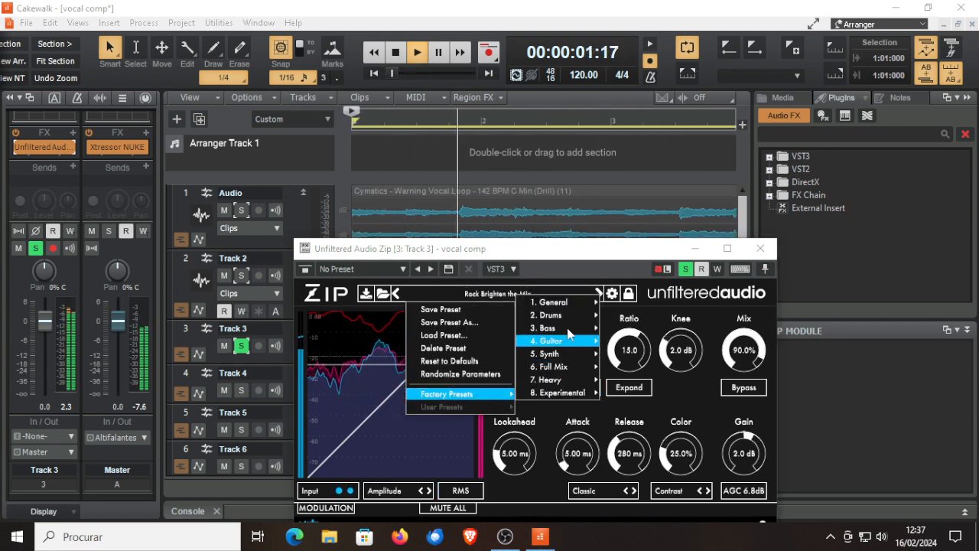
{"action": "mouse_move", "coordinate": [575, 305]}
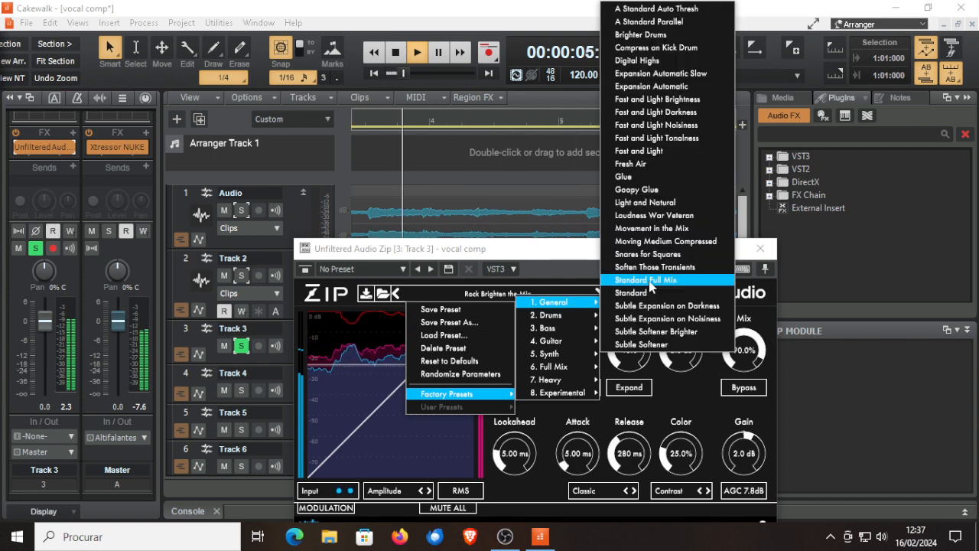
{"action": "left_click", "coordinate": [652, 228]}
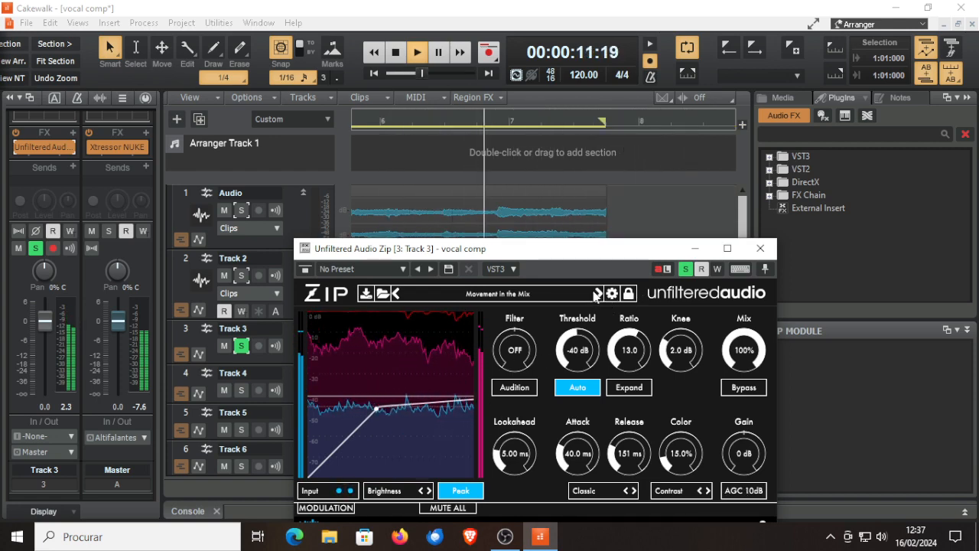
{"action": "left_click", "coordinate": [598, 293]}
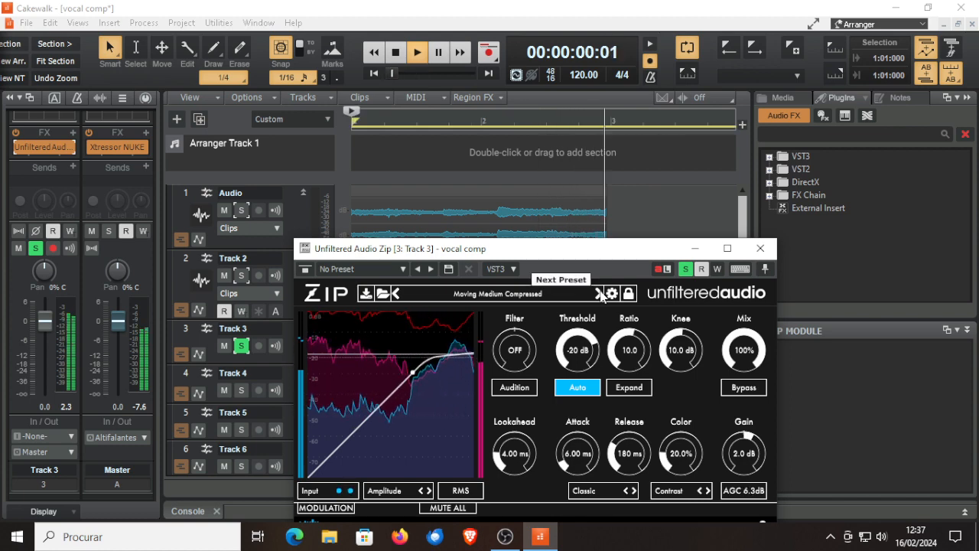
{"action": "left_click", "coordinate": [598, 294]}
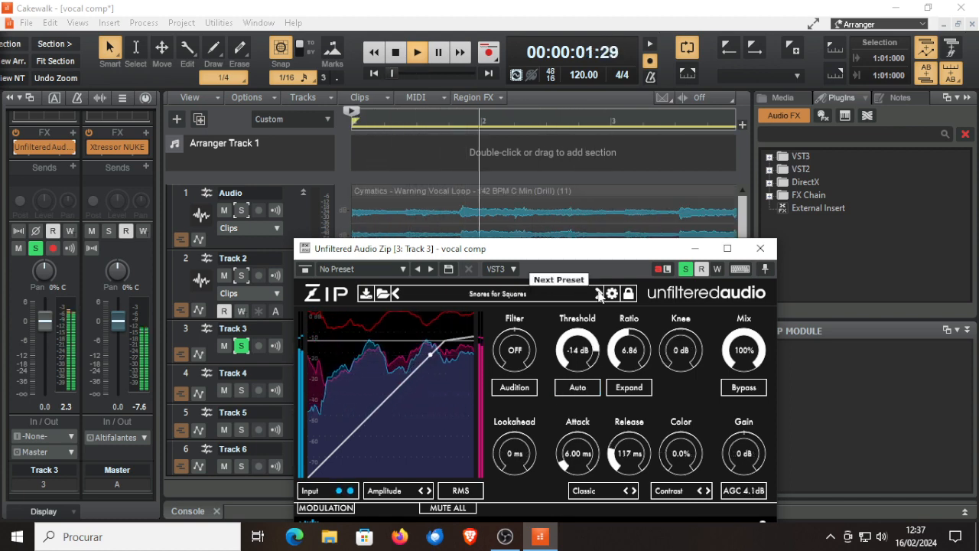
Audition the Full Mix factory presets from EDM Duck on Dub and EDM Female Vocal Enhance through Hip Hop Pump on Noise and Hip Hop Pump on Tonalness
{"action": "left_click", "coordinate": [497, 294]}
{"action": "mouse_move", "coordinate": [466, 402]}
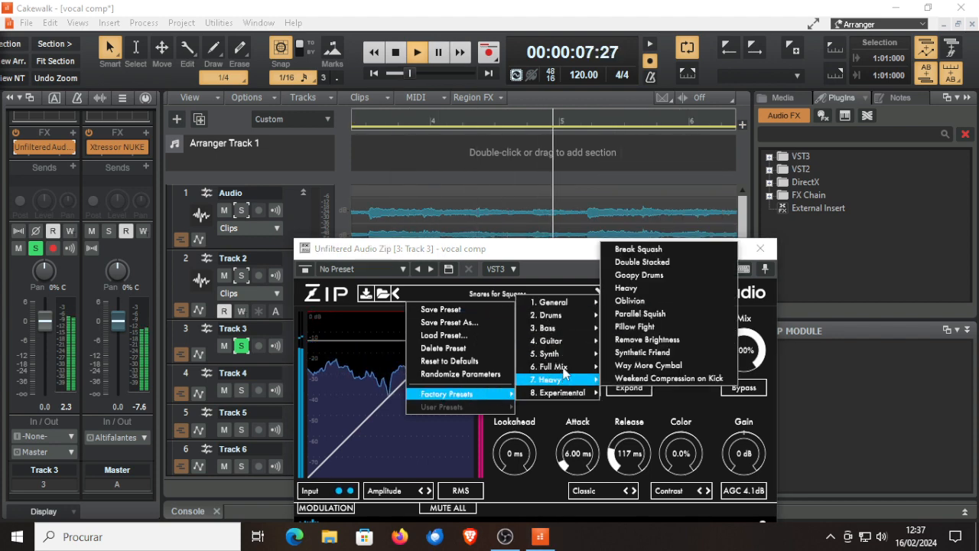
{"action": "mouse_move", "coordinate": [563, 369]}
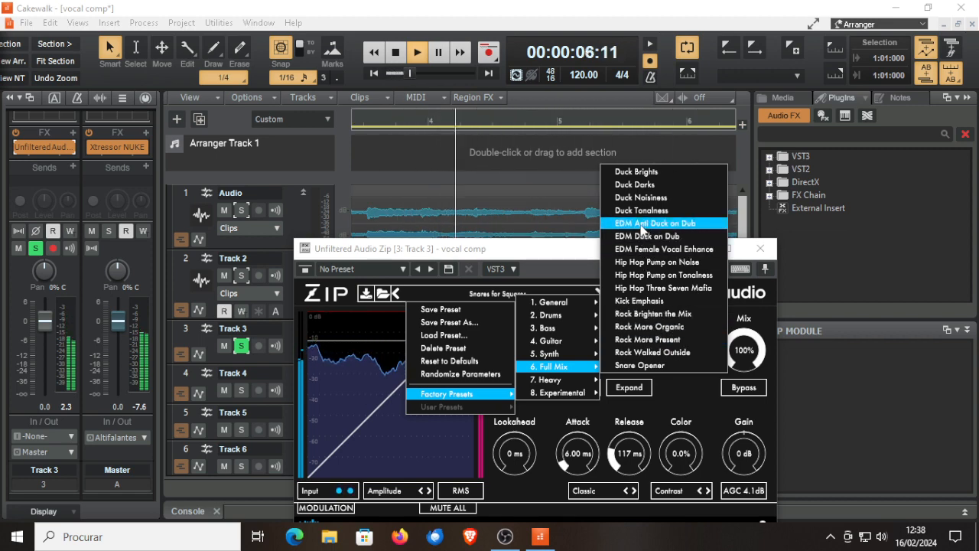
{"action": "left_click", "coordinate": [643, 235]}
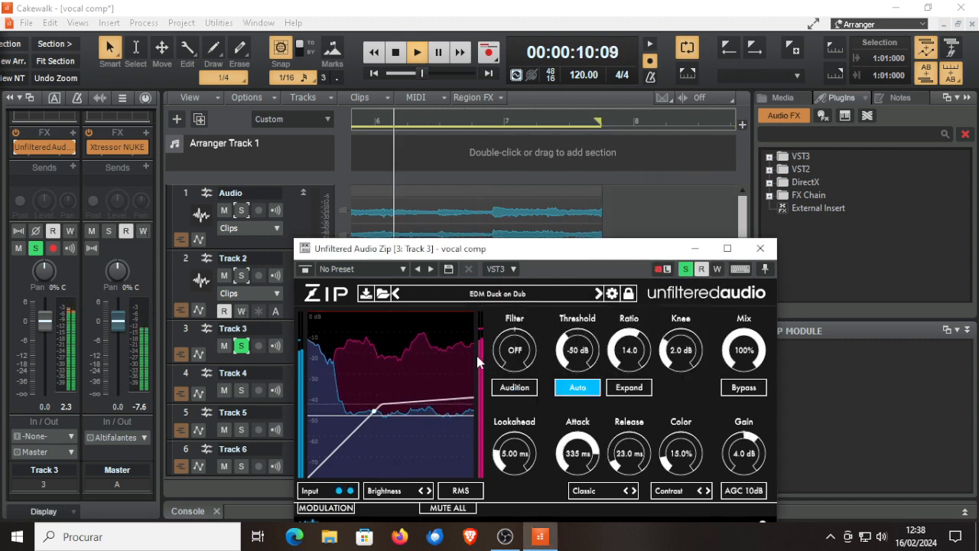
{"action": "left_click", "coordinate": [598, 293]}
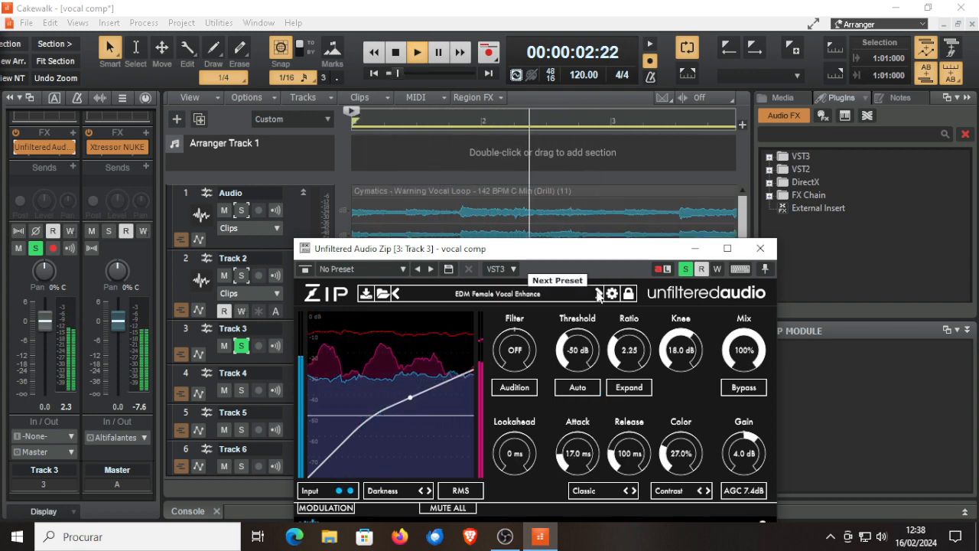
{"action": "left_click", "coordinate": [598, 294]}
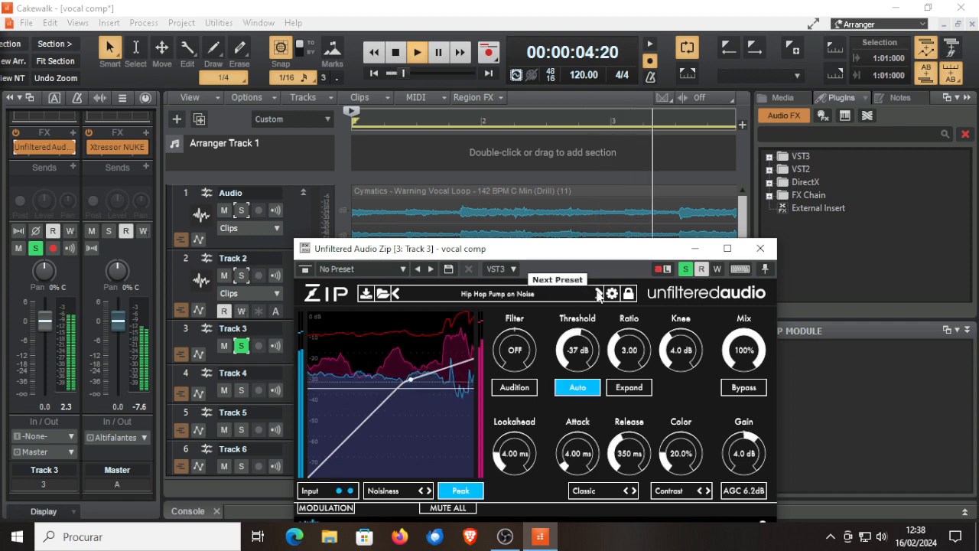
{"action": "left_click", "coordinate": [598, 293]}
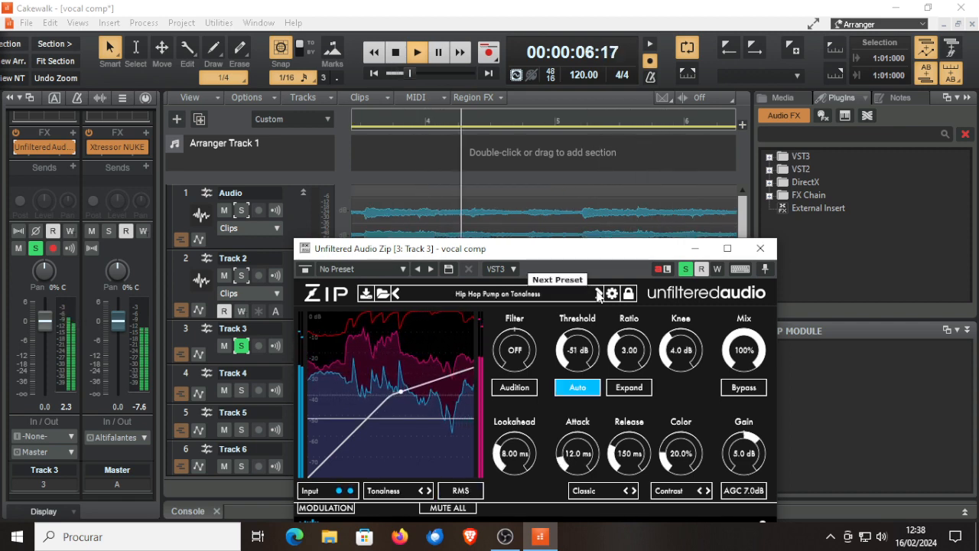
Audition the Full Mix presets Kick Emphasis, Rock Brighten the Mix, Rock More Organic, Rock Walked Outside and Snare Opener on Track 3
{"action": "left_click", "coordinate": [598, 294]}
{"action": "left_click", "coordinate": [598, 294]}
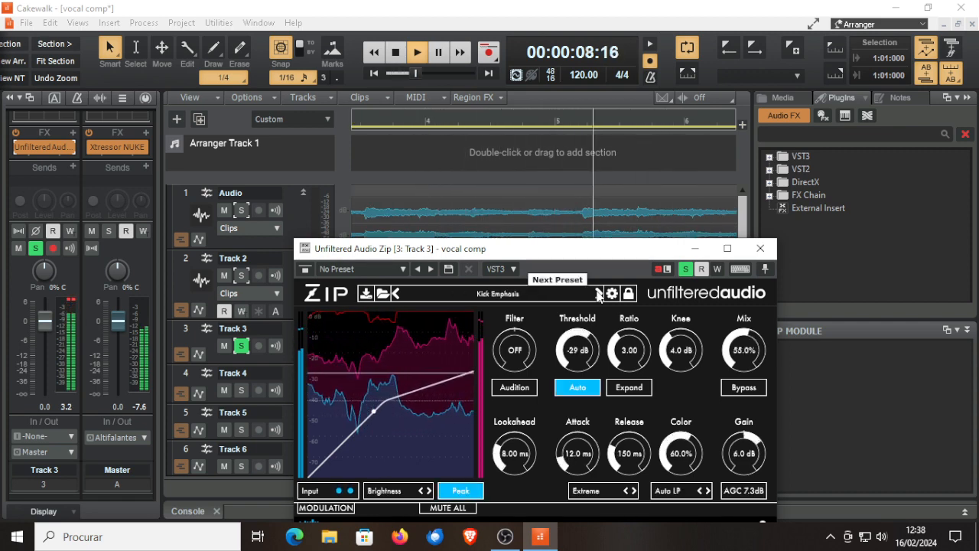
{"action": "left_click", "coordinate": [598, 294]}
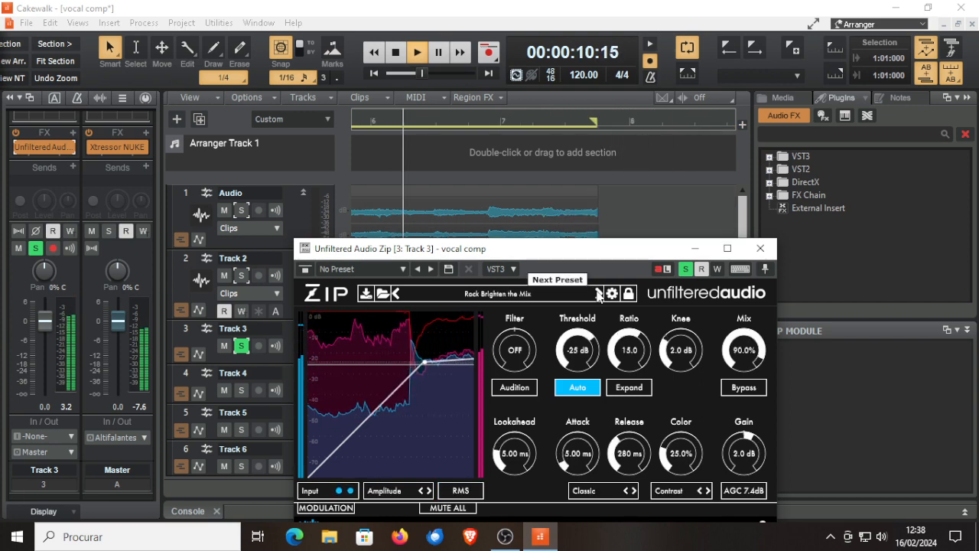
{"action": "left_click", "coordinate": [598, 293]}
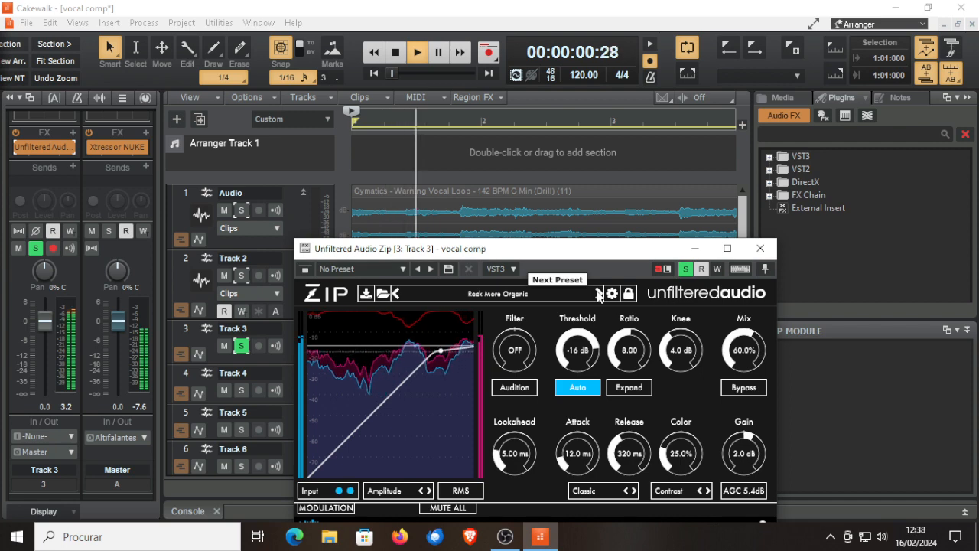
{"action": "left_click", "coordinate": [599, 294]}
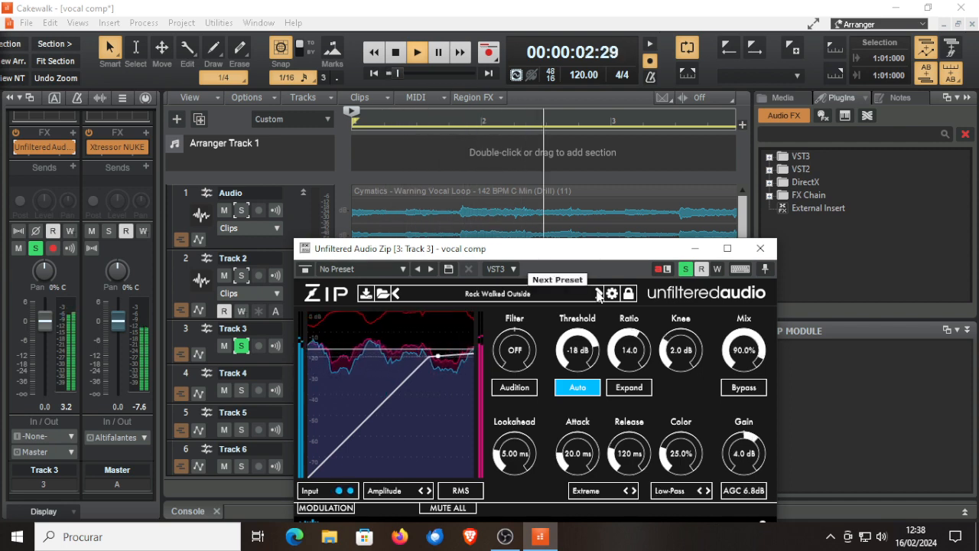
{"action": "left_click", "coordinate": [599, 293]}
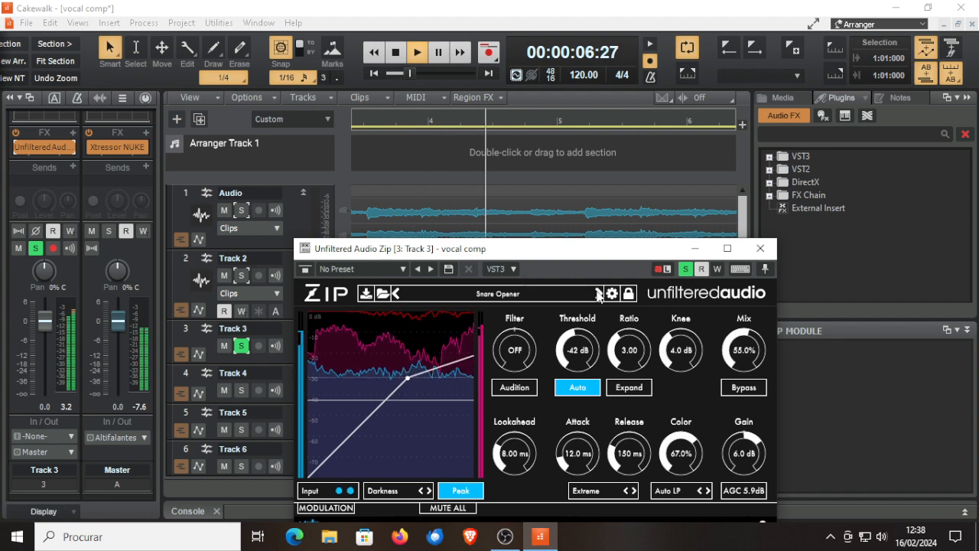
Audition the Heavy presets in sequence on Track 3: Break Squash, Double Stacked, Goopy Drums, Heavy, Oblivion and Parallel Squish
{"action": "left_click", "coordinate": [599, 294]}
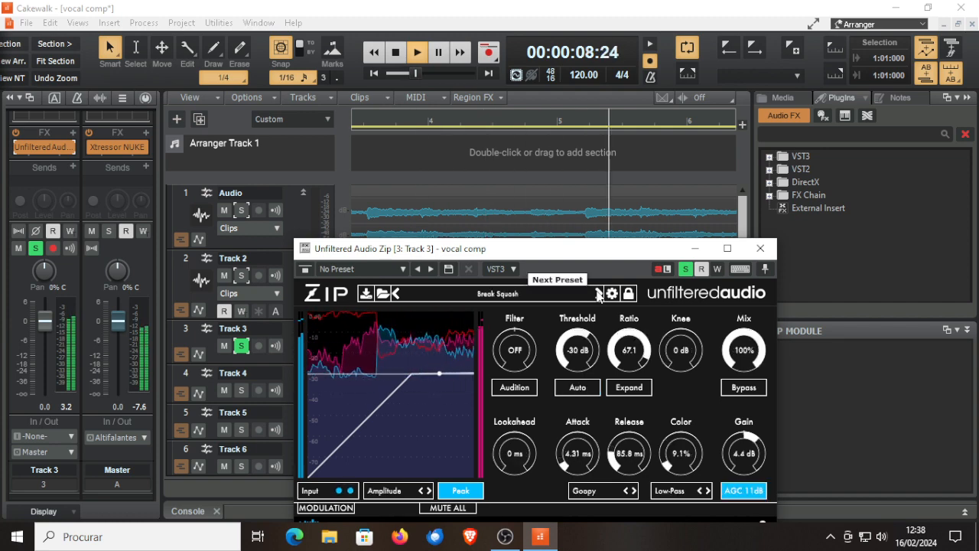
{"action": "left_click", "coordinate": [599, 294]}
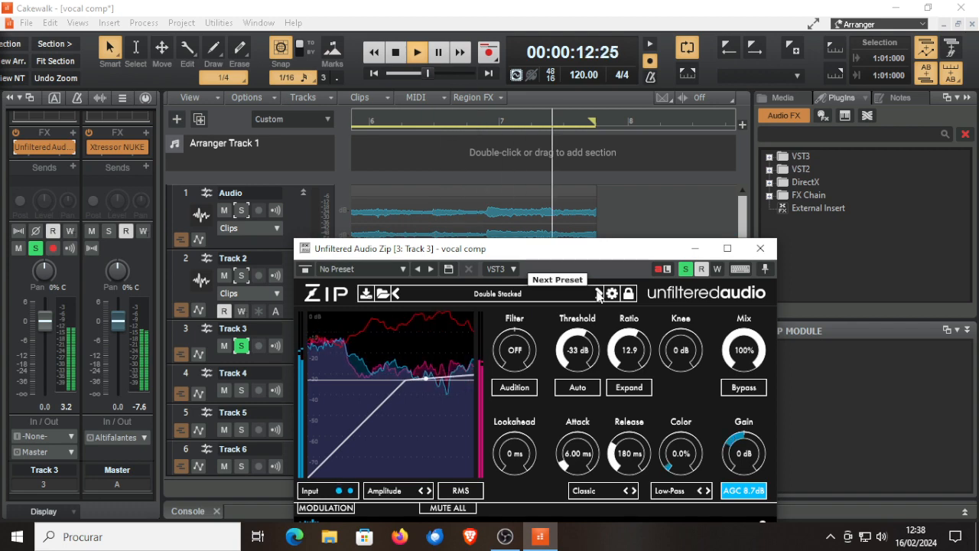
{"action": "left_click", "coordinate": [598, 293]}
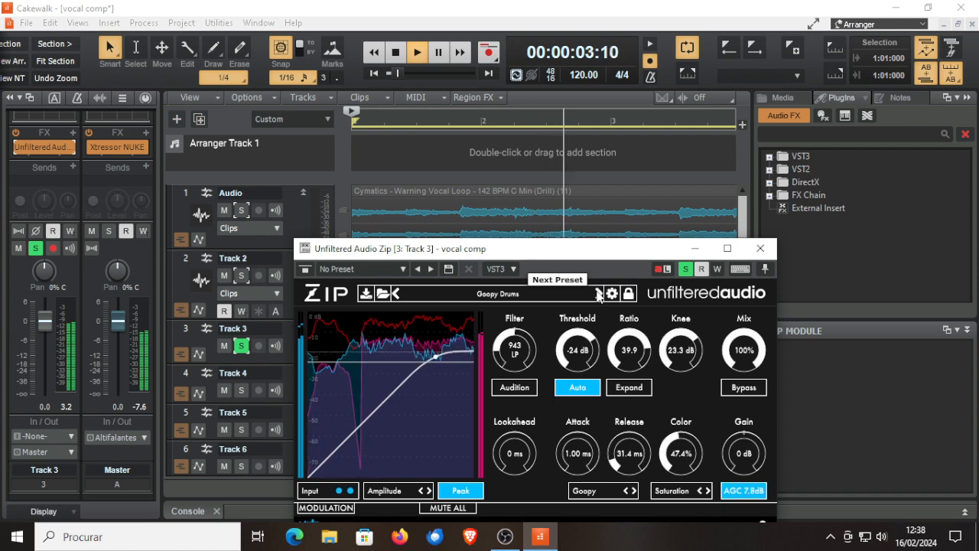
{"action": "left_click", "coordinate": [599, 294]}
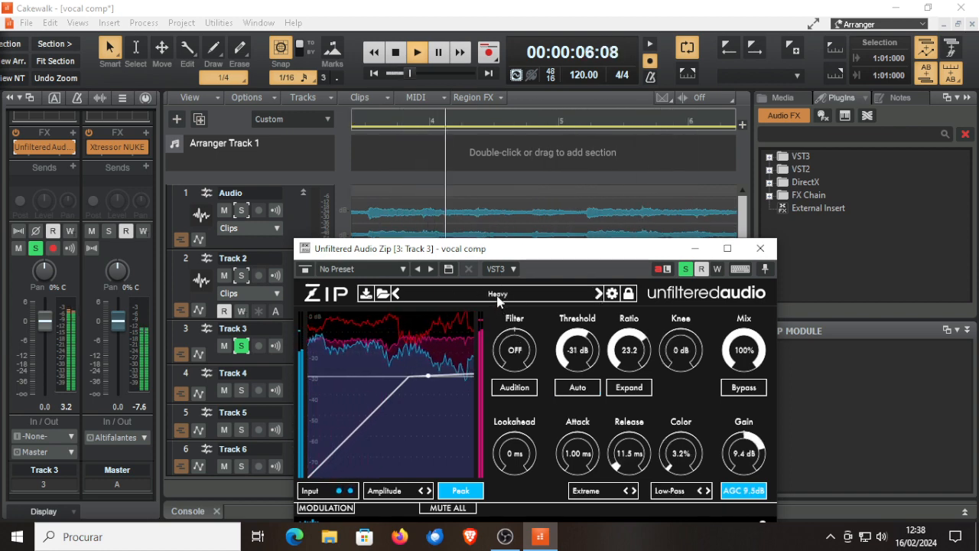
{"action": "left_click", "coordinate": [599, 293]}
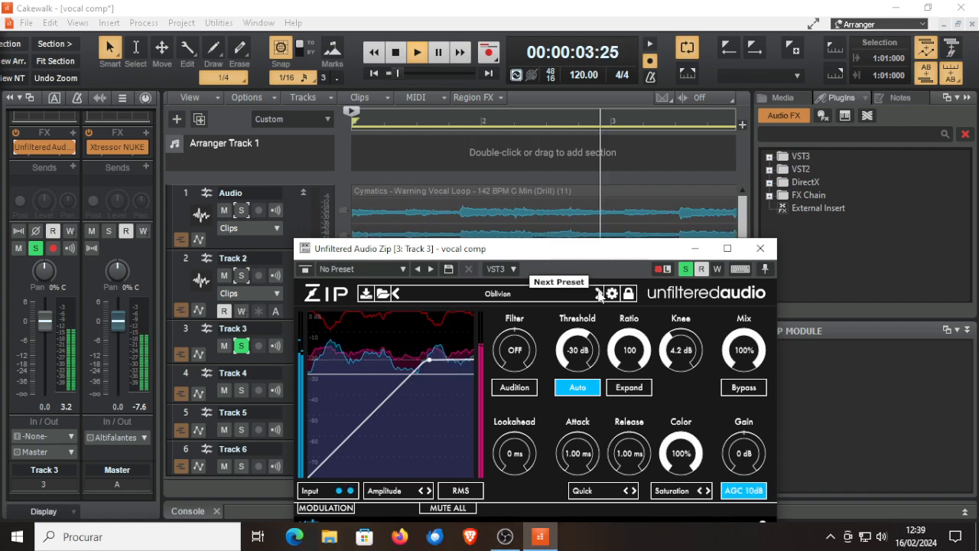
{"action": "left_click", "coordinate": [599, 294]}
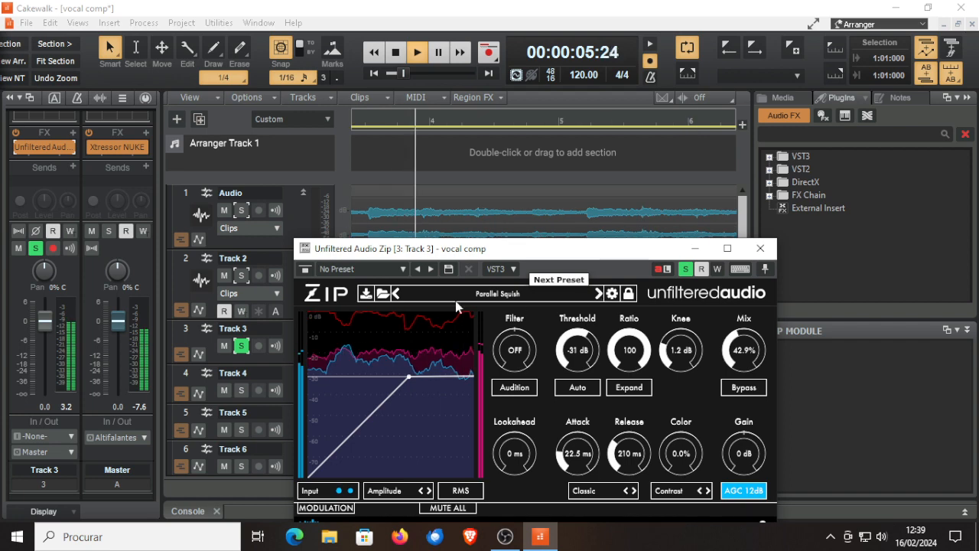
Return to the Oblivion preset for comparison and advance from Parallel Squish to Remove Brightness
{"action": "left_click", "coordinate": [396, 294]}
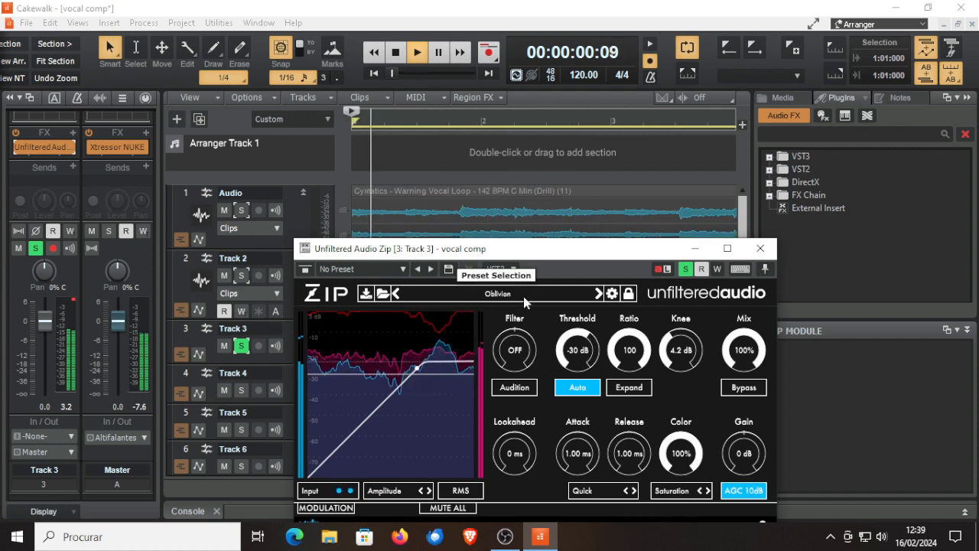
{"action": "left_click", "coordinate": [598, 294]}
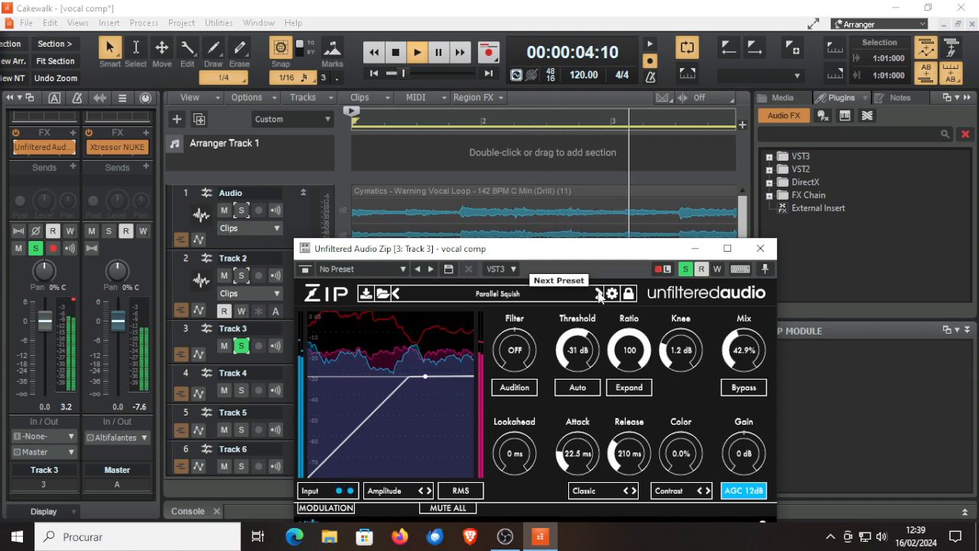
{"action": "left_click", "coordinate": [598, 294]}
{"action": "left_click", "coordinate": [598, 294]}
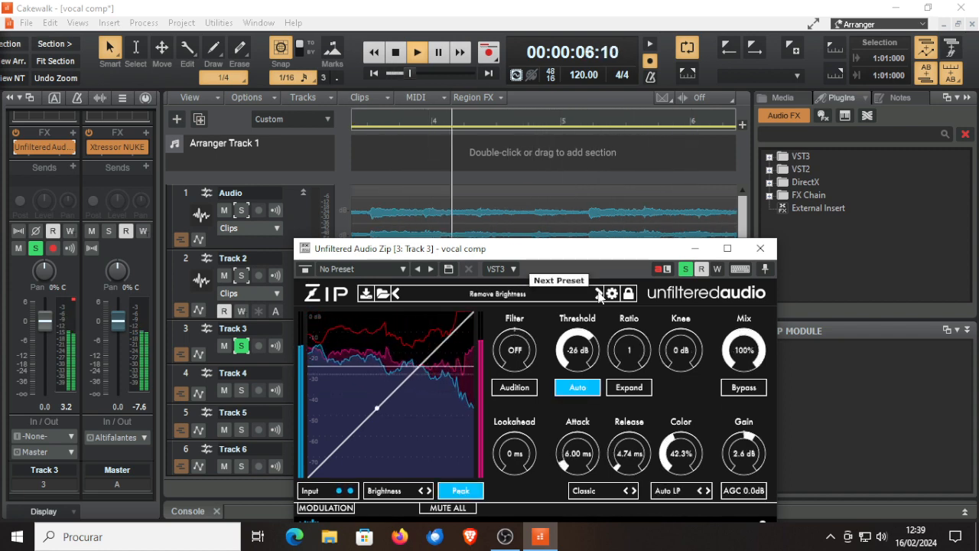
Audition the Experimental factory presets Parallel Acid, Parallelogram and Pew Pew in Zip during playback
{"action": "left_click", "coordinate": [489, 294]}
{"action": "mouse_move", "coordinate": [502, 396]}
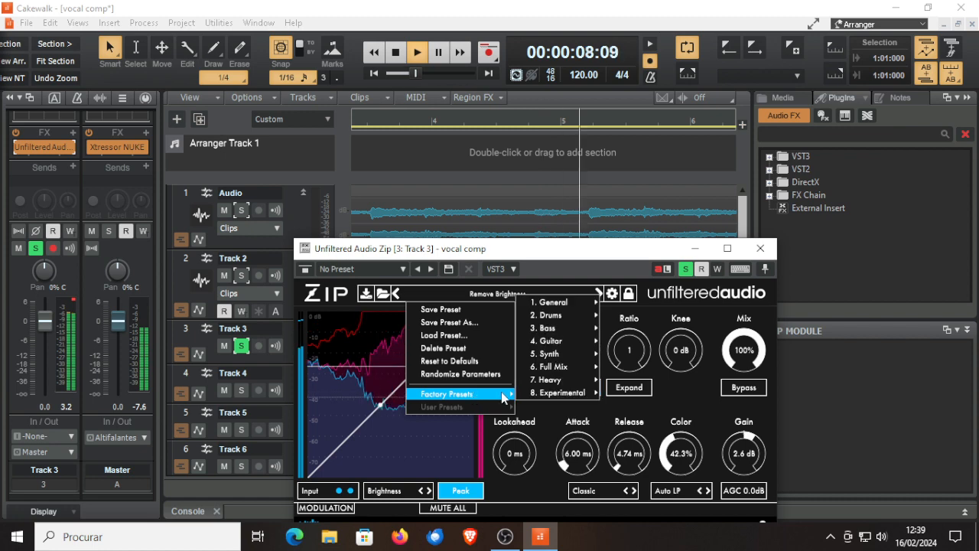
{"action": "mouse_move", "coordinate": [562, 381]}
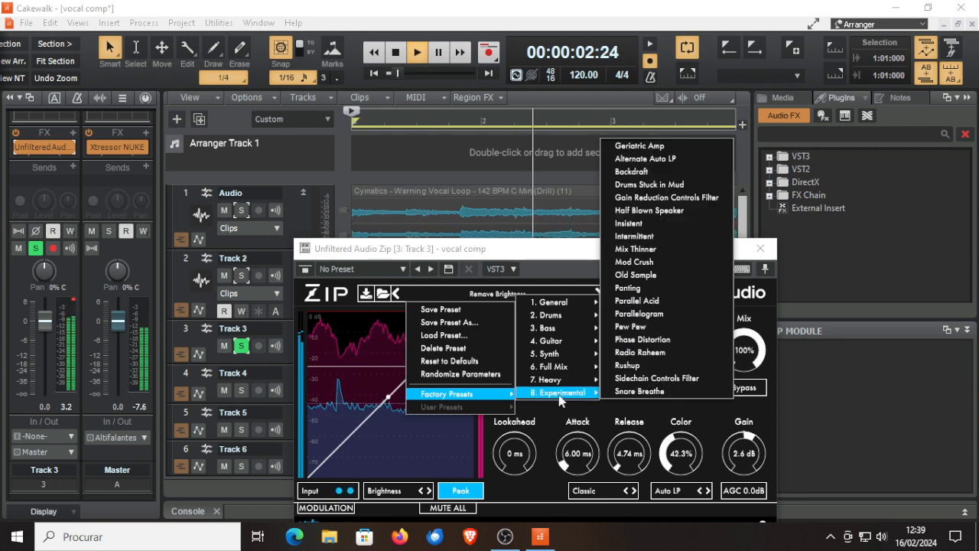
{"action": "left_click", "coordinate": [667, 302]}
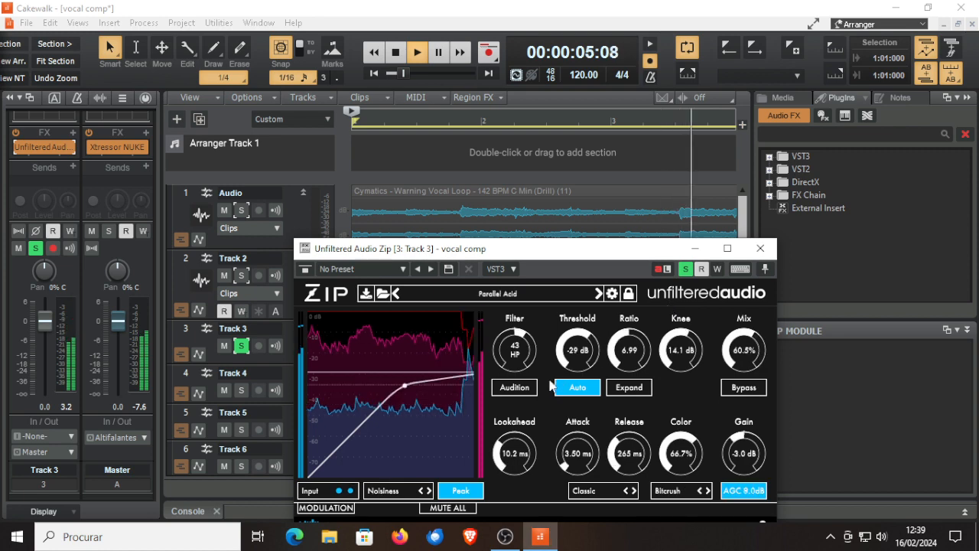
{"action": "left_click", "coordinate": [599, 295]}
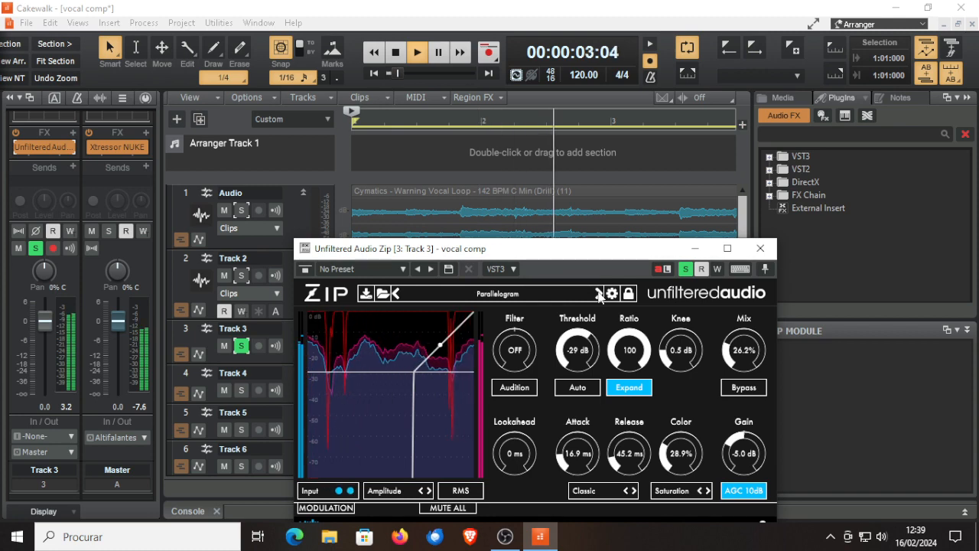
{"action": "left_click", "coordinate": [599, 294]}
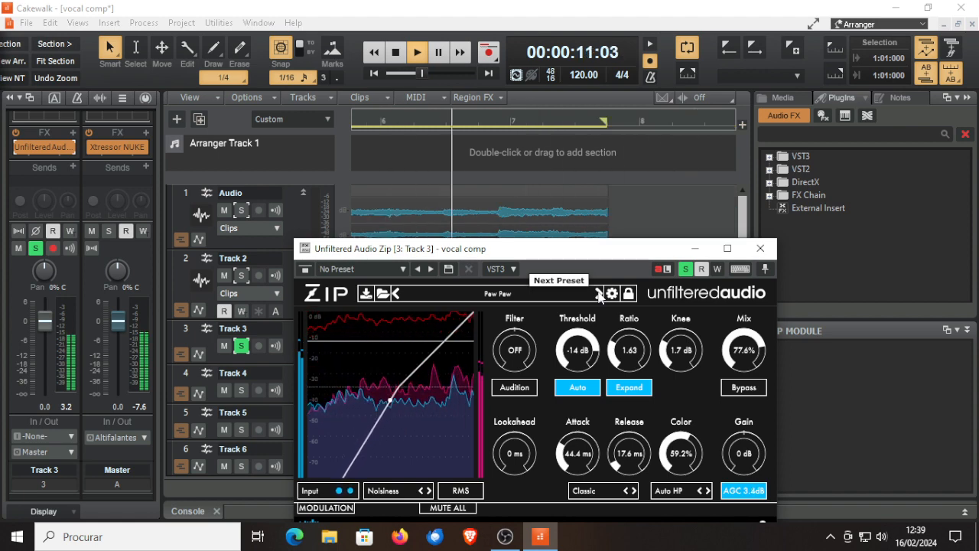
Audition the Experimental presets Phase Distortion, Radio Raheem, Rushup, Sidechain Controls Filter and Snare Breathe on Track 3
{"action": "left_click", "coordinate": [599, 295]}
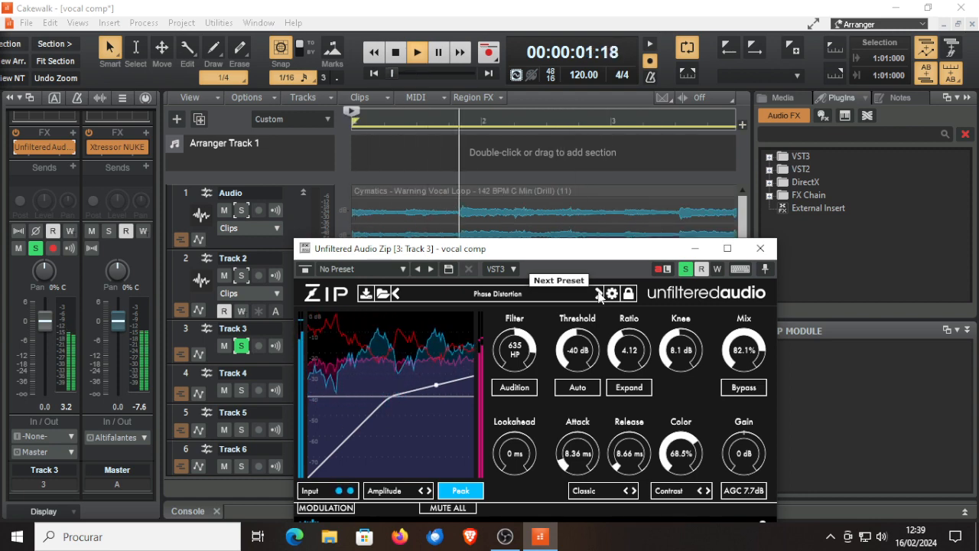
{"action": "left_click", "coordinate": [599, 294]}
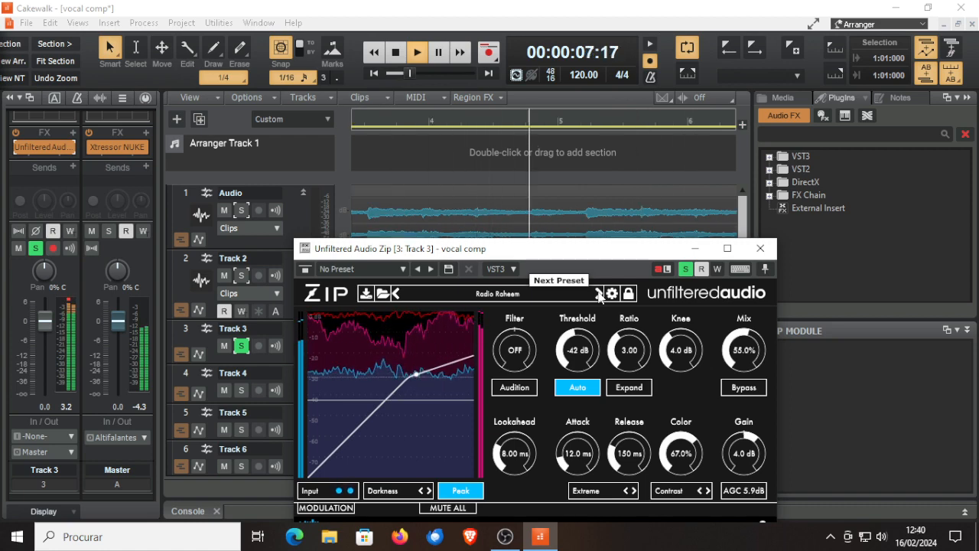
{"action": "left_click", "coordinate": [599, 294]}
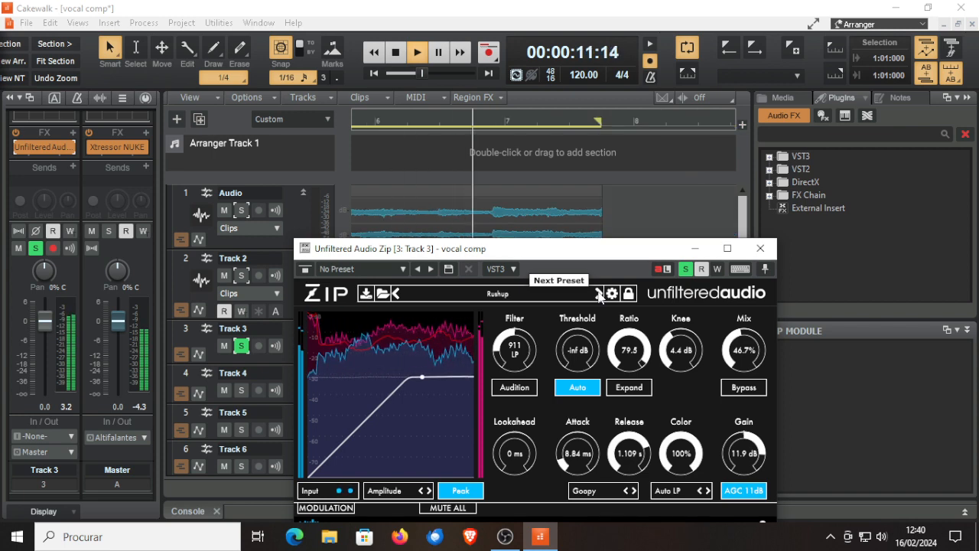
{"action": "left_click", "coordinate": [599, 294]}
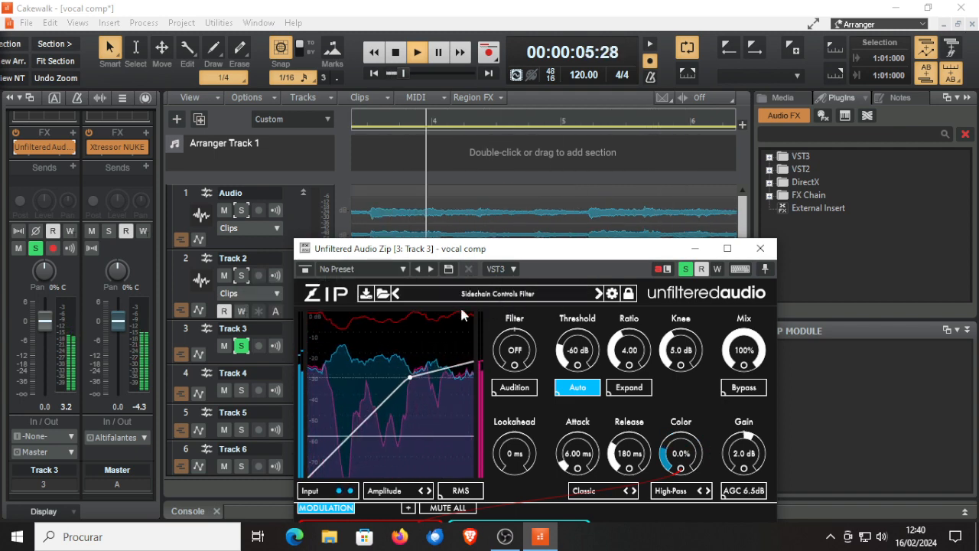
{"action": "left_click", "coordinate": [600, 294]}
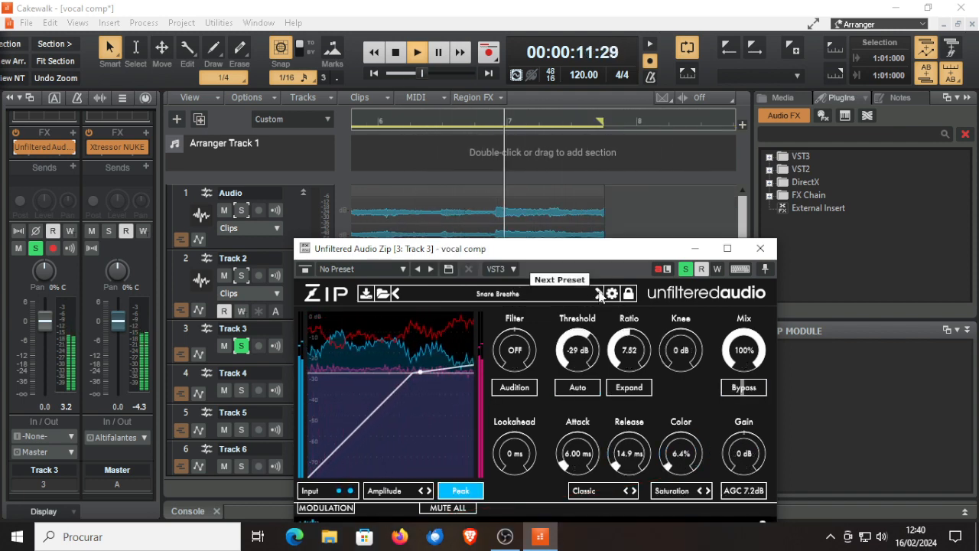
Audition the Zip presets from A Standard Auto Thresh and A Standard Parallel through Compress on Kick Drum to Digital Highs
{"action": "left_click", "coordinate": [600, 294]}
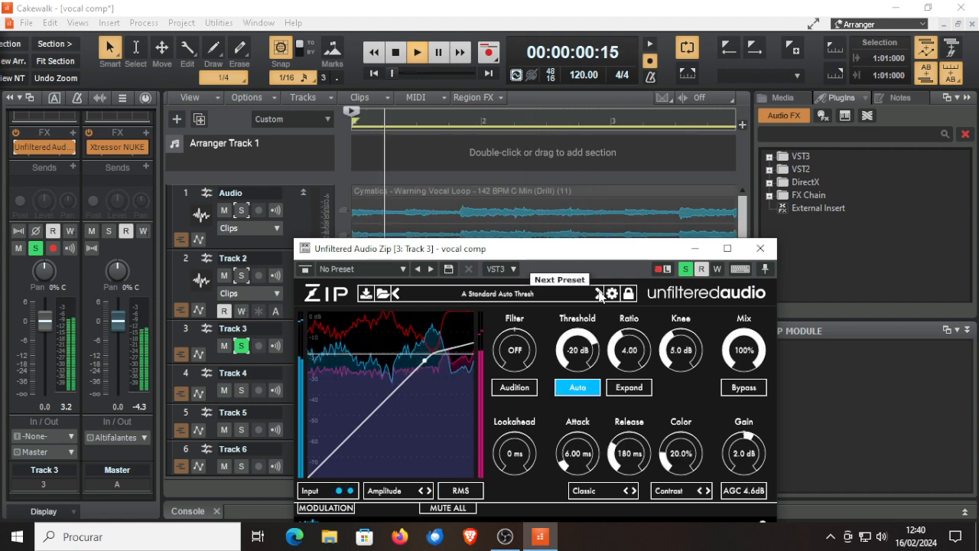
{"action": "left_click", "coordinate": [600, 293]}
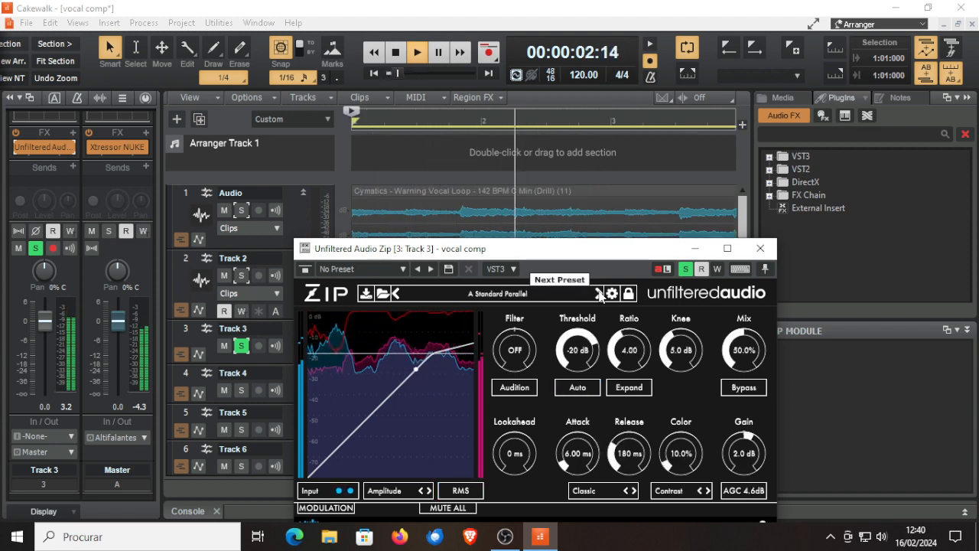
{"action": "left_click", "coordinate": [600, 293]}
{"action": "left_click", "coordinate": [600, 294]}
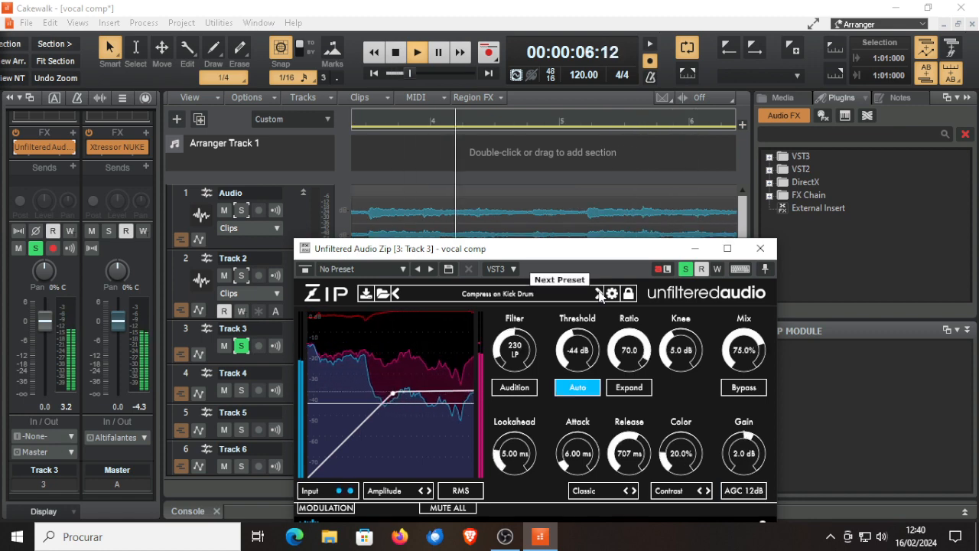
{"action": "left_click", "coordinate": [600, 294]}
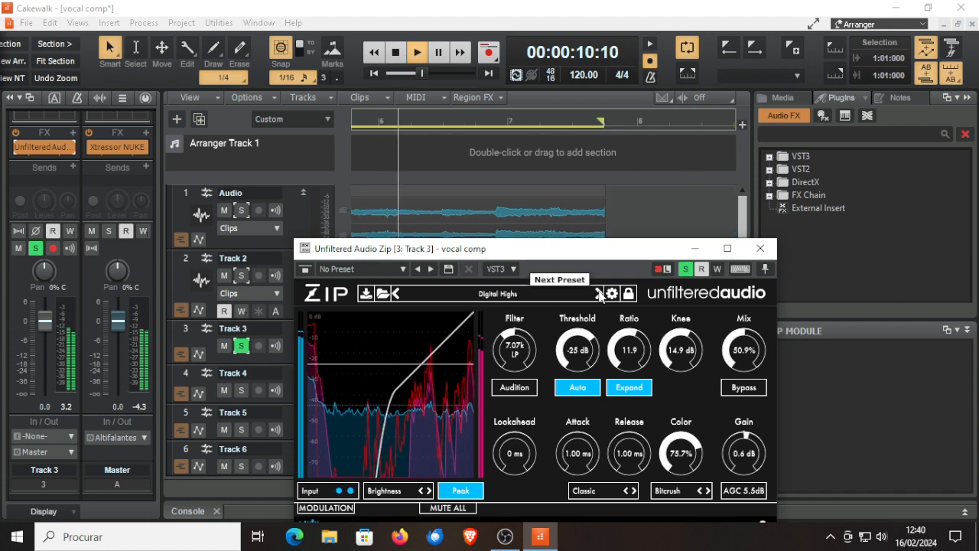
Audition Expansion Automatic Slow, Expansion Automatic, Fast and Light Brightness and Fast and Light Darkness, and stop playback with Zip closed
{"action": "left_click", "coordinate": [600, 294]}
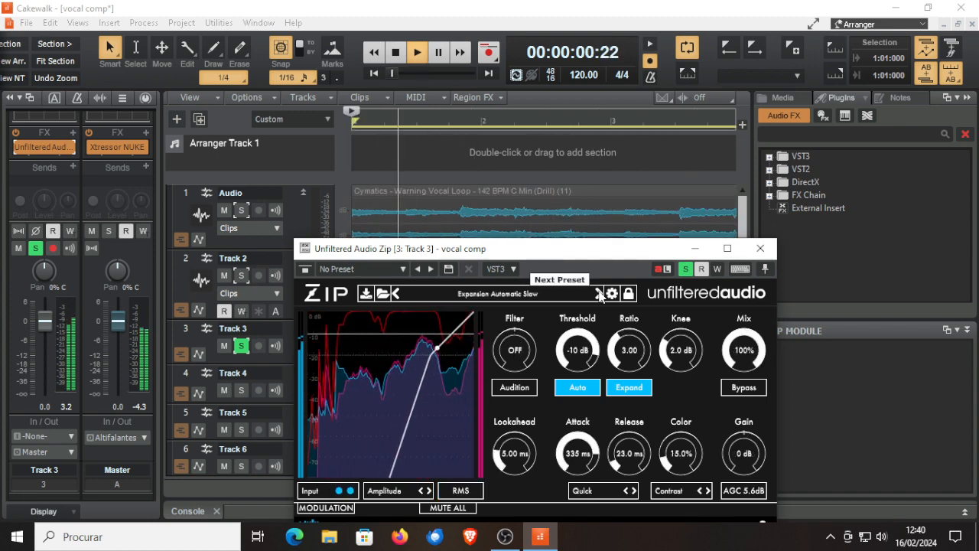
{"action": "left_click", "coordinate": [599, 294]}
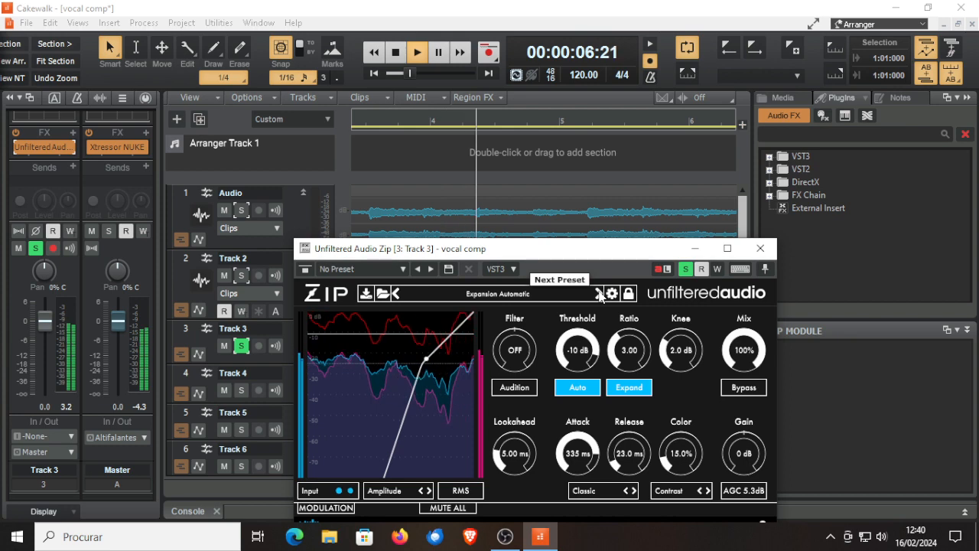
{"action": "left_click", "coordinate": [599, 294]}
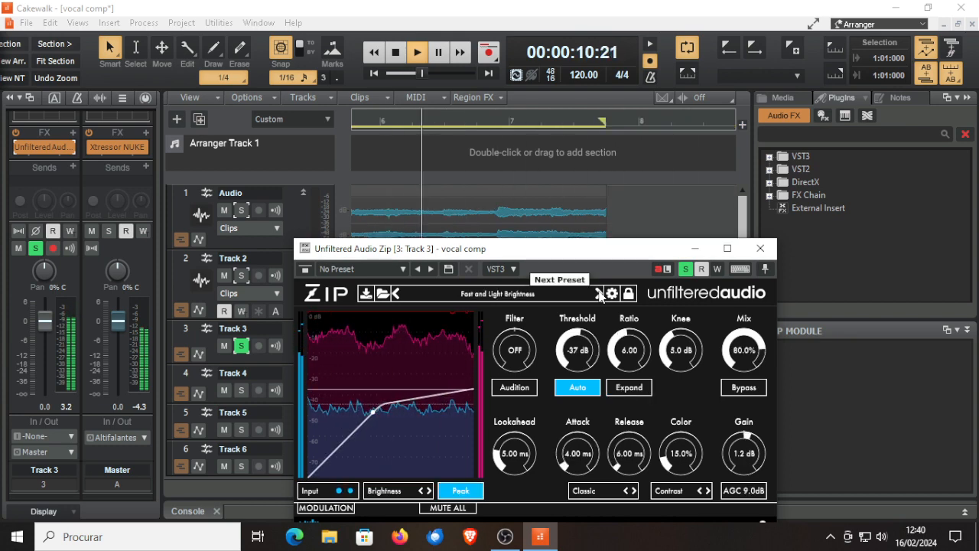
{"action": "left_click", "coordinate": [599, 295]}
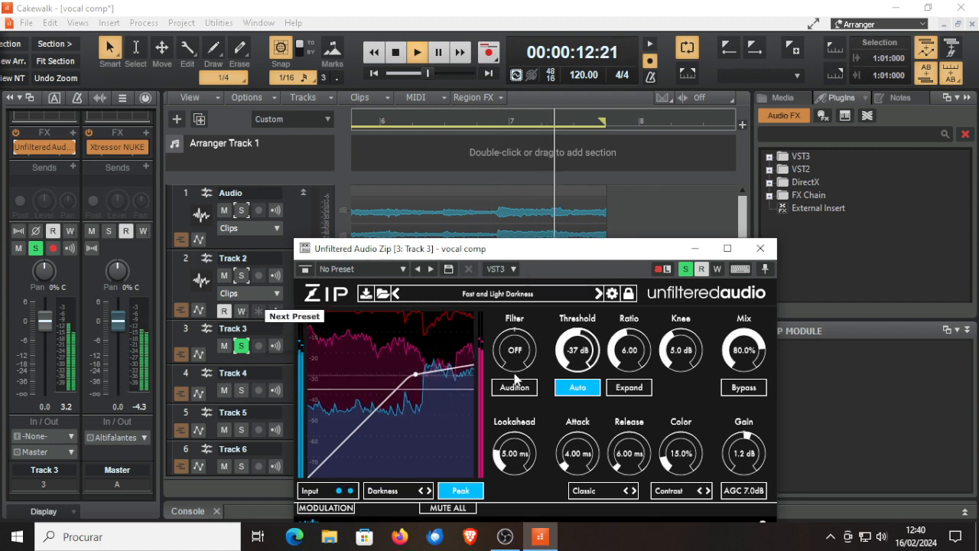
{"action": "left_click", "coordinate": [760, 249]}
{"action": "left_click", "coordinate": [396, 52]}
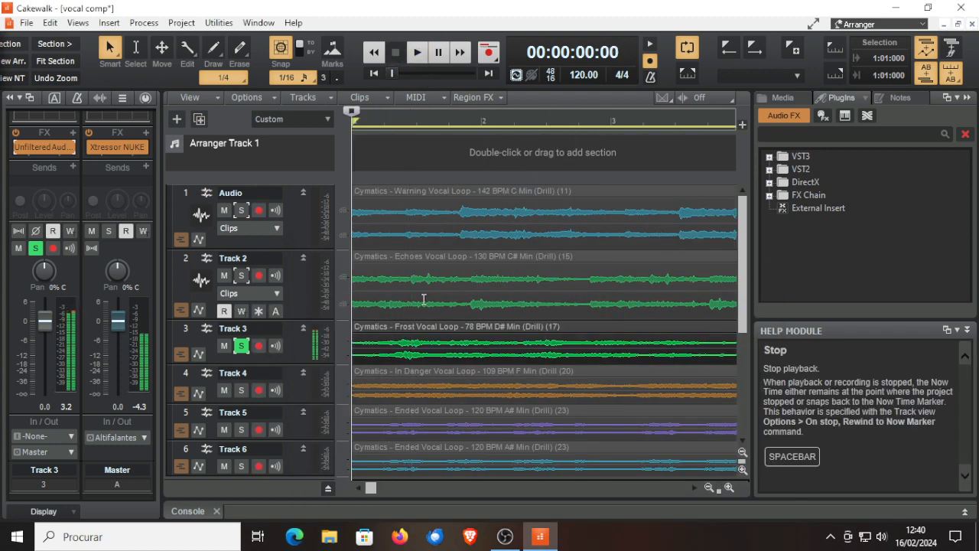
Reopen Zip on Track 3 and reposition its window so the whole plugin is visible
{"action": "double_click", "coordinate": [43, 146]}
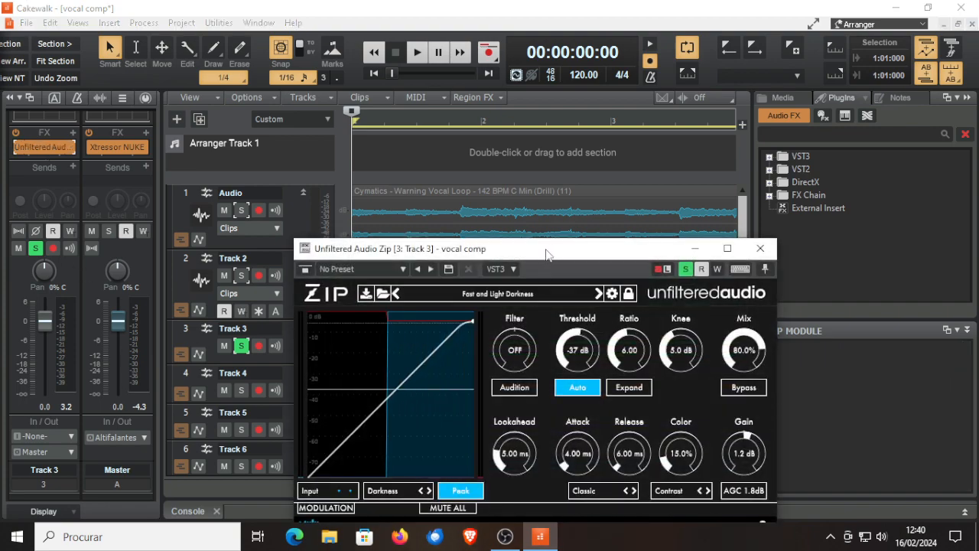
{"action": "left_click_drag", "start_coordinate": [549, 248], "coordinate": [455, 178]}
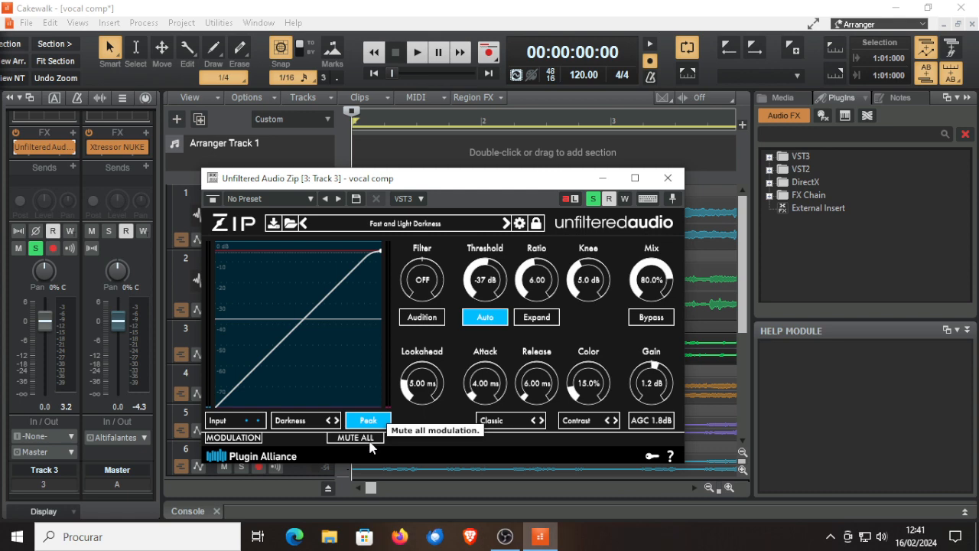
{"action": "mouse_move", "coordinate": [281, 331]}
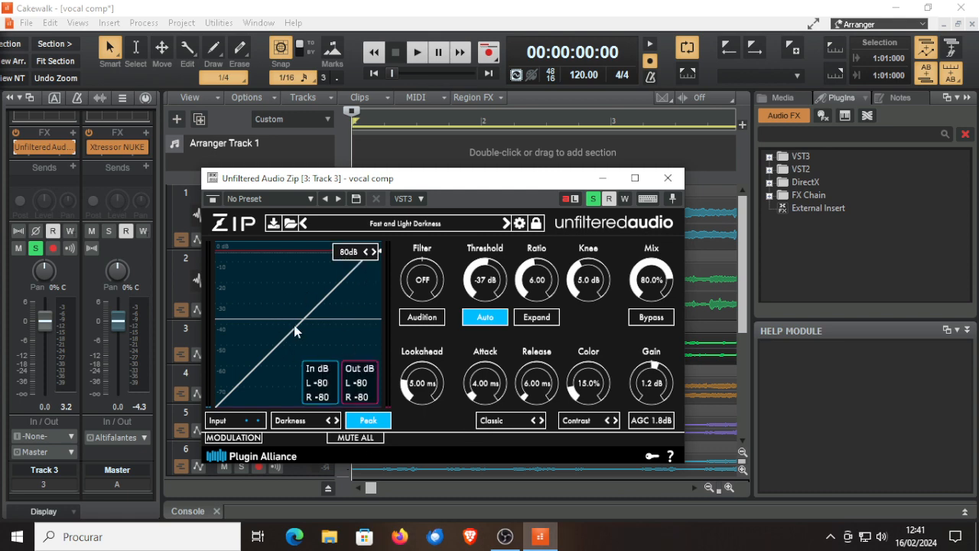
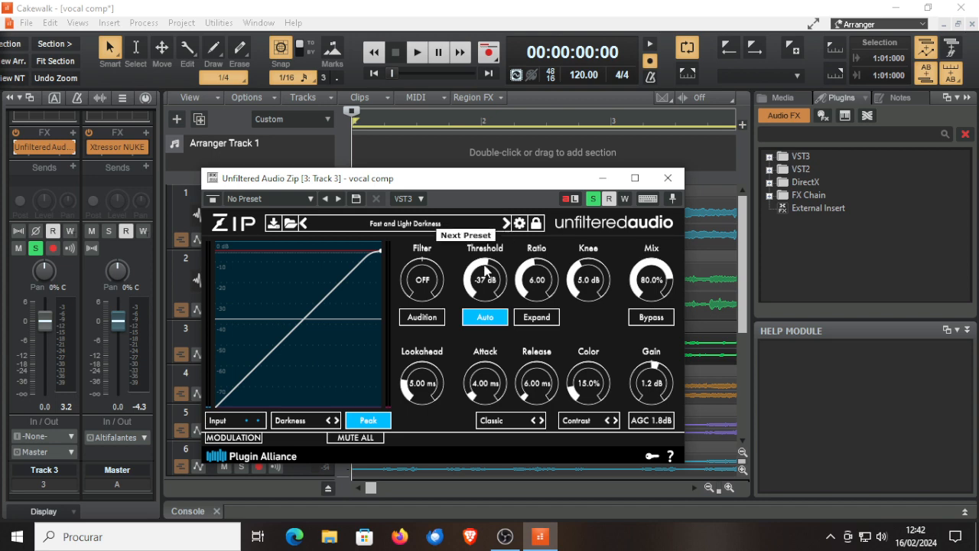
Show Zip's modulation section and route the first Sine LFO to Attack, Release, Threshold and Ratio
{"action": "left_click", "coordinate": [244, 440]}
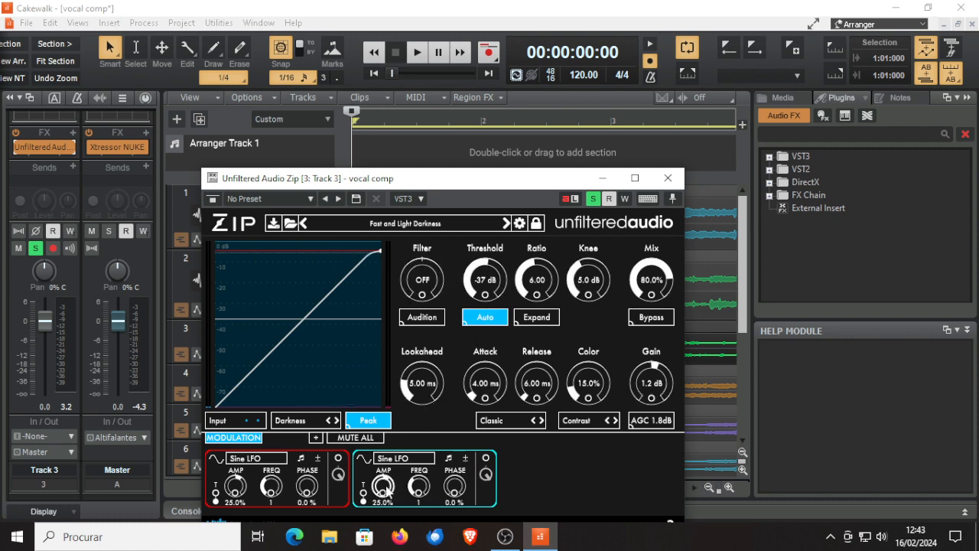
{"action": "left_click_drag", "start_coordinate": [338, 457], "coordinate": [488, 403]}
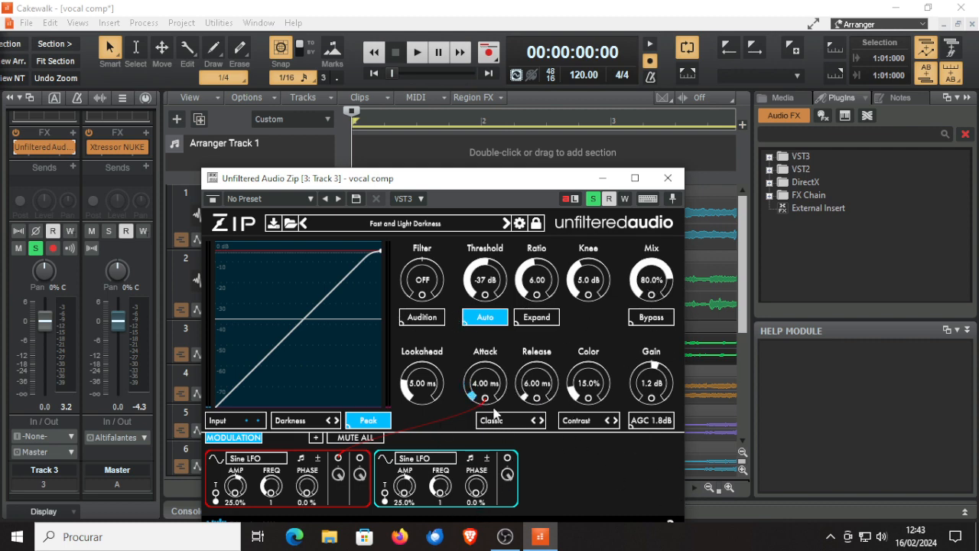
{"action": "left_click_drag", "start_coordinate": [493, 413], "coordinate": [337, 428]}
{"action": "left_click", "coordinate": [329, 420]}
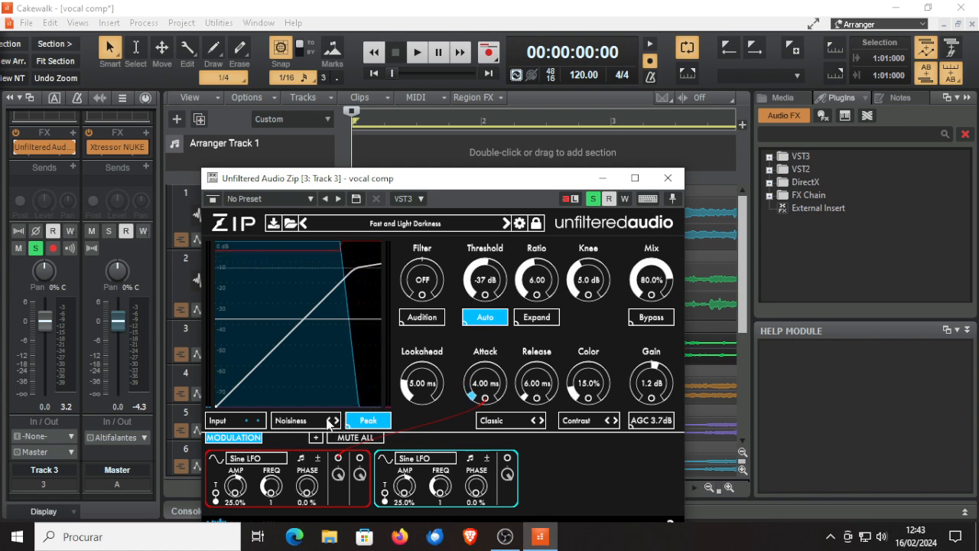
{"action": "left_click", "coordinate": [331, 420]}
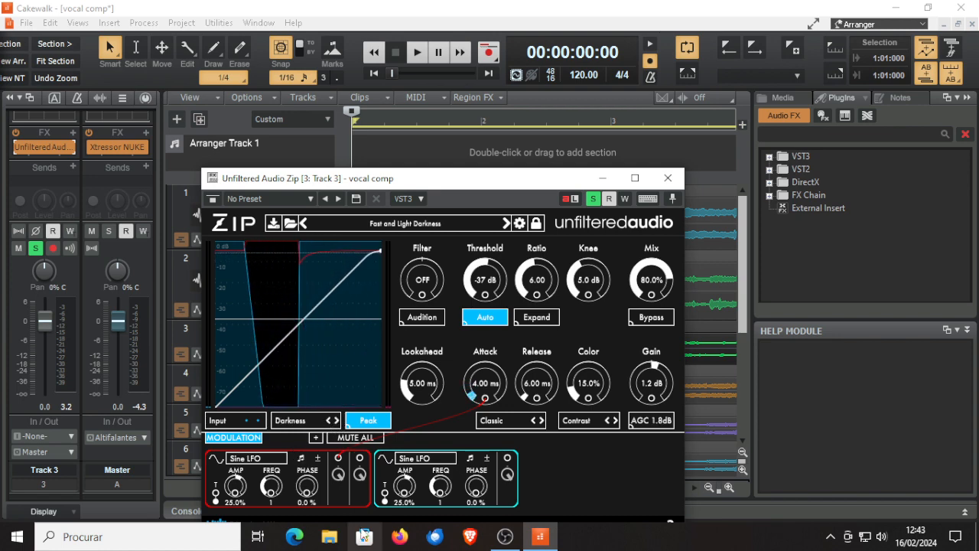
{"action": "left_click_drag", "start_coordinate": [360, 457], "coordinate": [538, 398]}
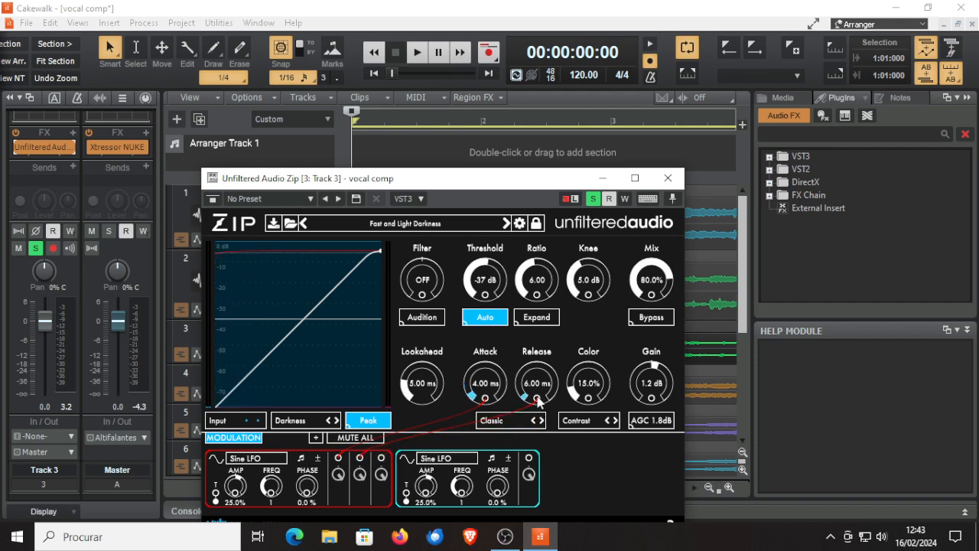
{"action": "left_click_drag", "start_coordinate": [382, 457], "coordinate": [485, 281]}
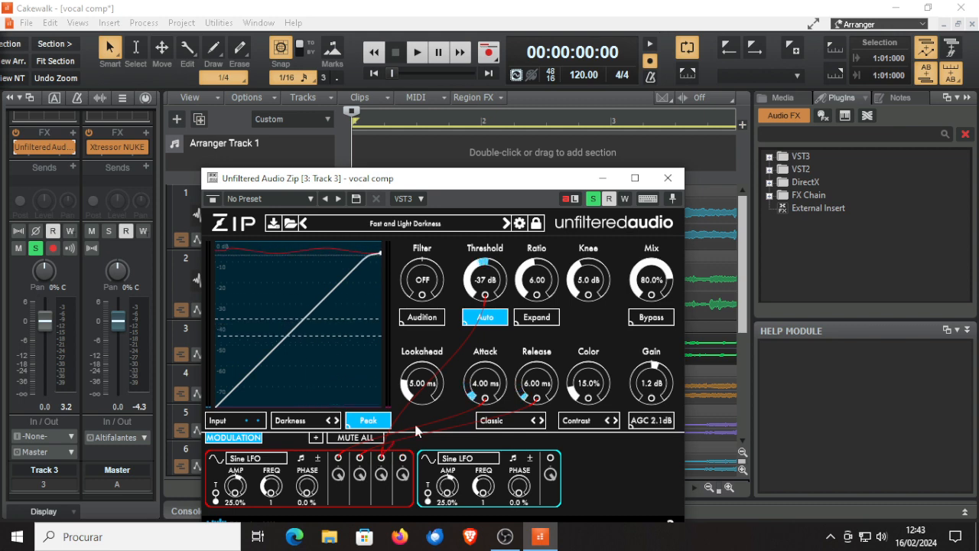
{"action": "left_click_drag", "start_coordinate": [415, 431], "coordinate": [537, 297]}
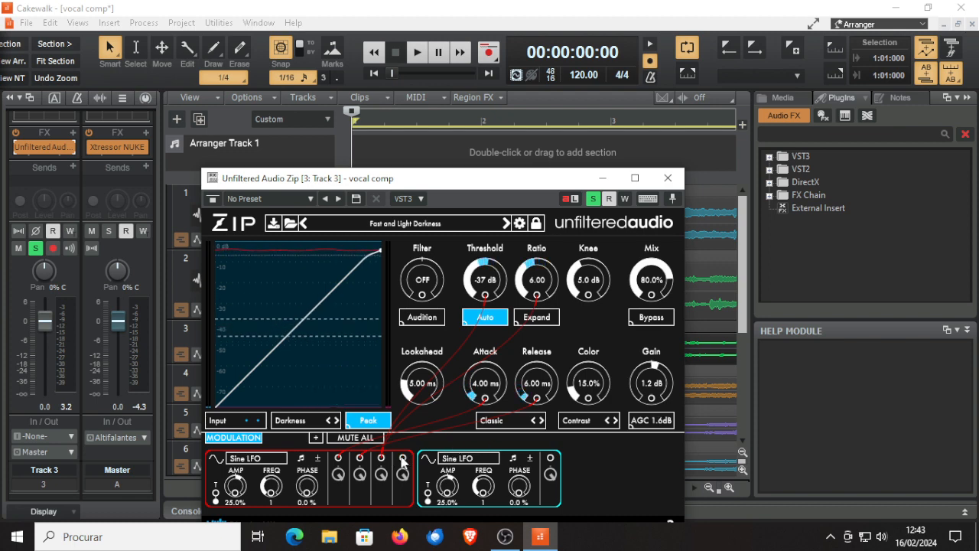
Patch the first LFO into the second modulator's trigger and make the second a Square LFO driving Knee and Color
{"action": "left_click_drag", "start_coordinate": [428, 491], "coordinate": [429, 492]}
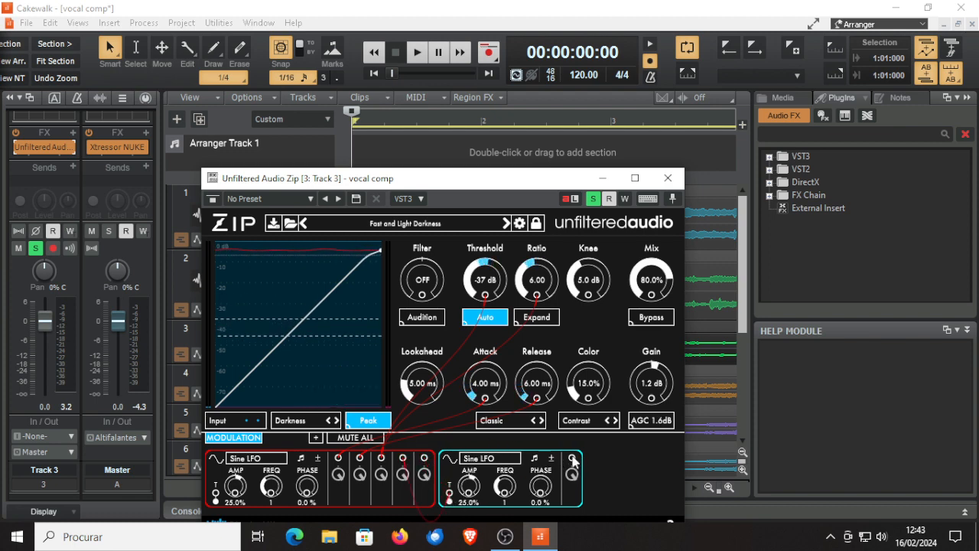
{"action": "left_click_drag", "start_coordinate": [574, 459], "coordinate": [589, 280]}
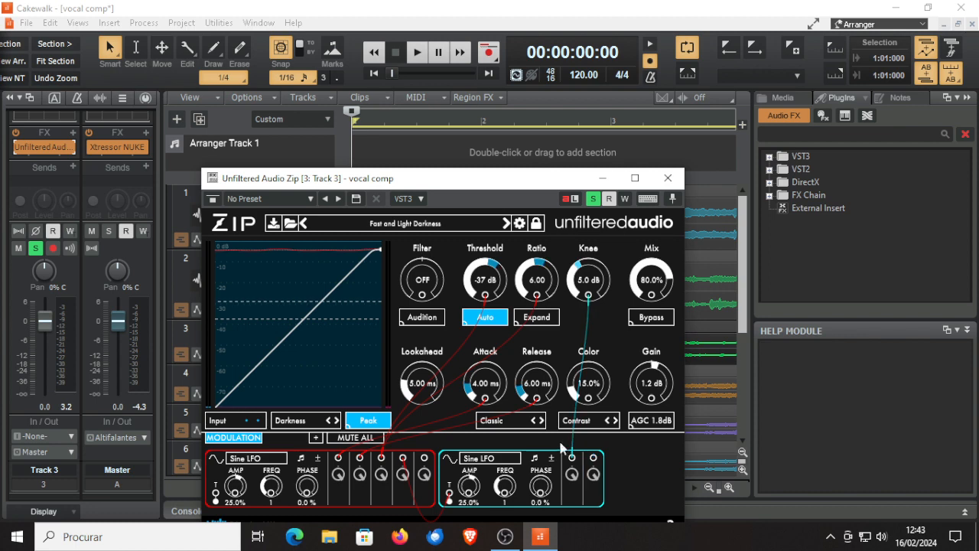
{"action": "left_click", "coordinate": [480, 462]}
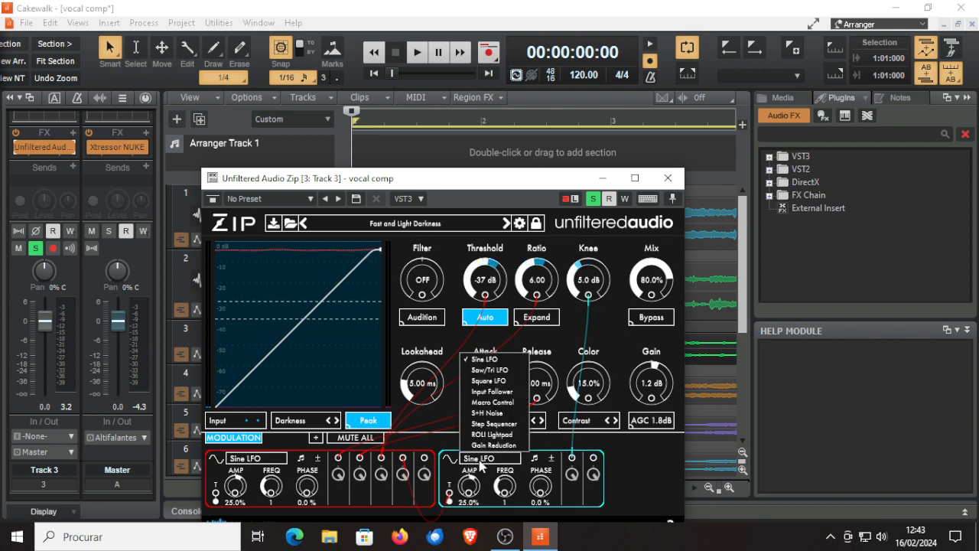
{"action": "left_click", "coordinate": [496, 375]}
{"action": "left_click_drag", "start_coordinate": [609, 457], "coordinate": [591, 396]}
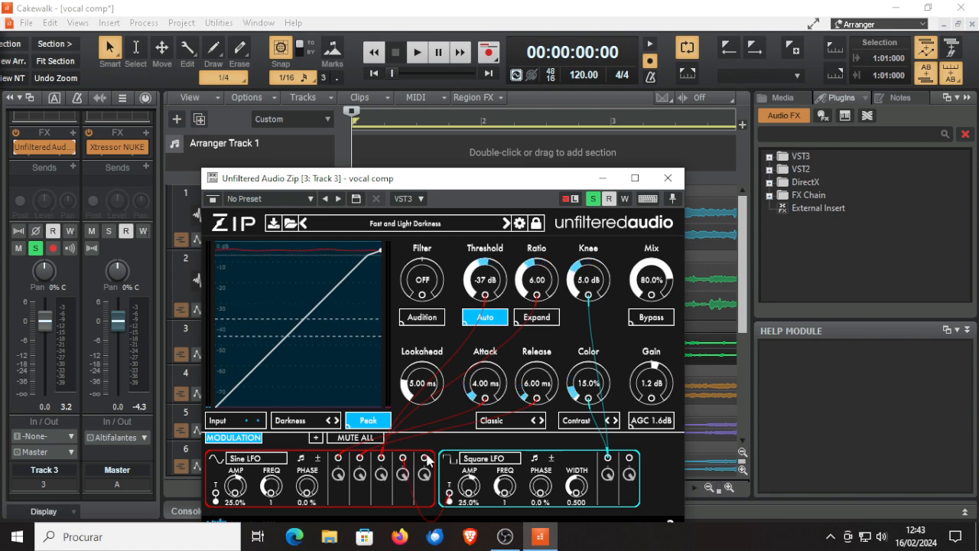
Patch the Sine LFO into the Square LFO's amp, and the Square LFO into the Sine's frequency, Mix and the third modulator's trigger
{"action": "left_click_drag", "start_coordinate": [427, 459], "coordinate": [469, 486]}
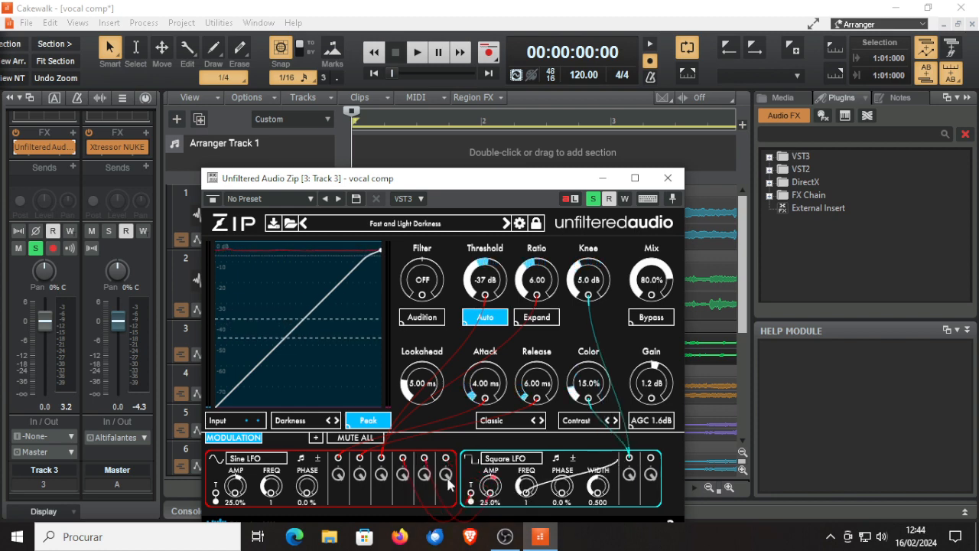
{"action": "left_click_drag", "start_coordinate": [273, 493], "coordinate": [650, 458]}
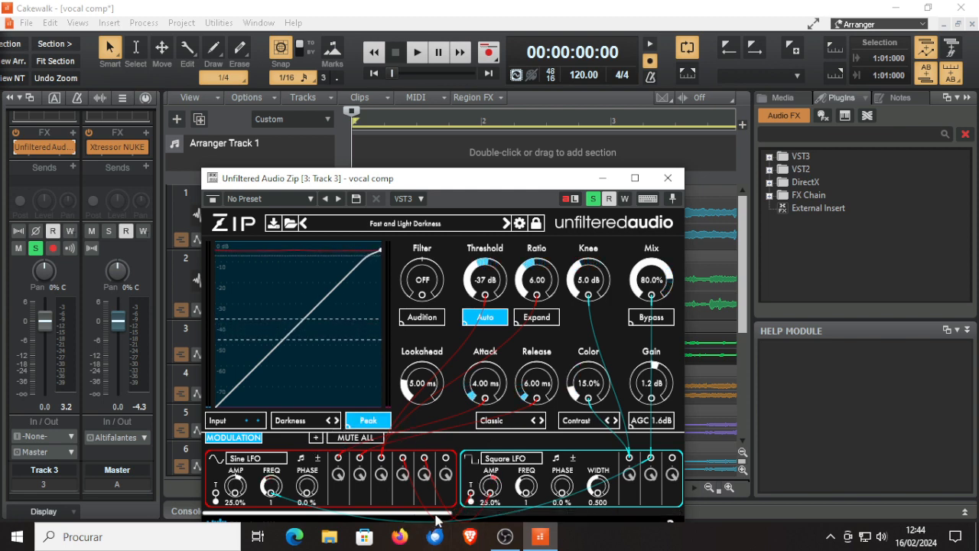
{"action": "left_click_drag", "start_coordinate": [436, 515], "coordinate": [663, 516]}
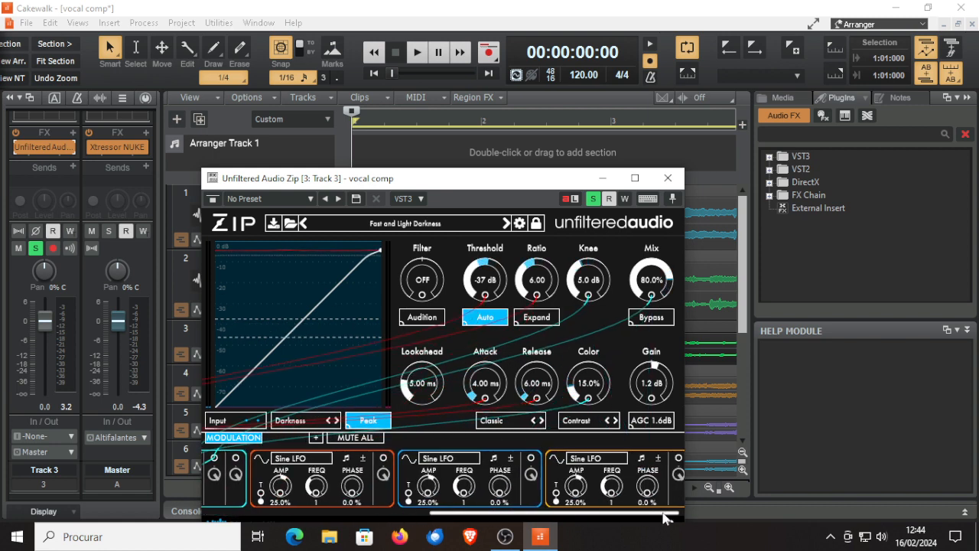
{"action": "left_click_drag", "start_coordinate": [236, 458], "coordinate": [261, 492]}
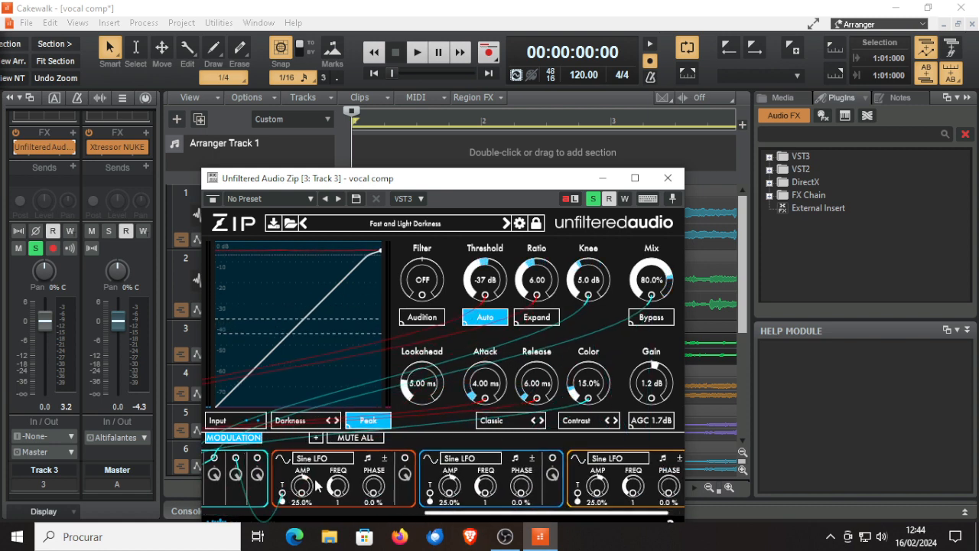
Change the third modulator to Input Follower, patch it into the fourth modulator's trigger and collapse it
{"action": "left_click", "coordinate": [318, 459]}
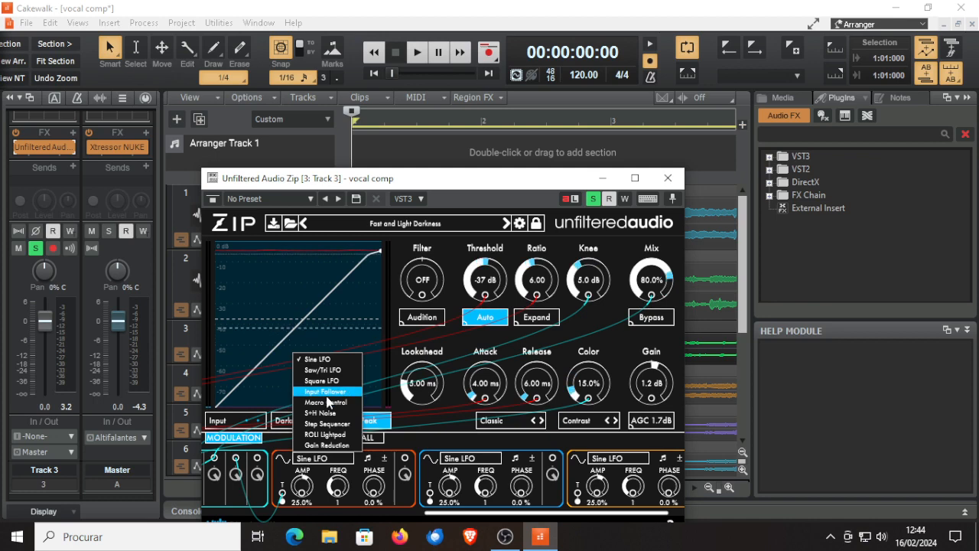
{"action": "left_click", "coordinate": [326, 392]}
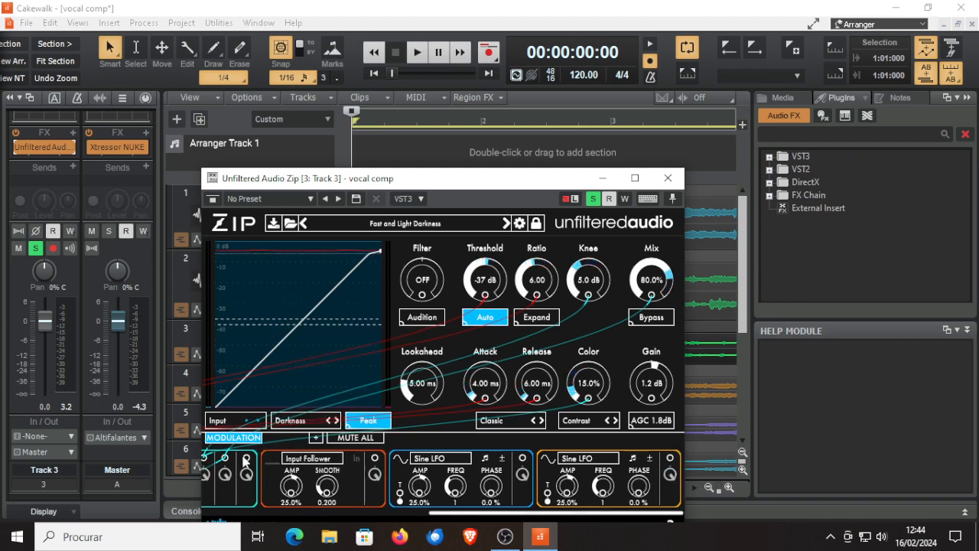
{"action": "left_click_drag", "start_coordinate": [246, 458], "coordinate": [376, 459]}
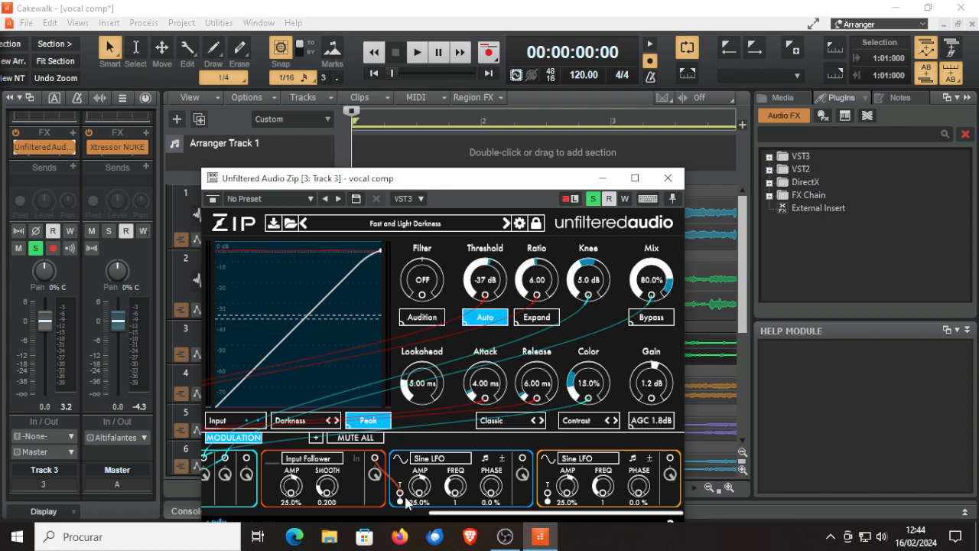
{"action": "left_click_drag", "start_coordinate": [406, 497], "coordinate": [400, 500]}
{"action": "left_click", "coordinate": [271, 462]}
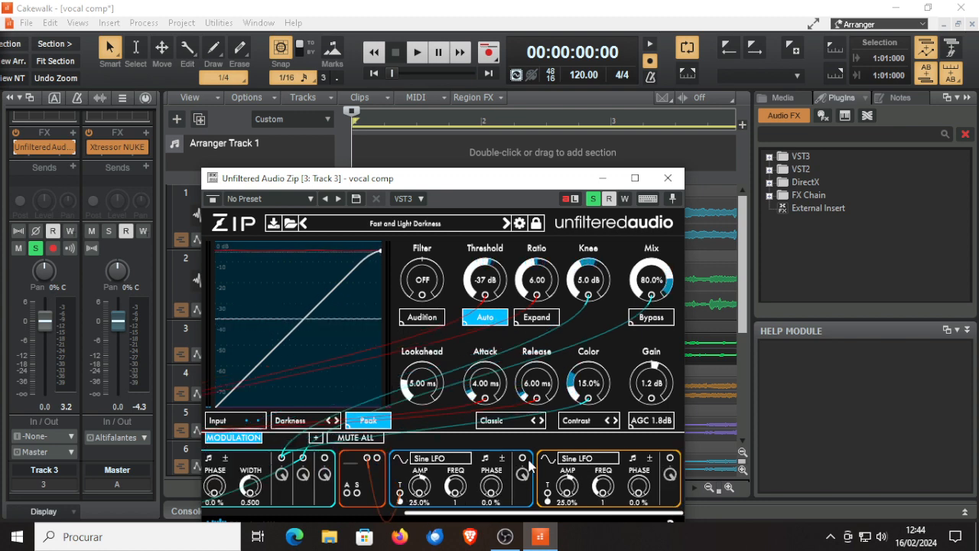
Patch the fourth modulator's Sine LFO into the fifth modulator's trigger and change the fifth modulator to Step Sequencer
{"action": "left_click_drag", "start_coordinate": [548, 495], "coordinate": [547, 494]}
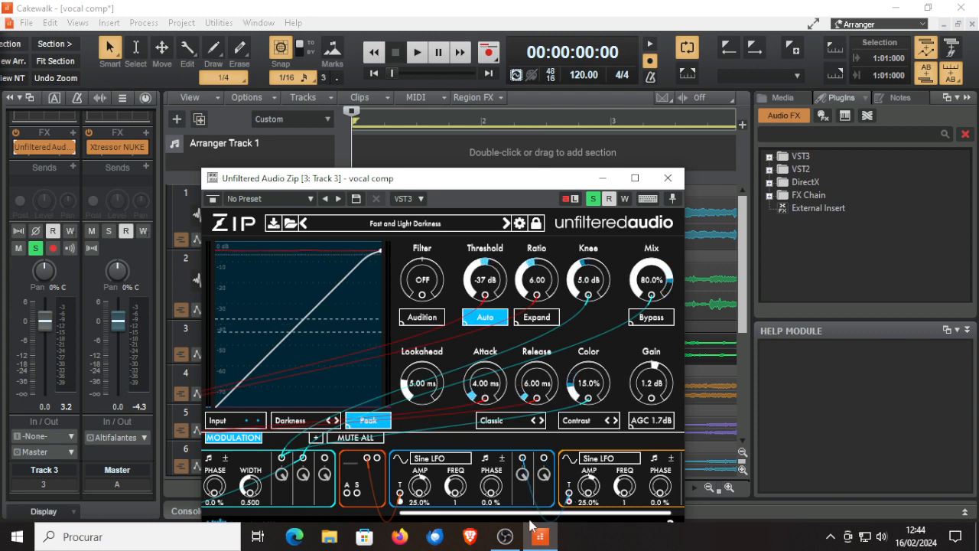
{"action": "left_click_drag", "start_coordinate": [453, 517], "coordinate": [468, 517]}
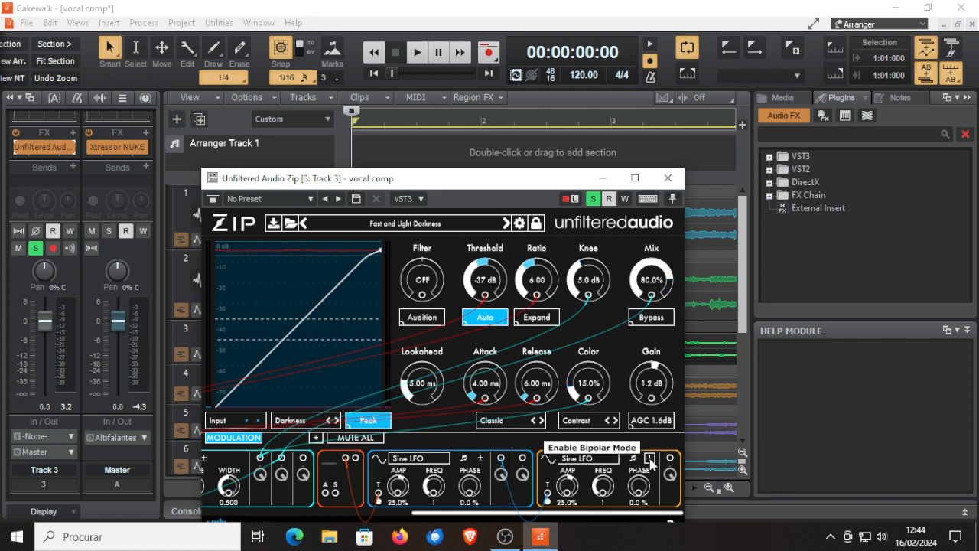
{"action": "left_click", "coordinate": [589, 459]}
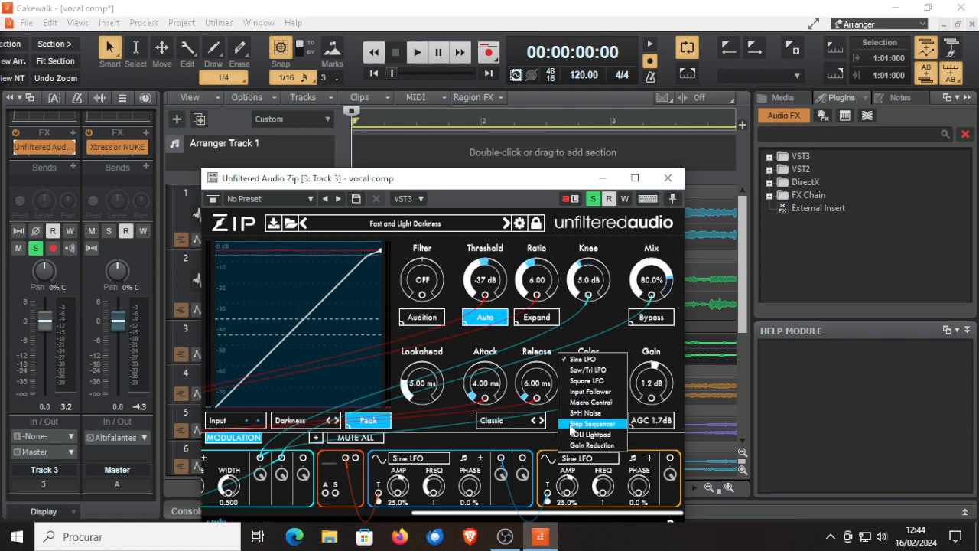
{"action": "left_click", "coordinate": [580, 433]}
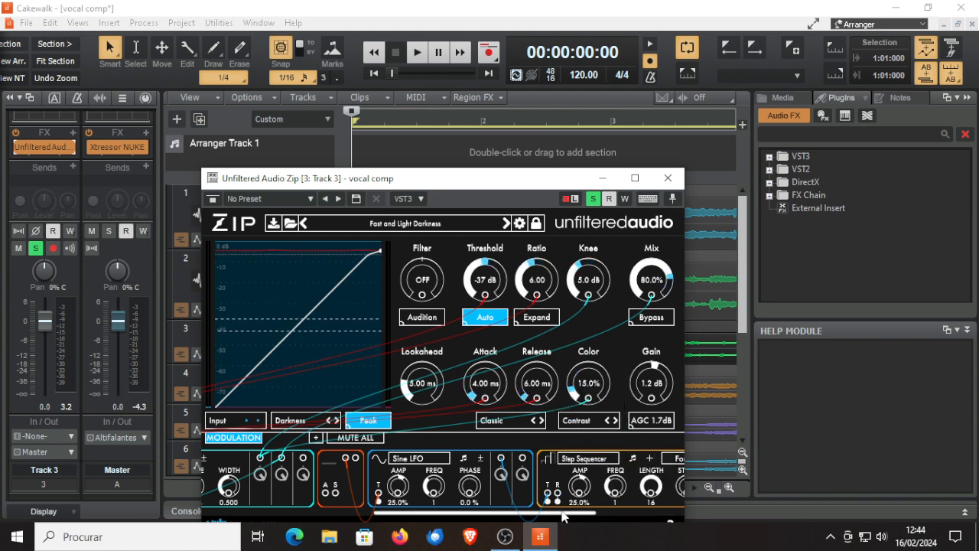
Draw a rising then falling pattern across the Step Sequencer's steps and patch the fourth modulator's Sine LFO into its R input
{"action": "left_click_drag", "start_coordinate": [568, 515], "coordinate": [662, 520]}
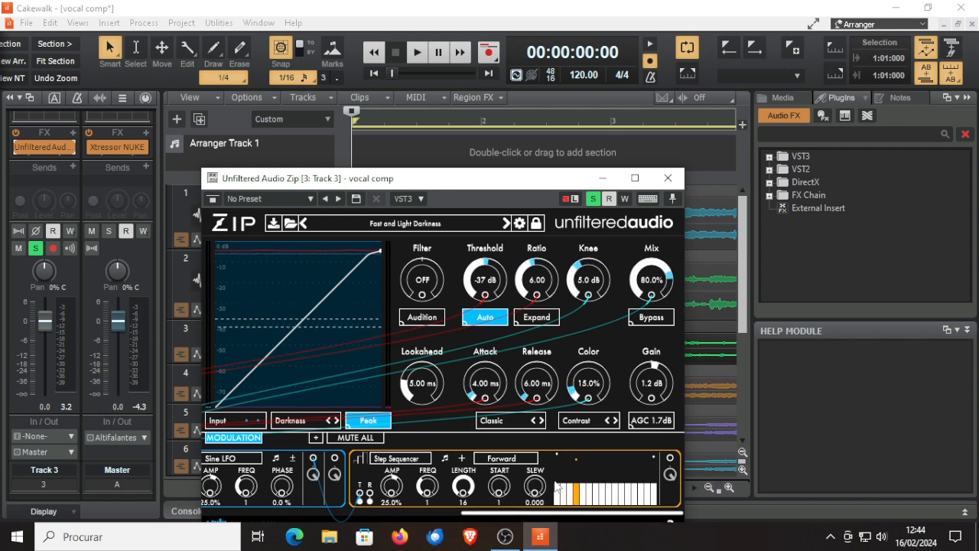
{"action": "mouse_move", "coordinate": [556, 489]}
{"action": "left_mouse_down"}
{"action": "mouse_move", "coordinate": [580, 464]}
{"action": "mouse_move", "coordinate": [605, 459]}
{"action": "mouse_move", "coordinate": [609, 489]}
{"action": "mouse_move", "coordinate": [656, 505]}
{"action": "left_mouse_up"}
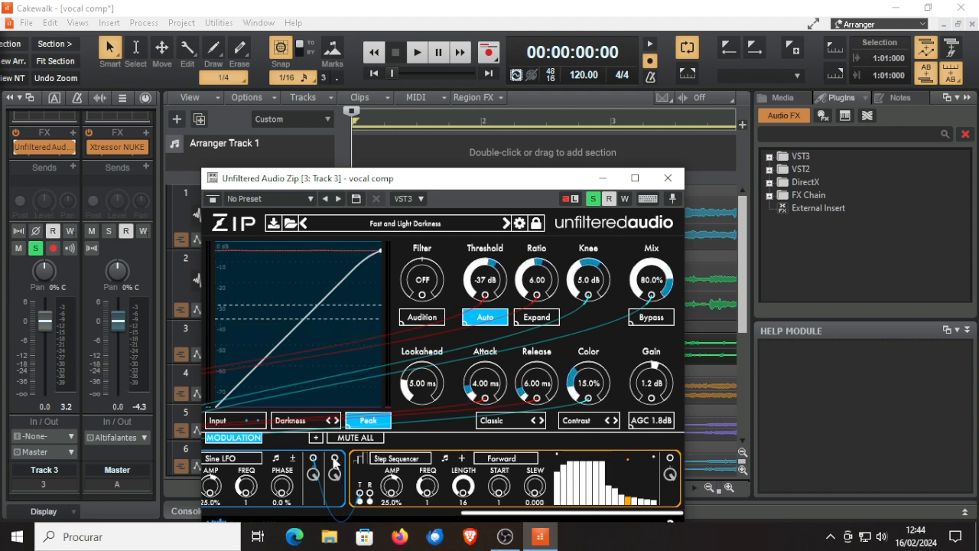
{"action": "left_click_drag", "start_coordinate": [350, 478], "coordinate": [369, 493]}
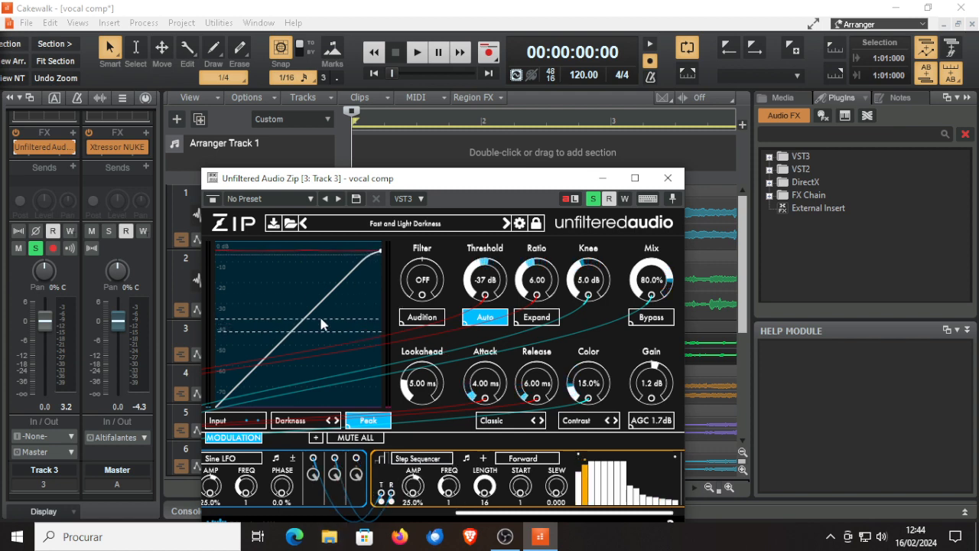
During playback, set the Step Sequencer's direction to Reverse and patch the fourth modulator's Sine LFO into its Start, Slew and Length
{"action": "left_click", "coordinate": [417, 52]}
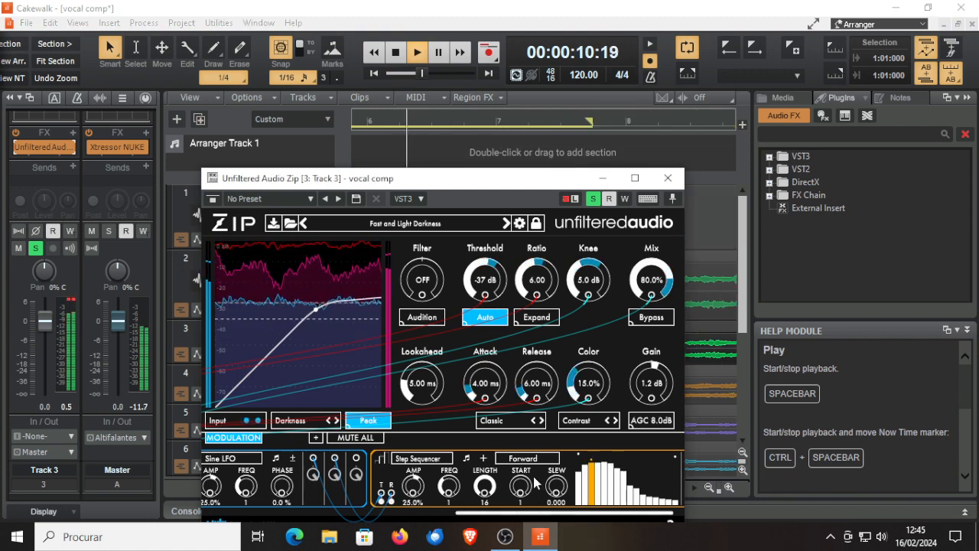
{"action": "left_click", "coordinate": [511, 458]}
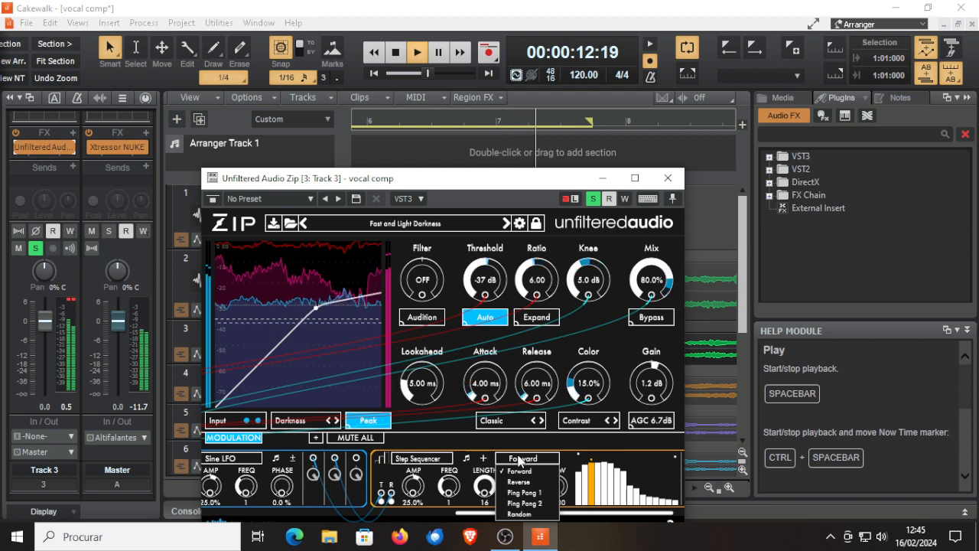
{"action": "left_click", "coordinate": [518, 482]}
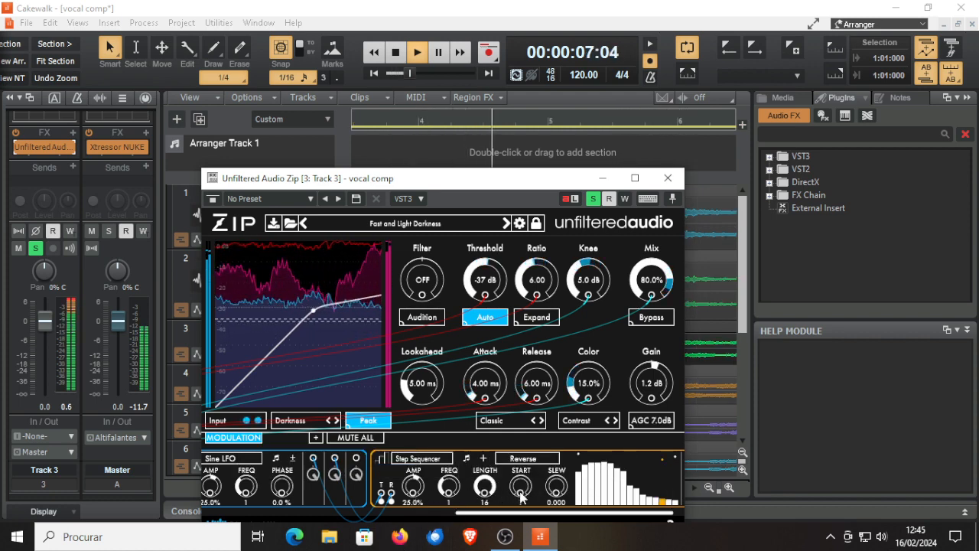
{"action": "left_click_drag", "start_coordinate": [516, 493], "coordinate": [334, 474]}
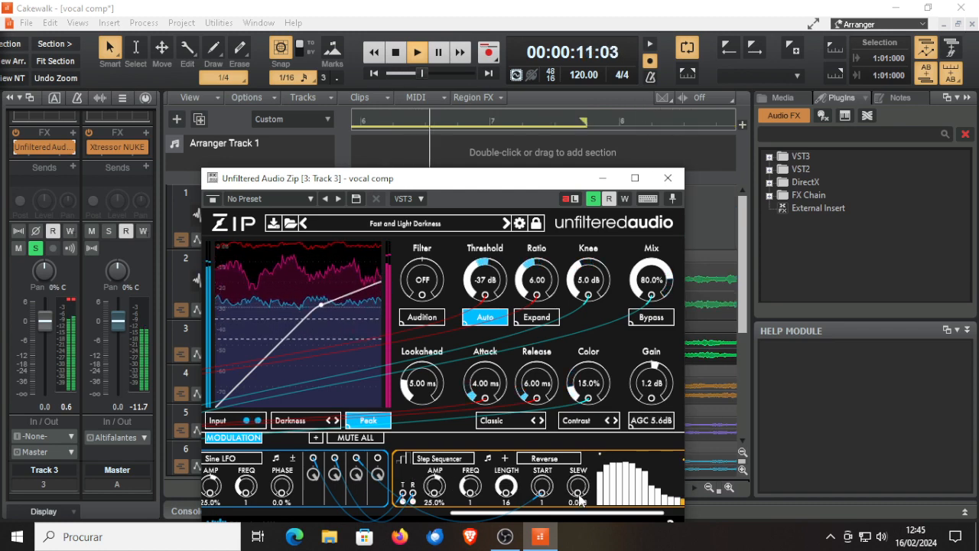
{"action": "left_click_drag", "start_coordinate": [578, 494], "coordinate": [378, 458]}
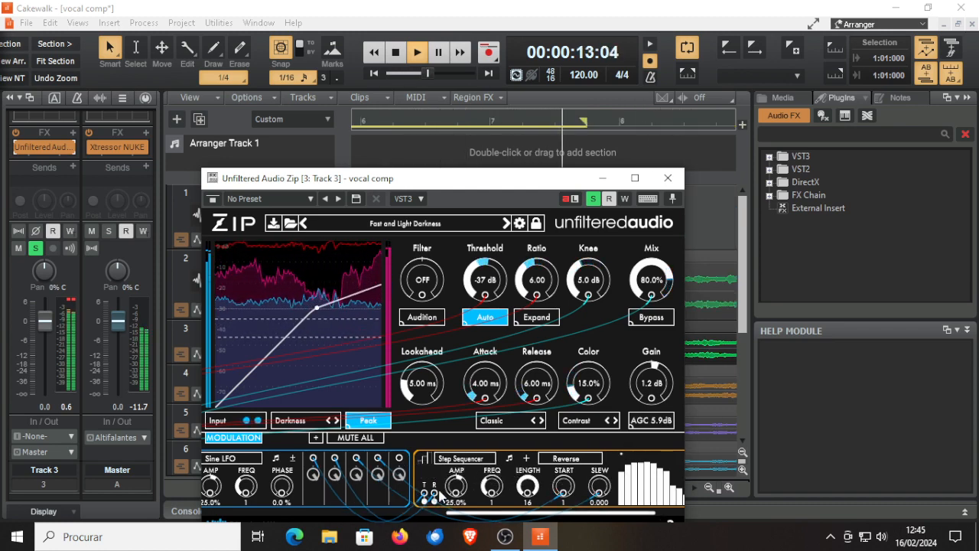
{"action": "left_click_drag", "start_coordinate": [527, 493], "coordinate": [403, 461]}
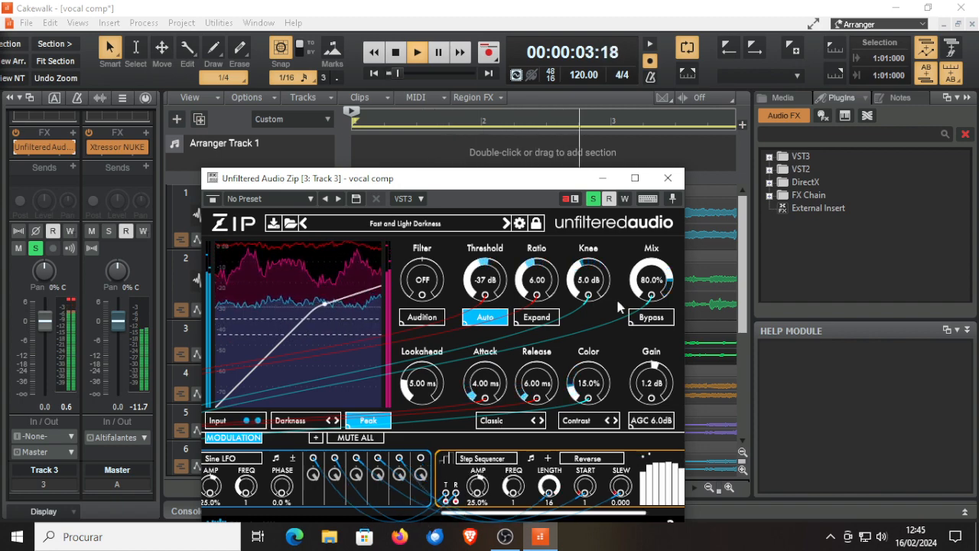
Patch the first modulator's Sine LFO into Zip's Bypass control
{"action": "left_click", "coordinate": [634, 177]}
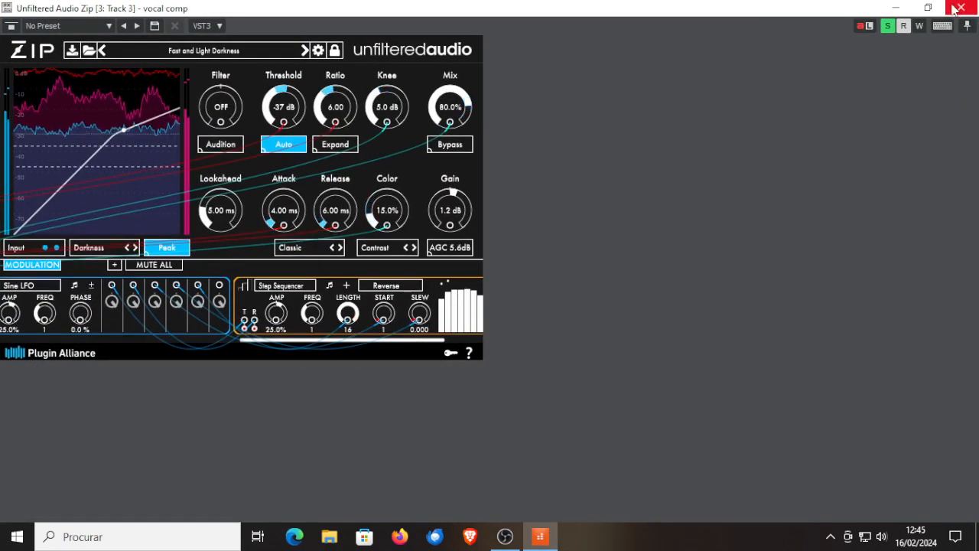
{"action": "left_click", "coordinate": [927, 7]}
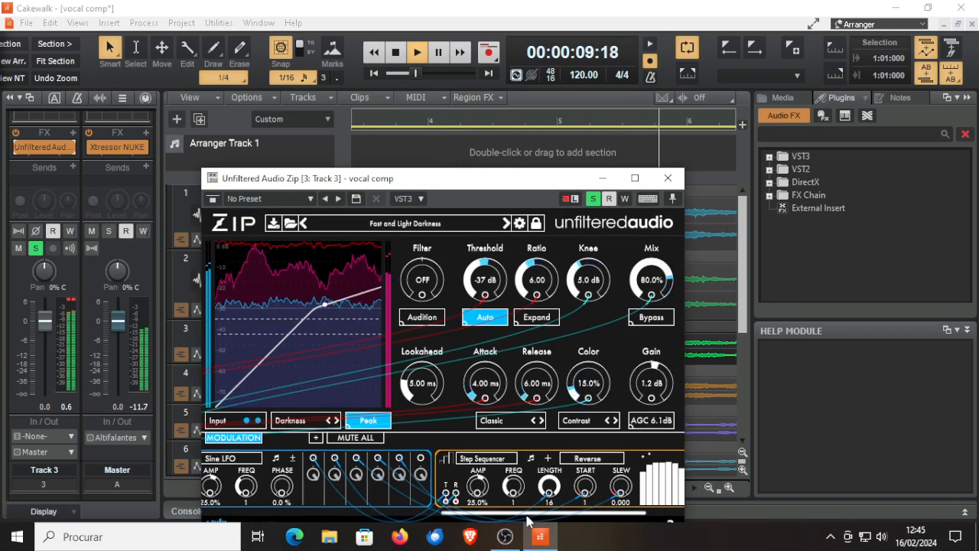
{"action": "left_click_drag", "start_coordinate": [493, 511], "coordinate": [281, 518]}
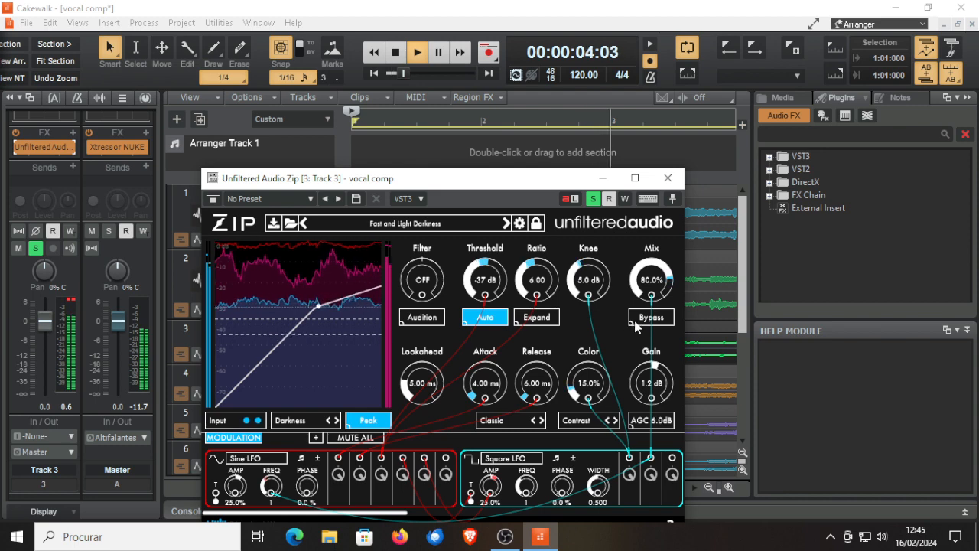
{"action": "left_click_drag", "start_coordinate": [629, 323], "coordinate": [448, 458]}
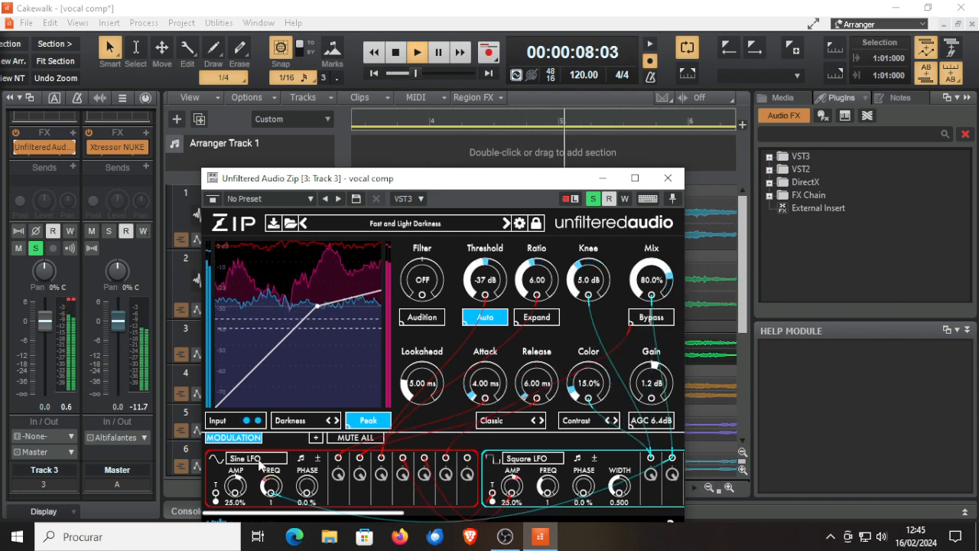
Cycle Zip's detection mode through Noisiness to Amplitude, close the plugin and stop playback
{"action": "left_click", "coordinate": [336, 421]}
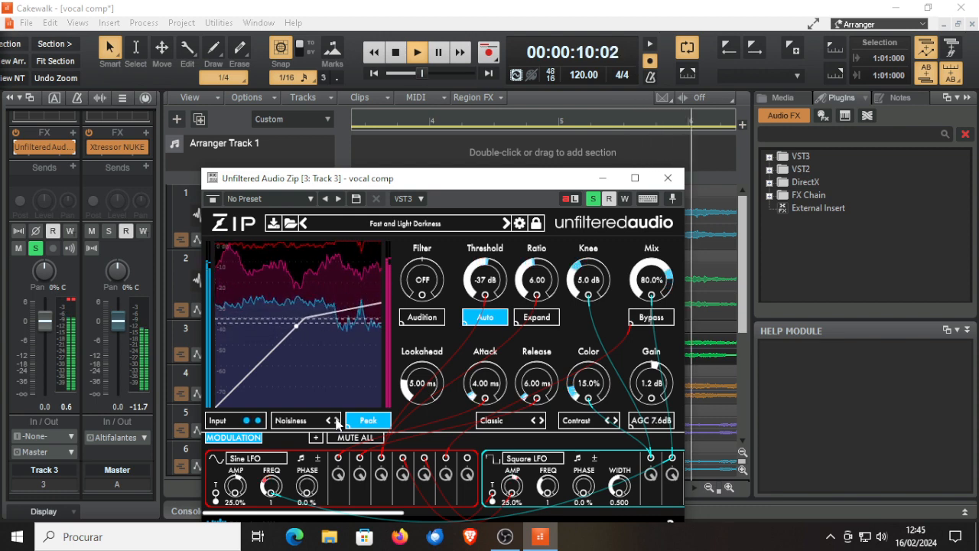
{"action": "left_click", "coordinate": [336, 421]}
{"action": "left_click", "coordinate": [337, 420]}
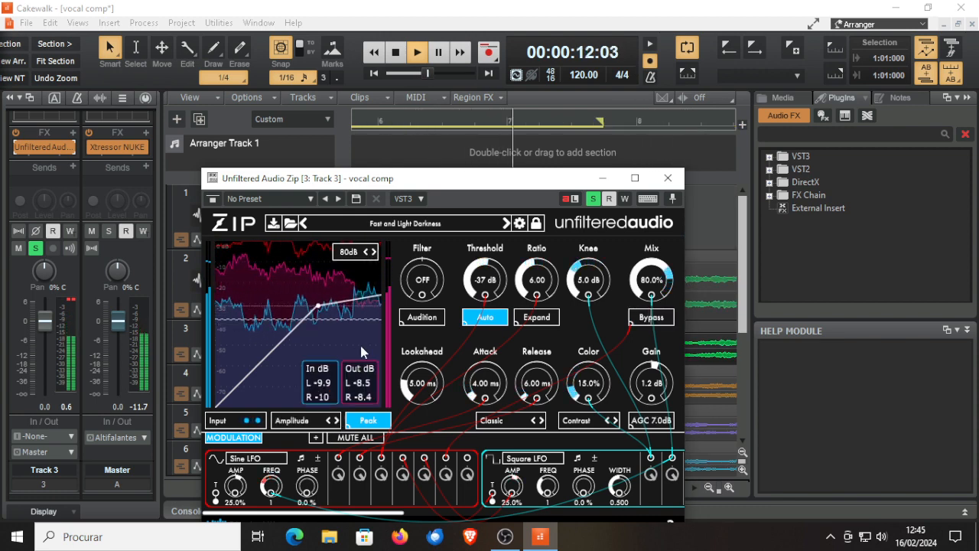
{"action": "left_click", "coordinate": [667, 178]}
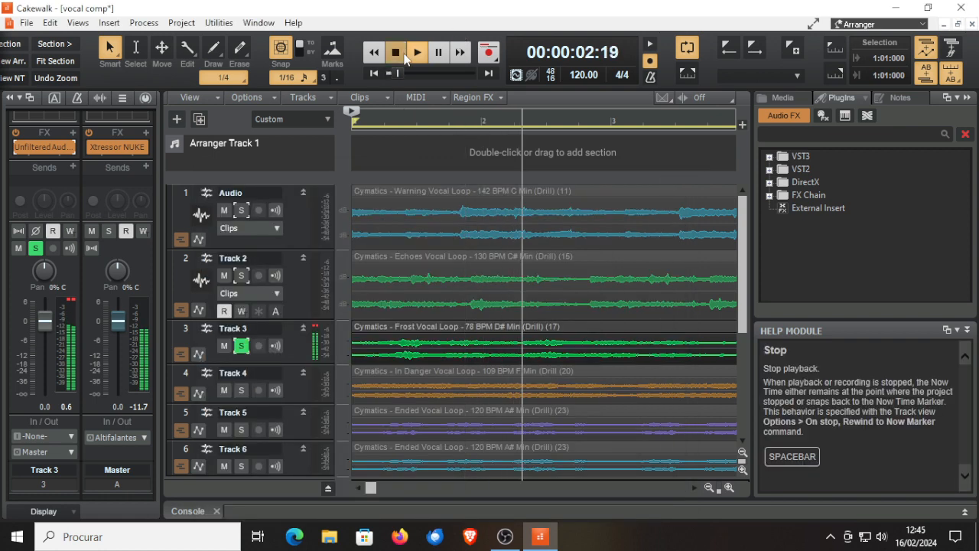
{"action": "left_click", "coordinate": [395, 52]}
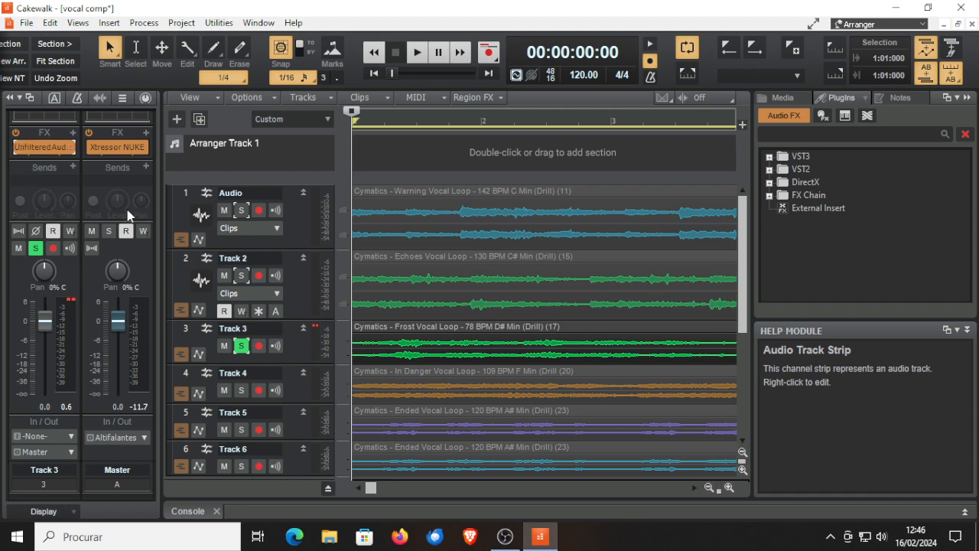
Unsolo Track 3, solo Track 4 and open its Pulsar Smasher plugin
{"action": "left_click", "coordinate": [242, 346]}
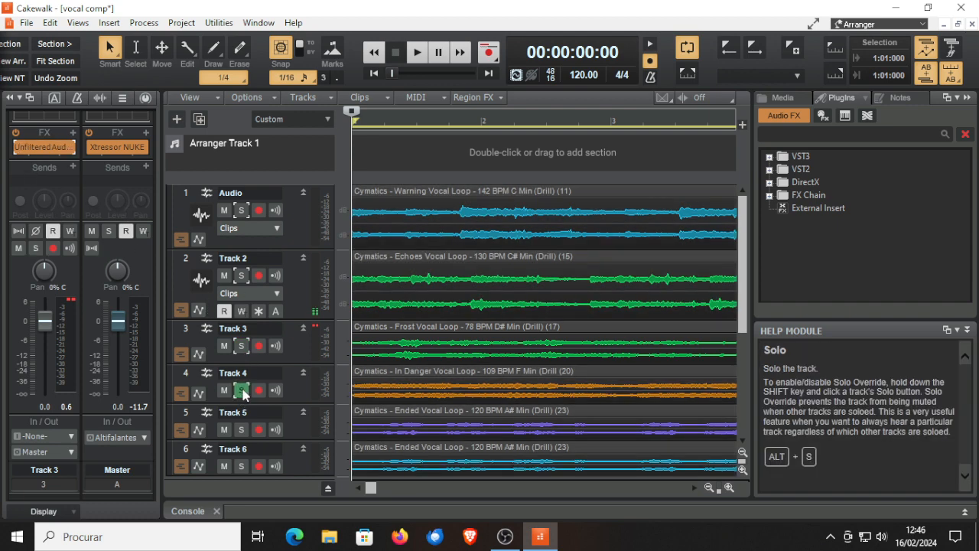
{"action": "left_click", "coordinate": [40, 479]}
{"action": "left_click", "coordinate": [61, 273]}
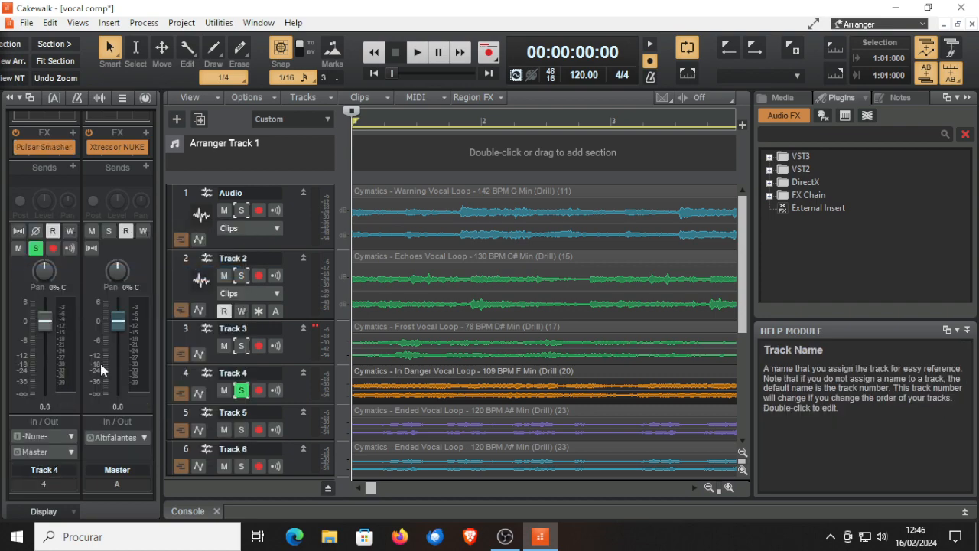
{"action": "left_click", "coordinate": [43, 143]}
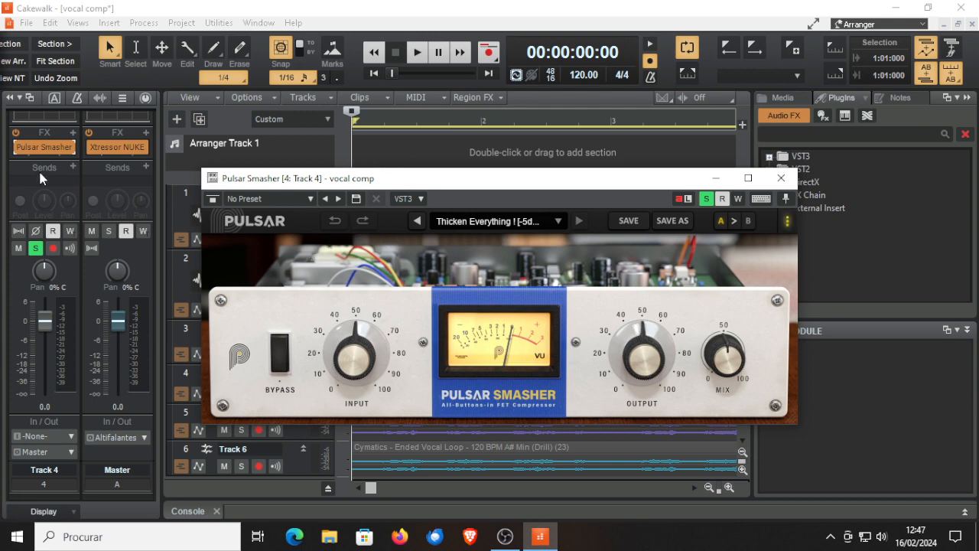
Play Track 4 with its FX rack bypassed, move the Smasher window down and re-enable the rack to compare
{"action": "left_click", "coordinate": [15, 132]}
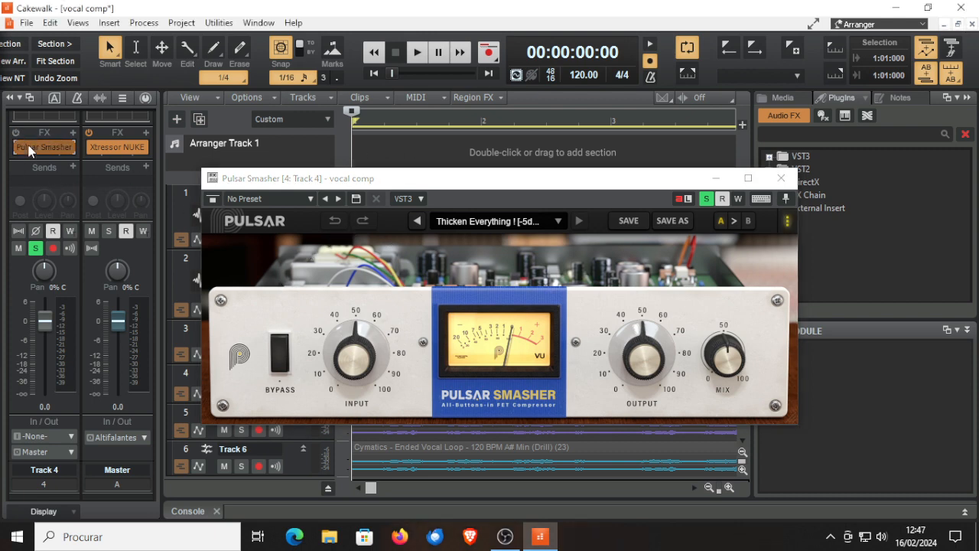
{"action": "left_click", "coordinate": [416, 52]}
{"action": "left_click_drag", "start_coordinate": [464, 180], "coordinate": [460, 245]}
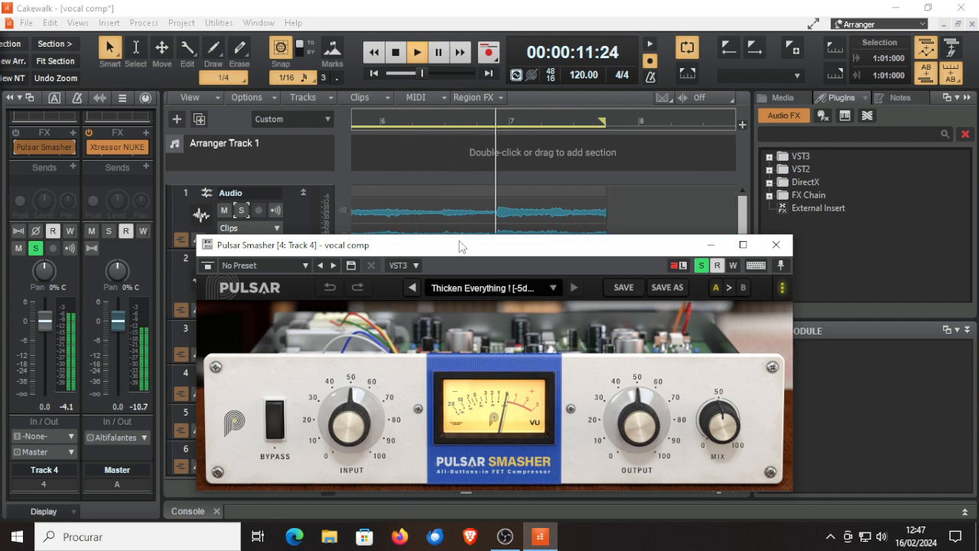
{"action": "left_click", "coordinate": [15, 133]}
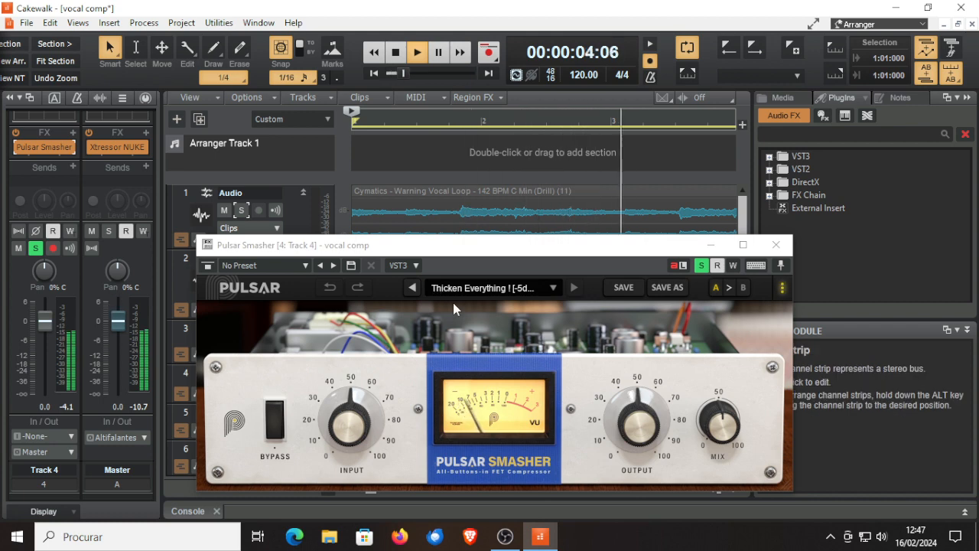
View Smasher's options, audition the Parallel Squash [-6dB] preset and return to Thicken Everything ! [-5dB]
{"action": "left_click", "coordinate": [782, 287]}
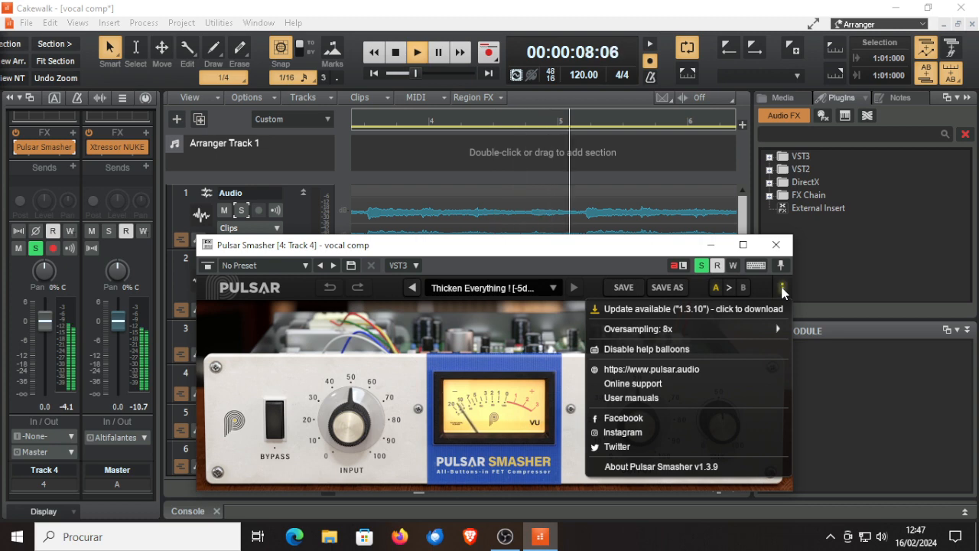
{"action": "left_click", "coordinate": [782, 287]}
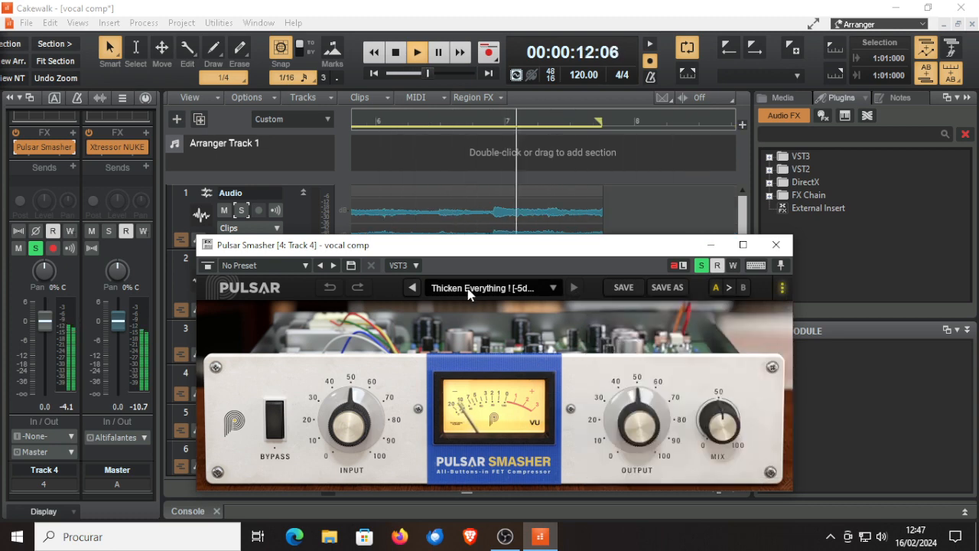
{"action": "left_click", "coordinate": [413, 288]}
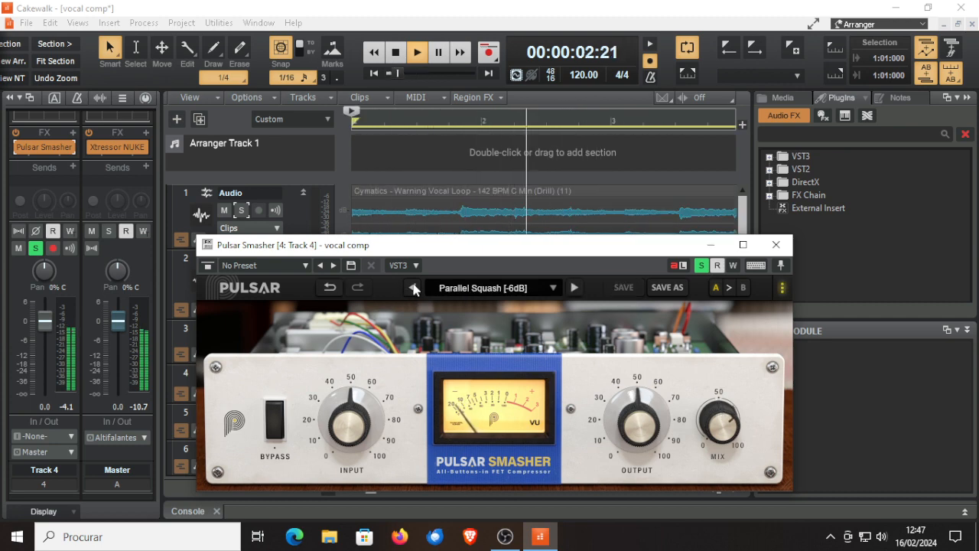
{"action": "left_click", "coordinate": [574, 288]}
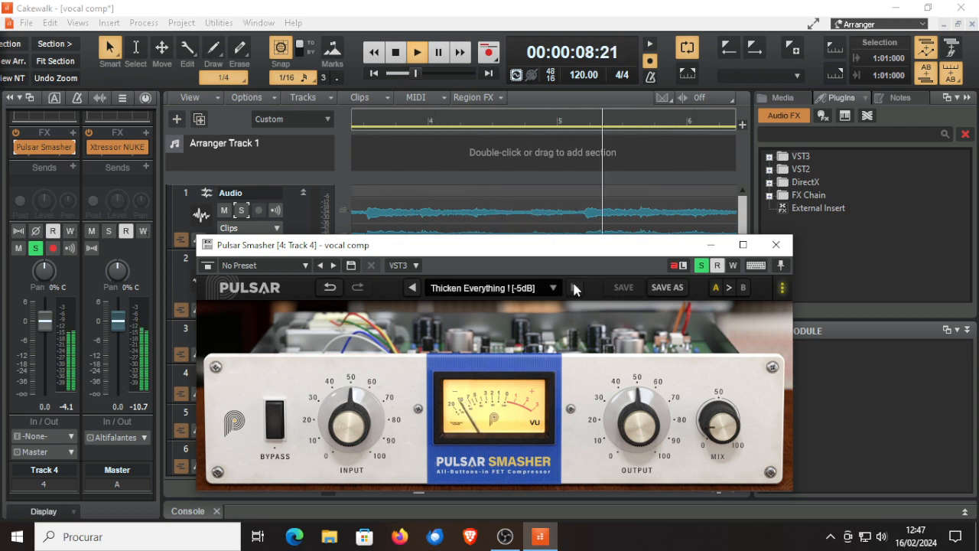
Set Smasher's Mix to about 50 and compare the sound with host bypass on and off, ending with the plugin closed and playback stopped
{"action": "left_click_drag", "start_coordinate": [724, 438], "coordinate": [729, 392]}
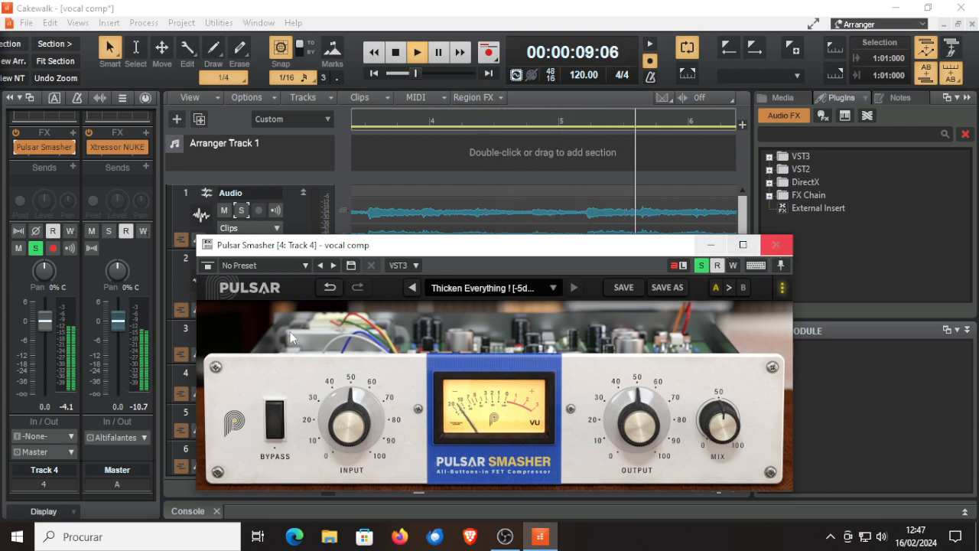
{"action": "left_click", "coordinate": [211, 266]}
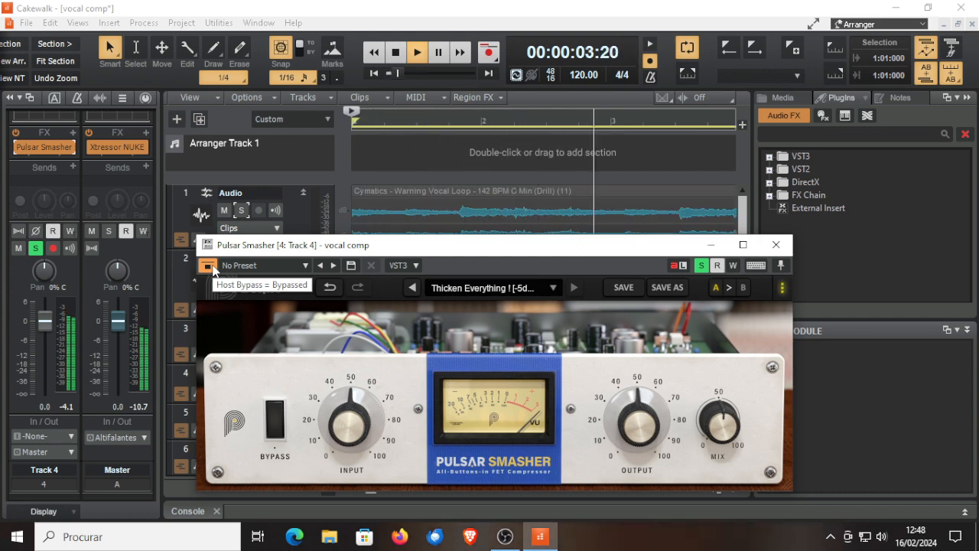
{"action": "left_click", "coordinate": [213, 268]}
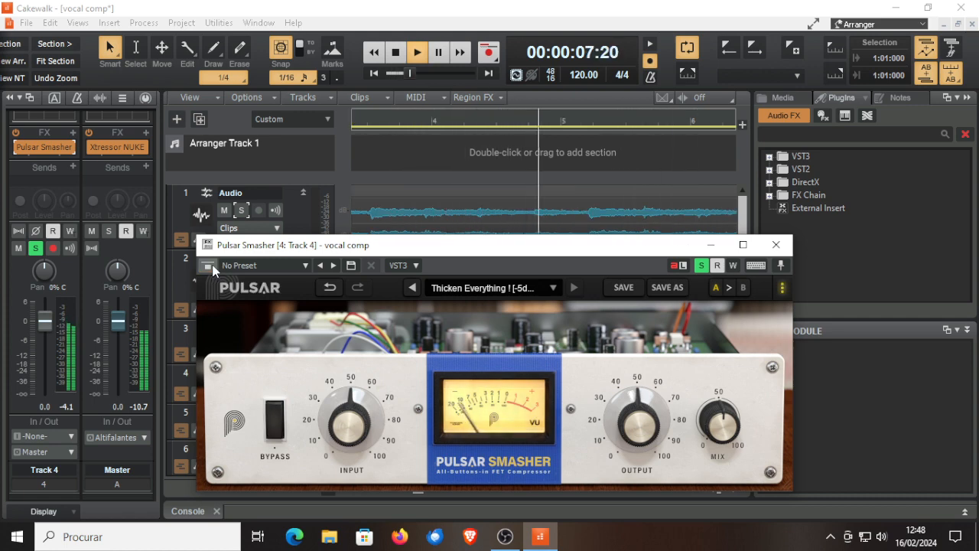
{"action": "left_click", "coordinate": [776, 244]}
{"action": "left_click", "coordinate": [395, 54]}
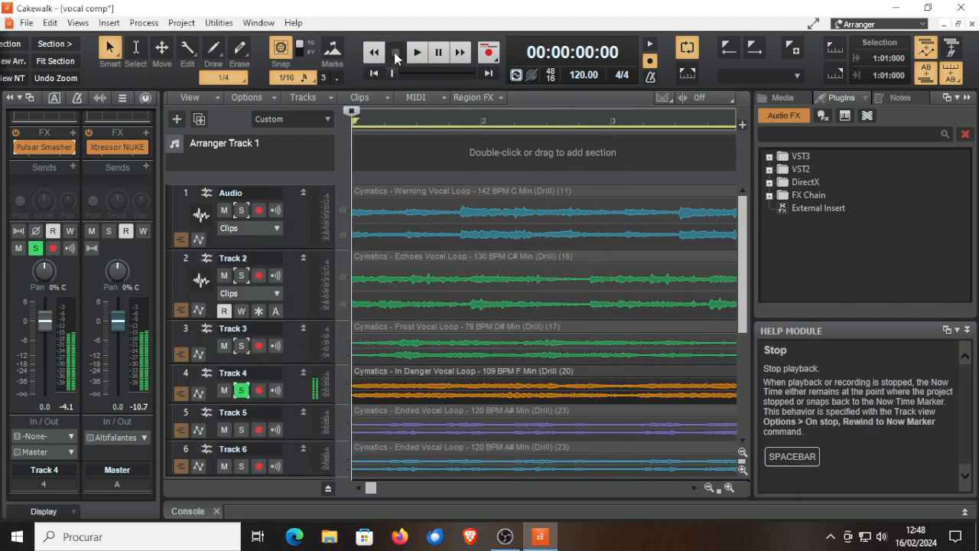
Reopen Track 4's Pulsar Smasher, compare playback with host bypass on and off, and finish with the plugin closed and playback stopped
{"action": "double_click", "coordinate": [49, 149]}
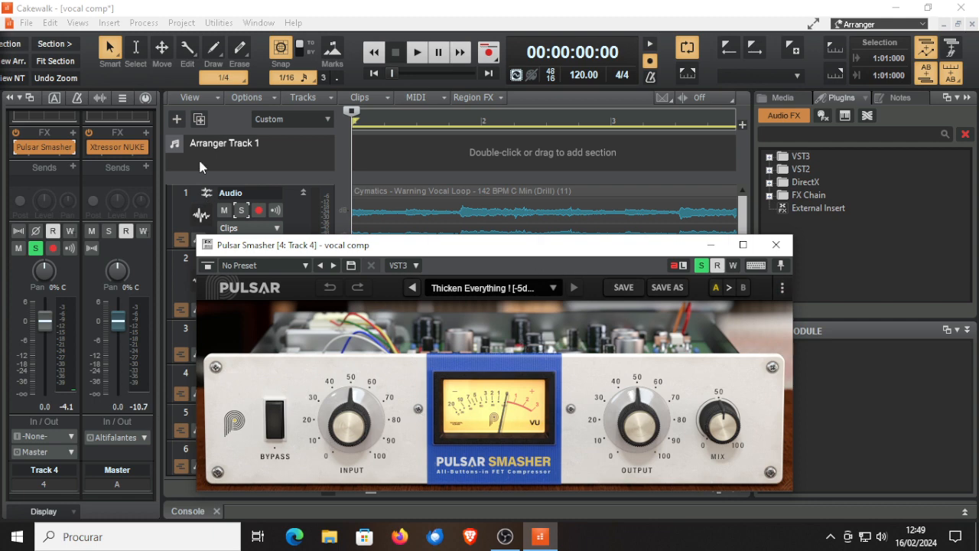
{"action": "left_click", "coordinate": [417, 53]}
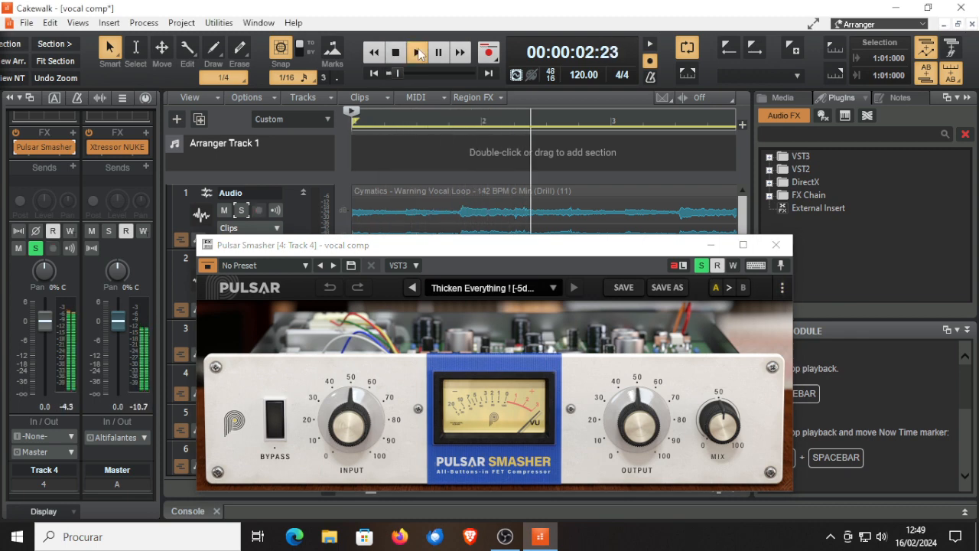
{"action": "left_click", "coordinate": [208, 265]}
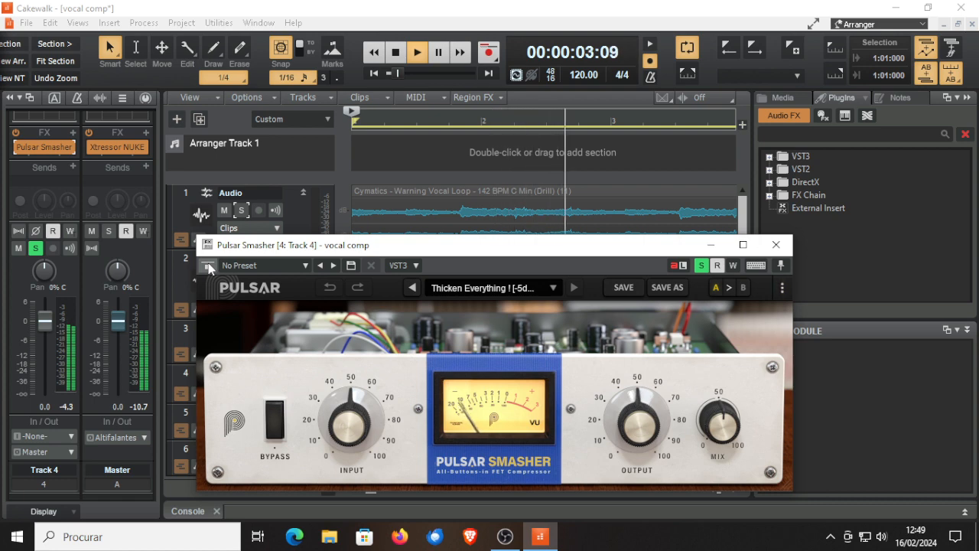
{"action": "left_click", "coordinate": [207, 265]}
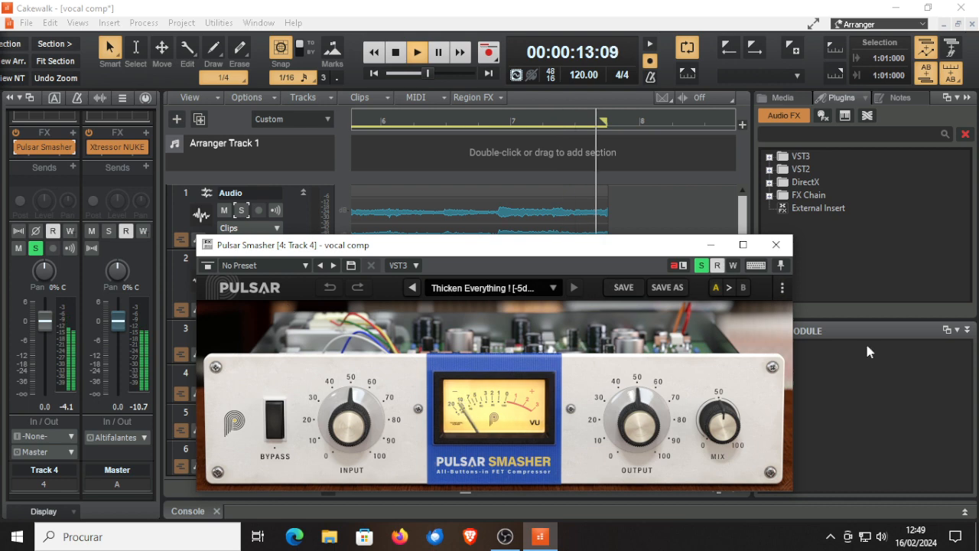
{"action": "left_click", "coordinate": [775, 245]}
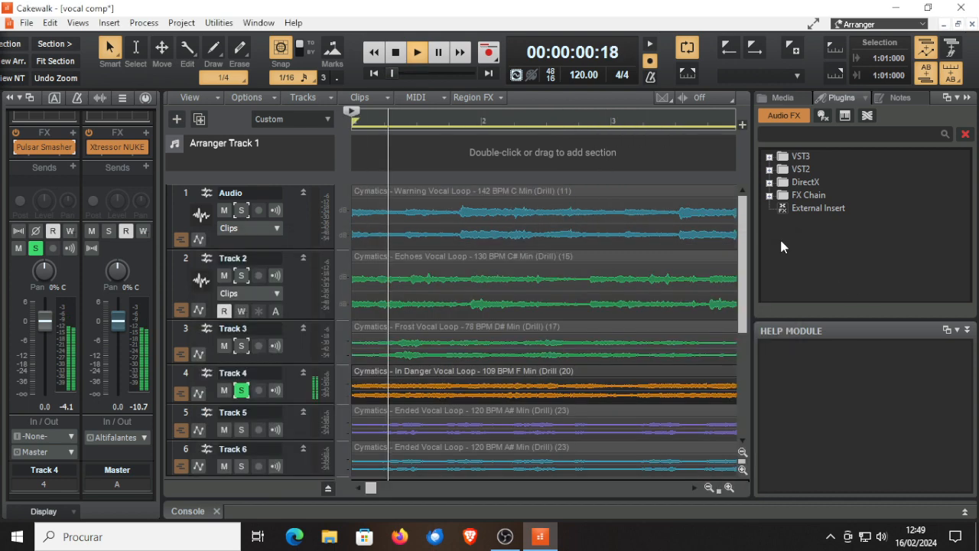
{"action": "left_click", "coordinate": [398, 53]}
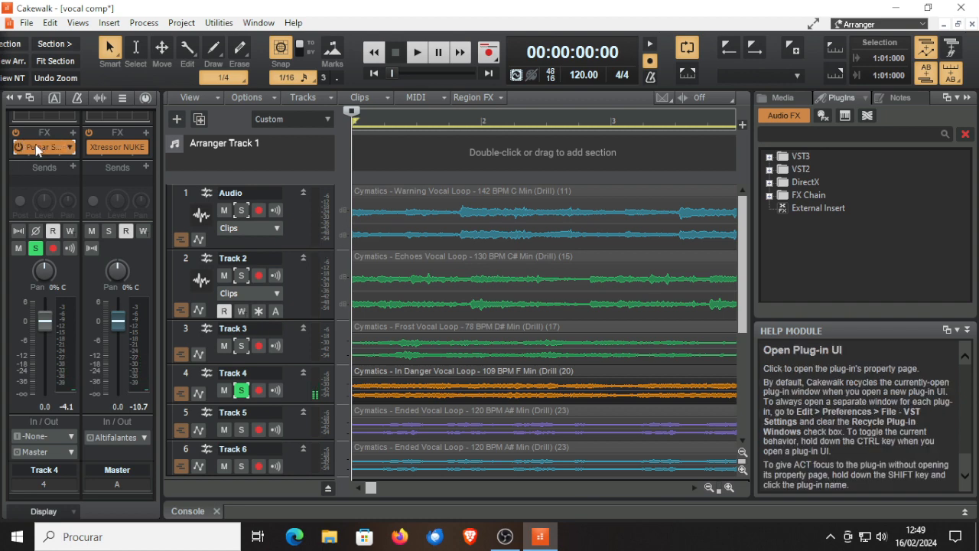
Open Pulsar Smasher again to examine its gain reduction meter and Input control, and close the plugin
{"action": "left_click", "coordinate": [44, 147]}
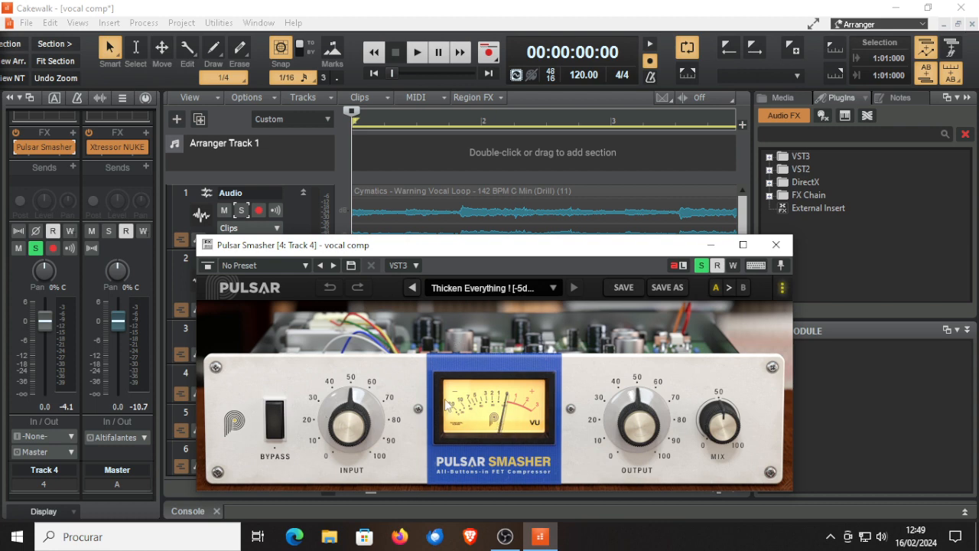
{"action": "mouse_move", "coordinate": [446, 404]}
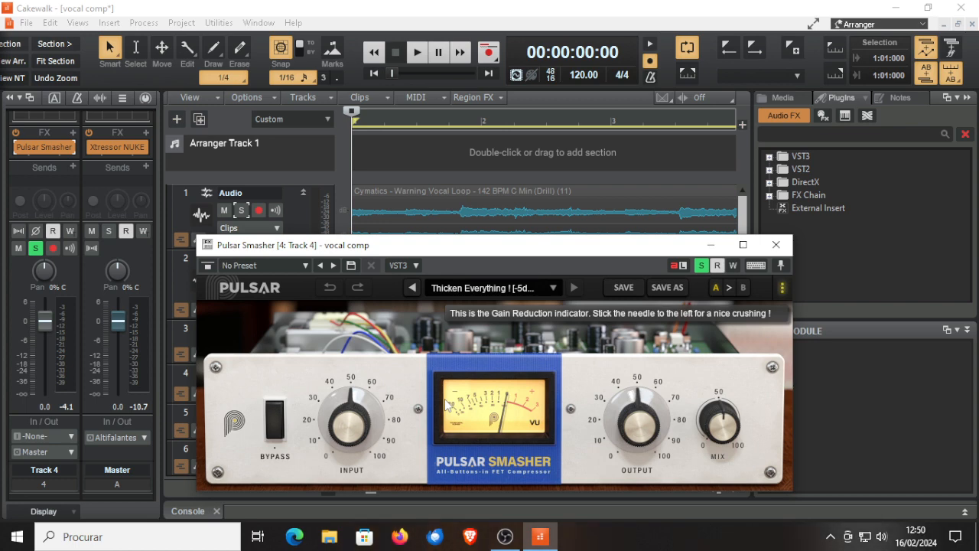
{"action": "mouse_move", "coordinate": [353, 419]}
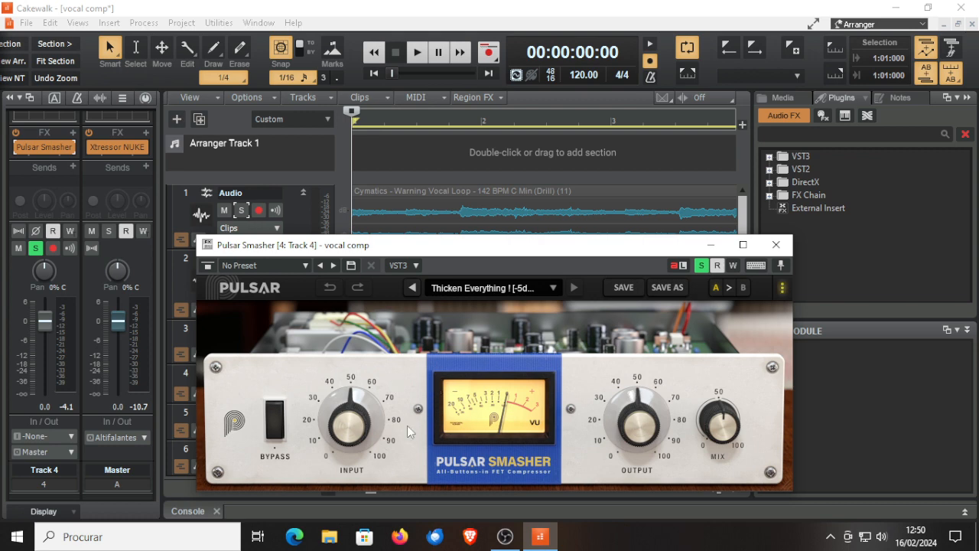
{"action": "mouse_move", "coordinate": [458, 423]}
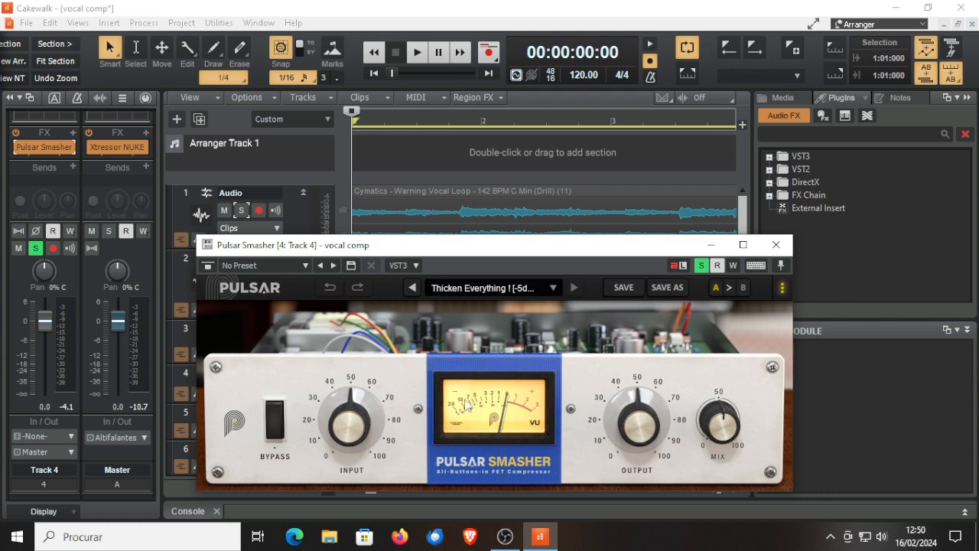
{"action": "left_click", "coordinate": [778, 246]}
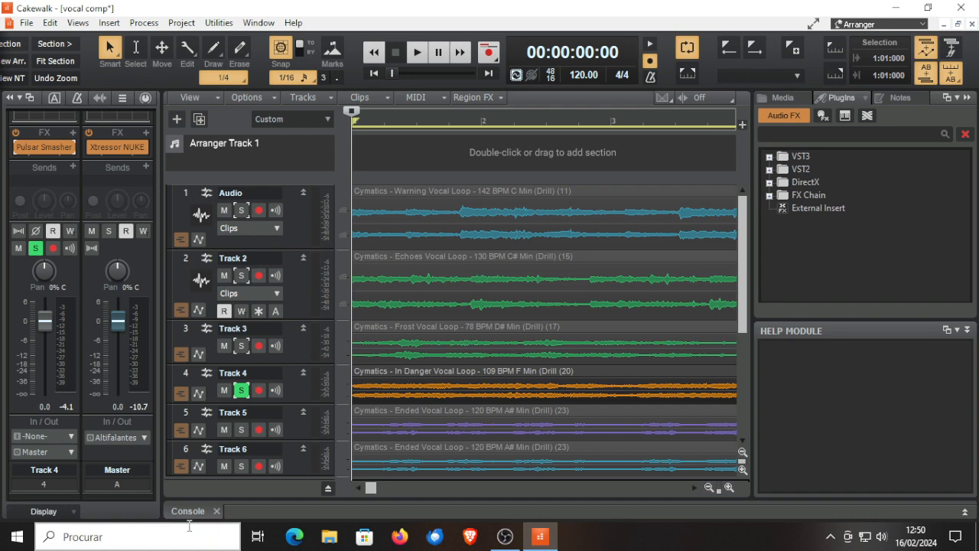
Show Track 5 in the inspector, open its TDR Molotok plugin and move the window clear of the track's FX rack
{"action": "left_click", "coordinate": [38, 469]}
{"action": "left_click", "coordinate": [42, 286]}
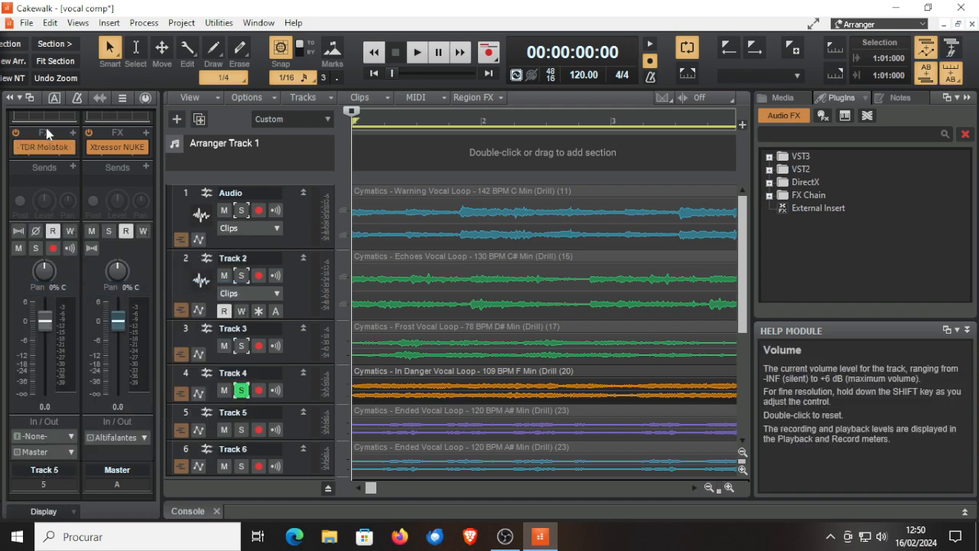
{"action": "double_click", "coordinate": [36, 147]}
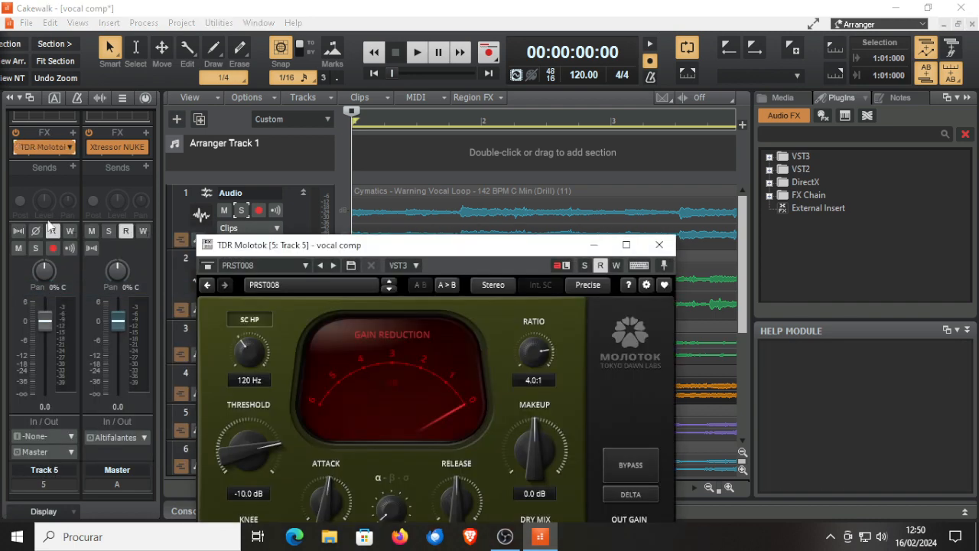
{"action": "left_click_drag", "start_coordinate": [453, 246], "coordinate": [458, 163]}
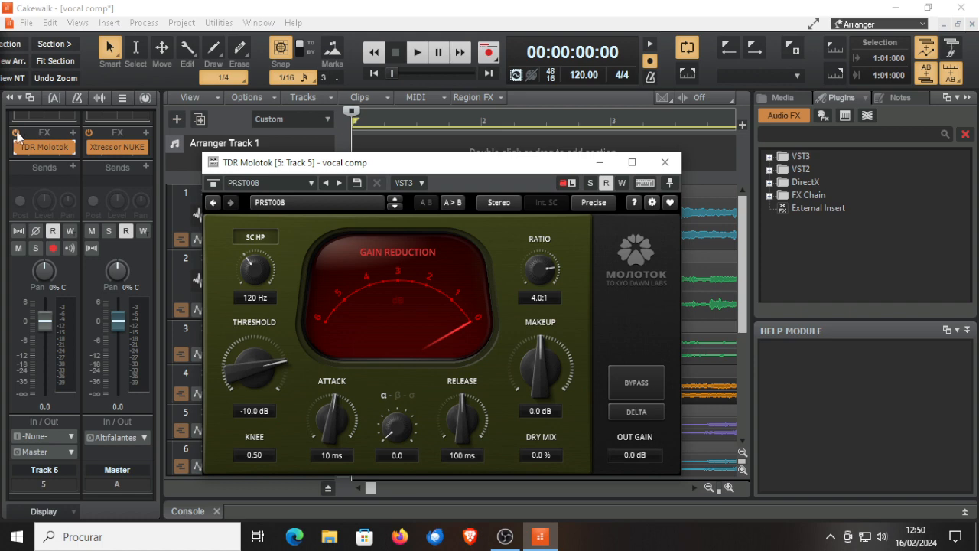
{"action": "left_click_drag", "start_coordinate": [329, 167], "coordinate": [363, 259]}
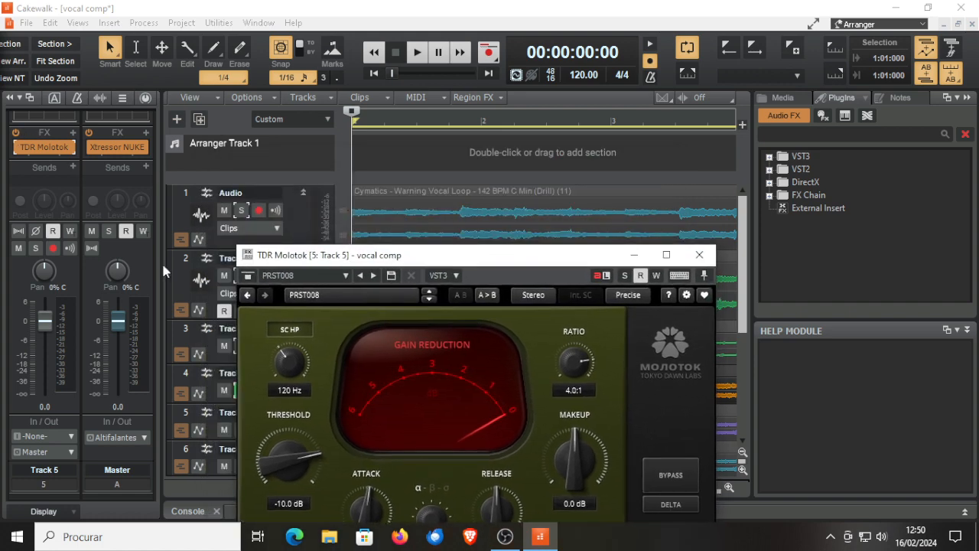
Play with Track 5's FX rack bypassed, re-enable the rack to compare, and move the Molotok window up to show all controls
{"action": "left_click", "coordinate": [16, 132]}
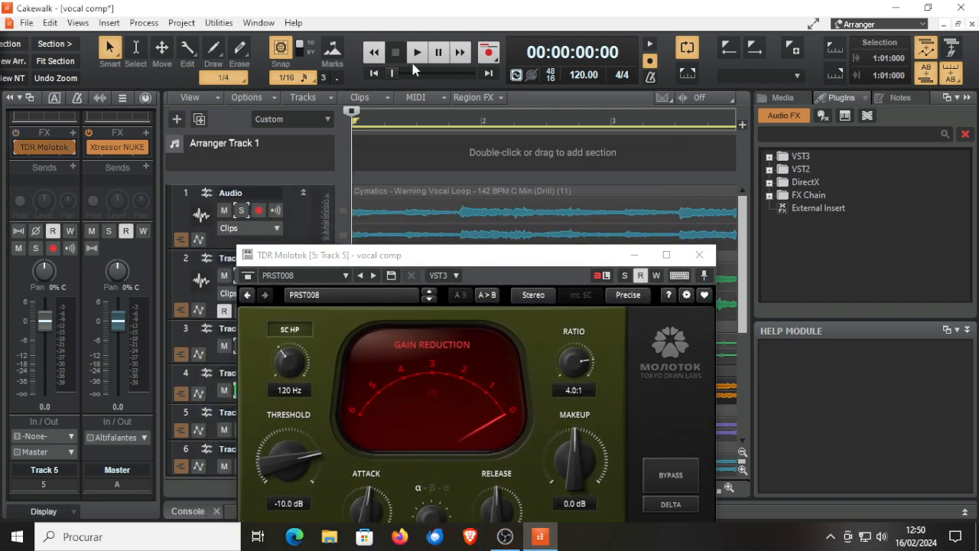
{"action": "left_click", "coordinate": [419, 52]}
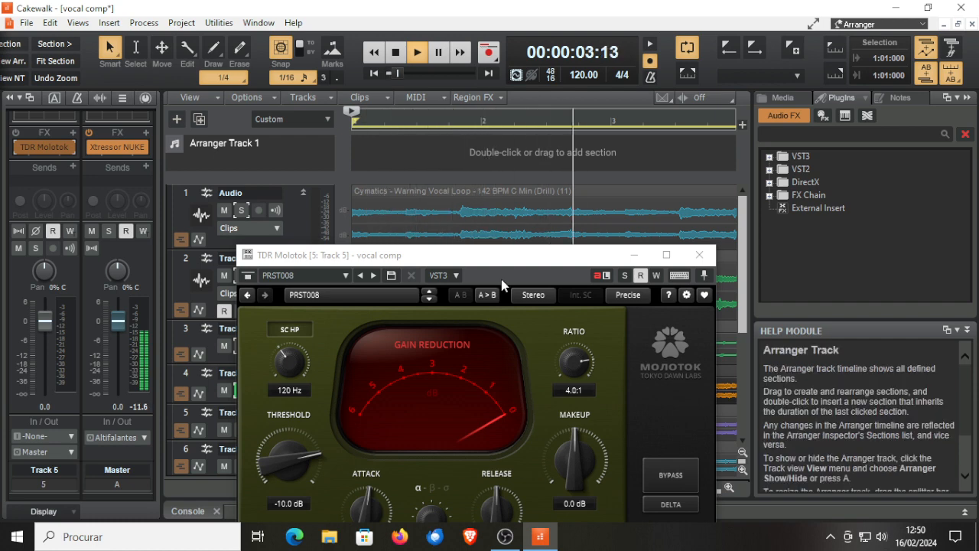
{"action": "left_click_drag", "start_coordinate": [502, 258], "coordinate": [492, 130]}
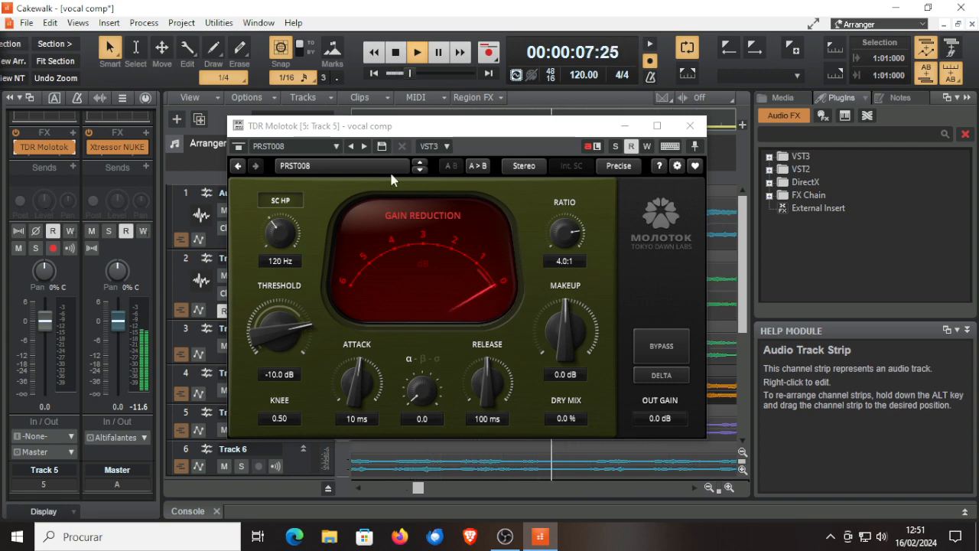
Step back through the TDR Molotok presets from PRST007 to PRST001 while the audio plays
{"action": "left_click", "coordinate": [419, 167]}
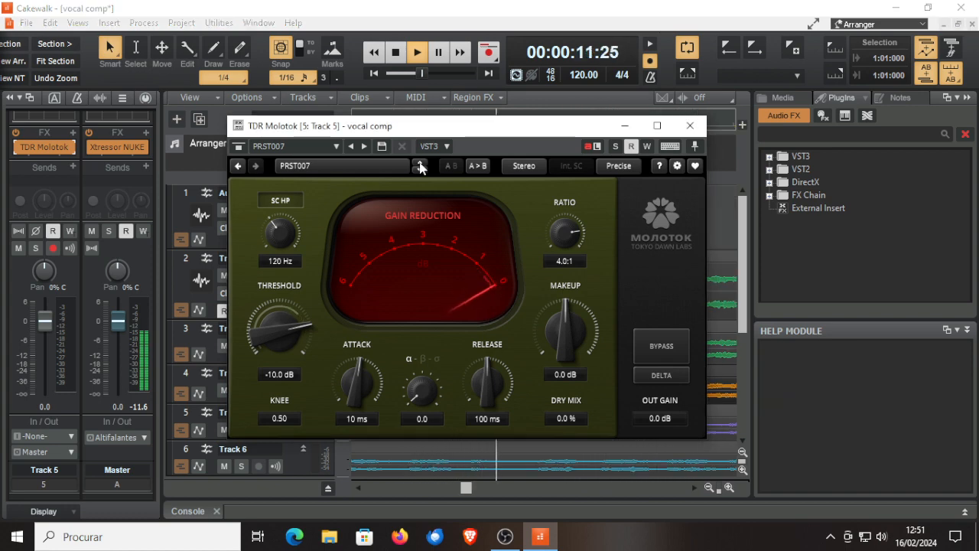
{"action": "left_click", "coordinate": [420, 168]}
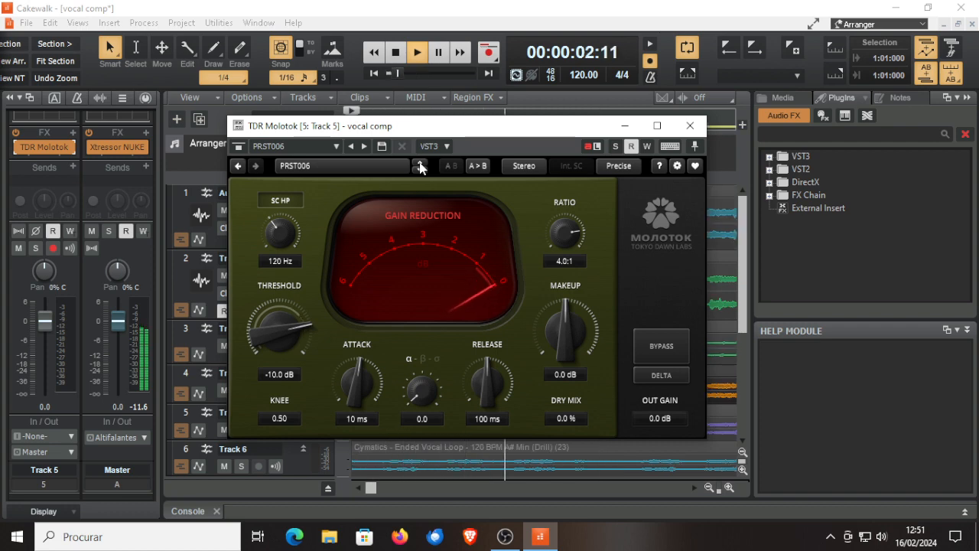
{"action": "left_click", "coordinate": [420, 168]}
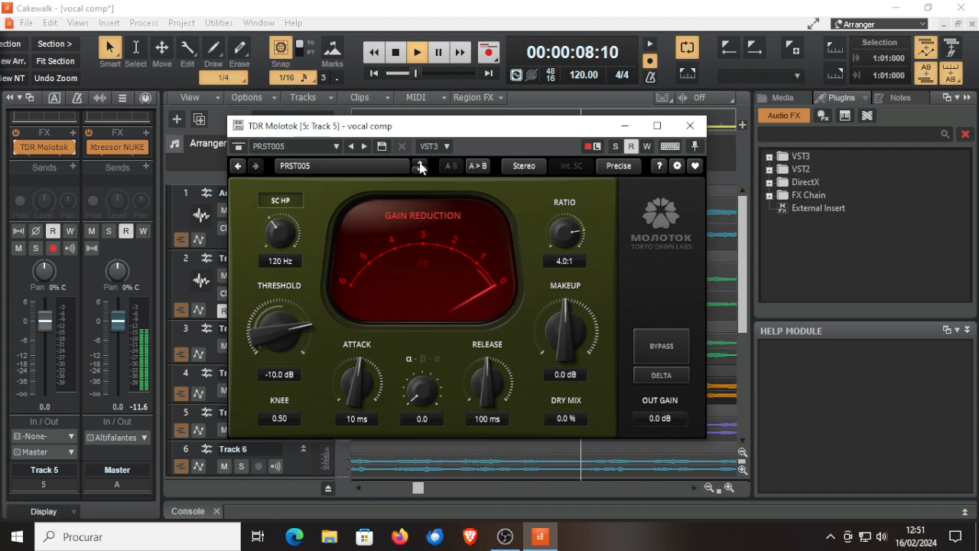
{"action": "left_click", "coordinate": [420, 168]}
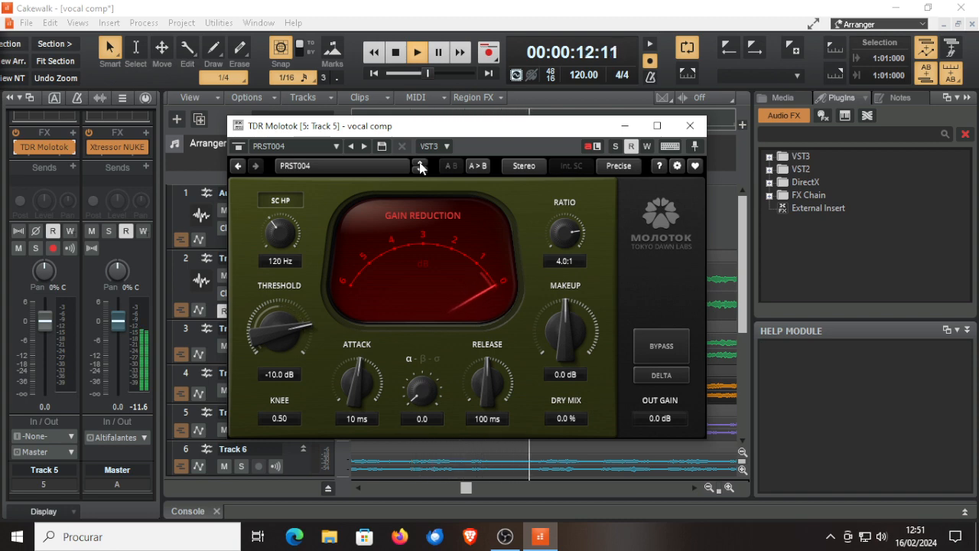
{"action": "left_click", "coordinate": [420, 168]}
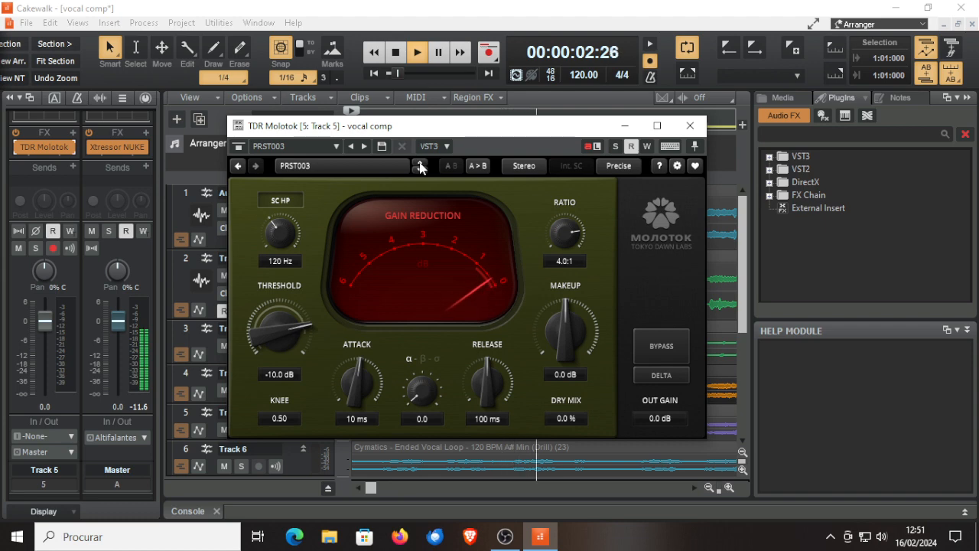
{"action": "left_click", "coordinate": [420, 168]}
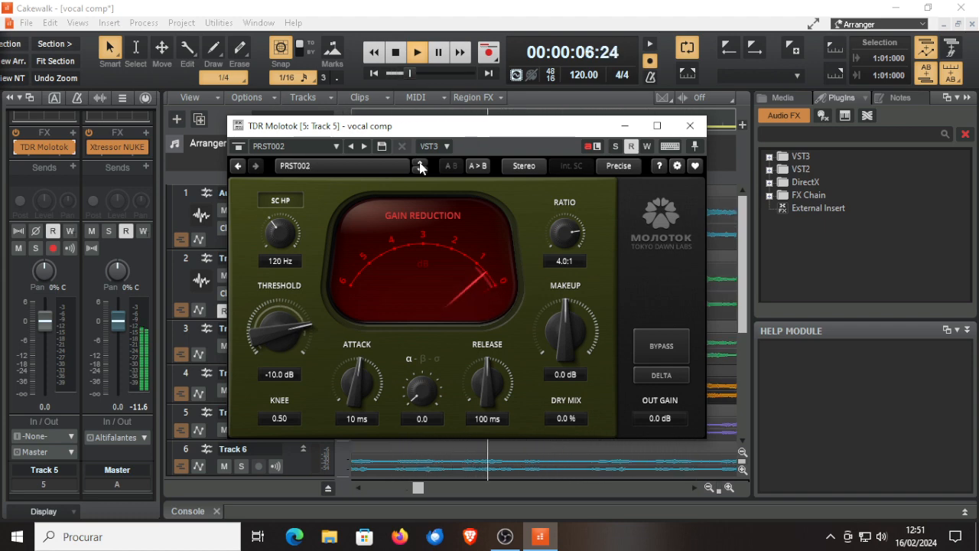
{"action": "left_click", "coordinate": [420, 167]}
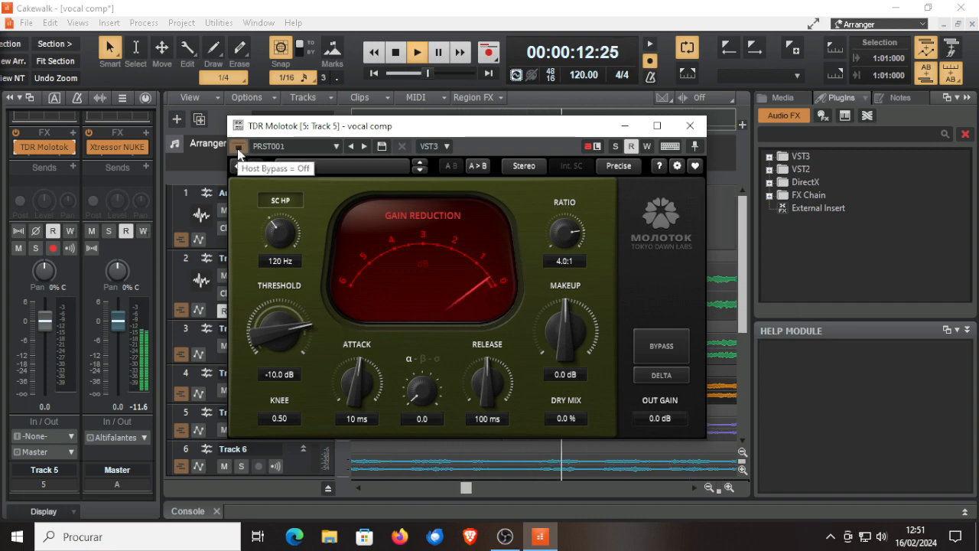
Compare Molotok's PRST001 preset with host bypass on and off, stop playback, and view the plugin once more before closing it
{"action": "left_click", "coordinate": [239, 147]}
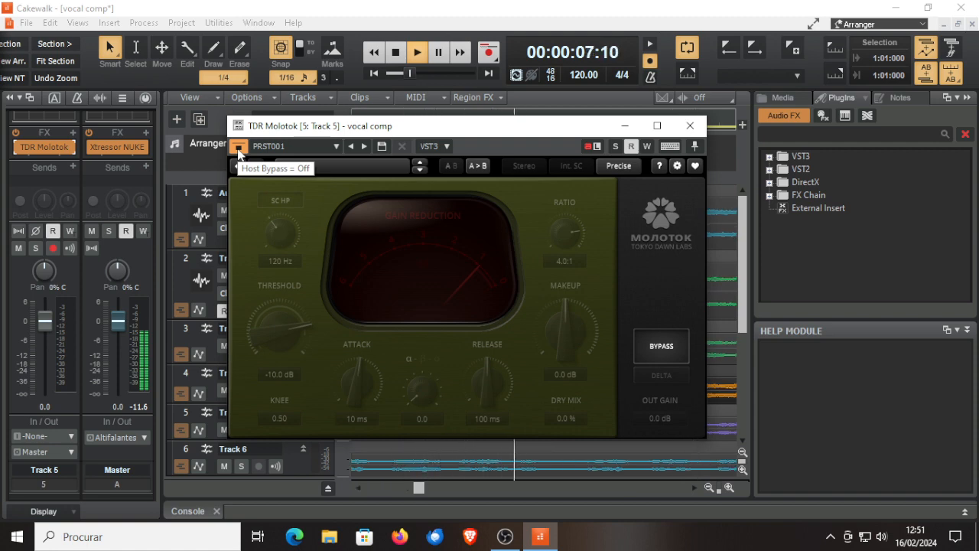
{"action": "left_click", "coordinate": [239, 148]}
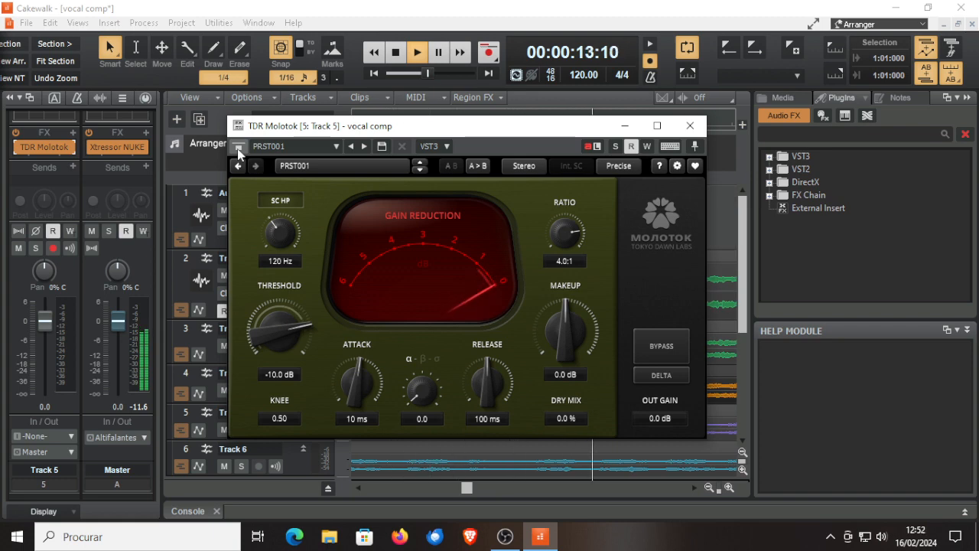
{"action": "left_click", "coordinate": [689, 125]}
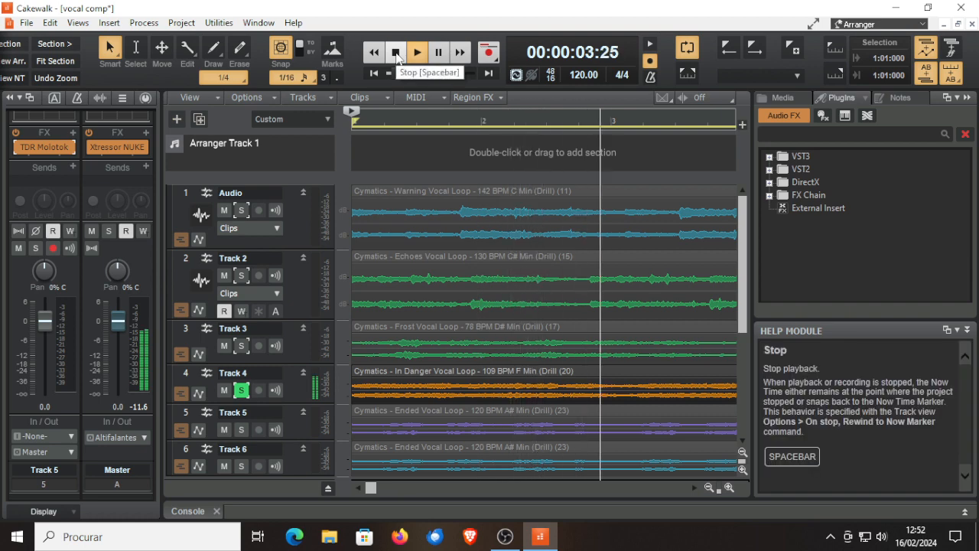
{"action": "left_click", "coordinate": [396, 53]}
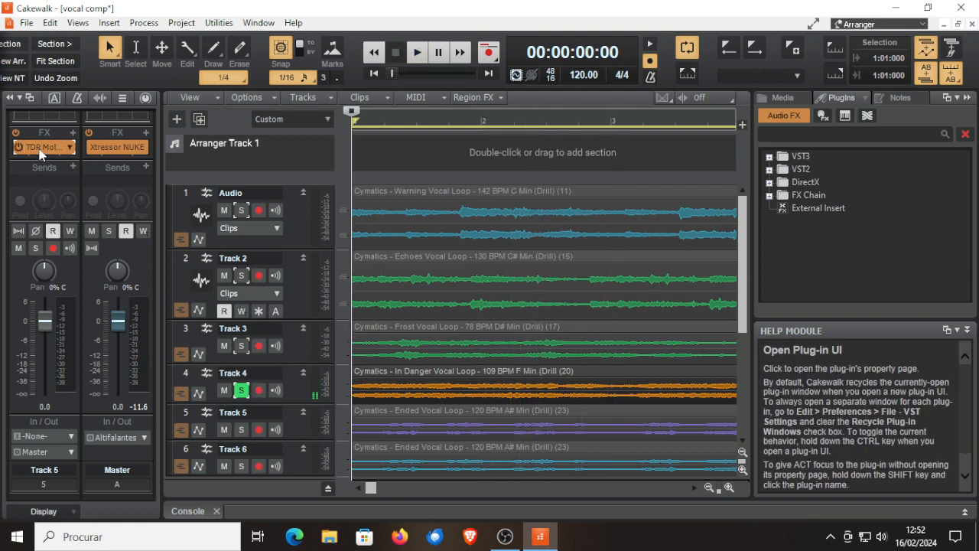
{"action": "left_click", "coordinate": [41, 152]}
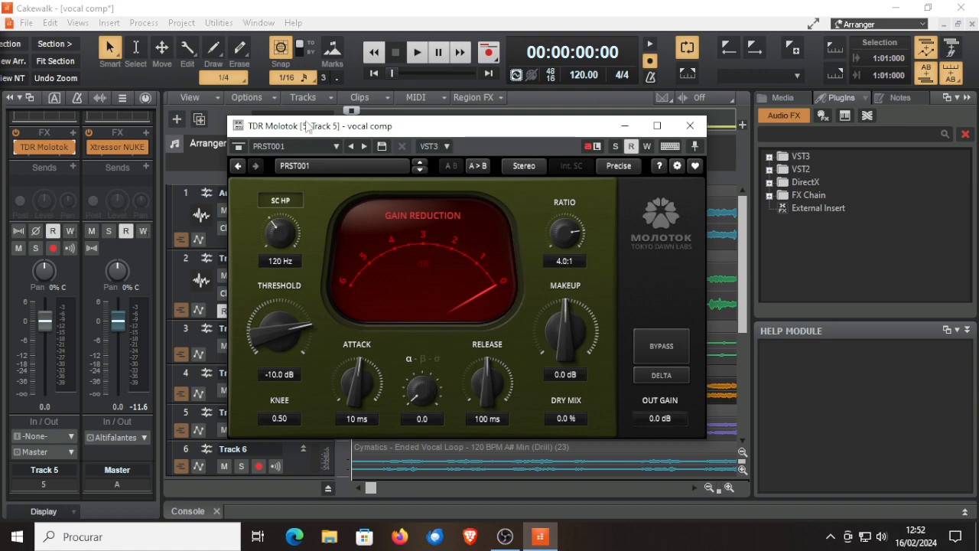
{"action": "left_click", "coordinate": [690, 127]}
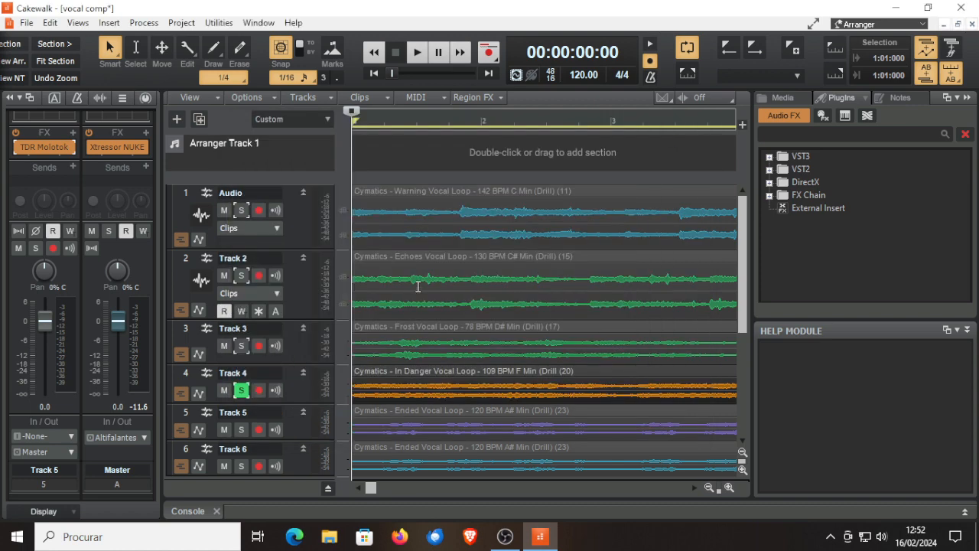
Show Track 6 in the inspector, open its Frontier plugin and move the window so the whole interface is in view
{"action": "left_click", "coordinate": [46, 474]}
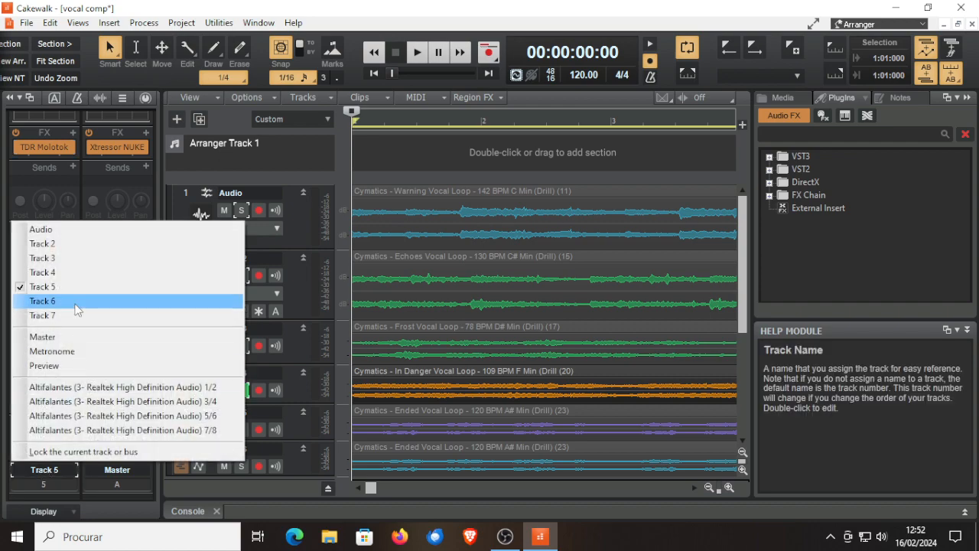
{"action": "left_click", "coordinate": [46, 300]}
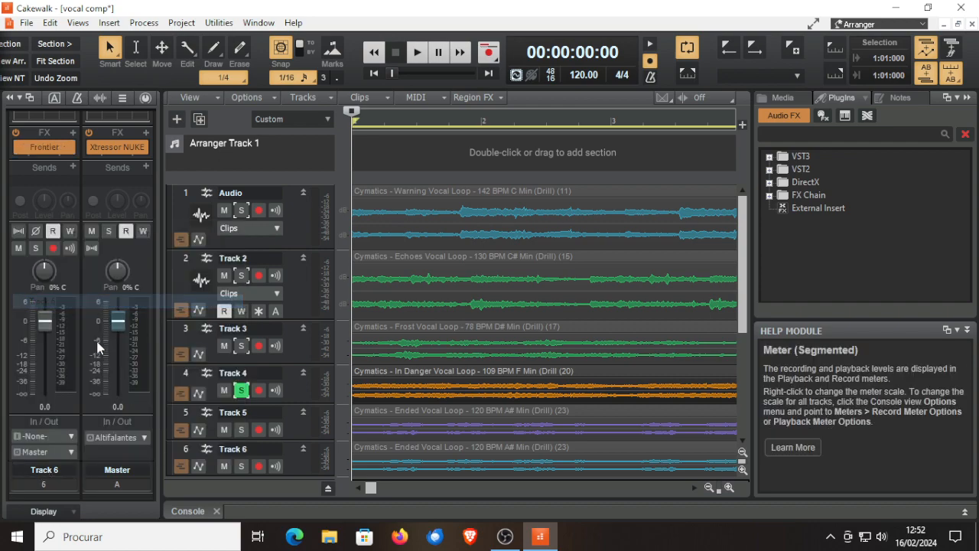
{"action": "left_click", "coordinate": [38, 150]}
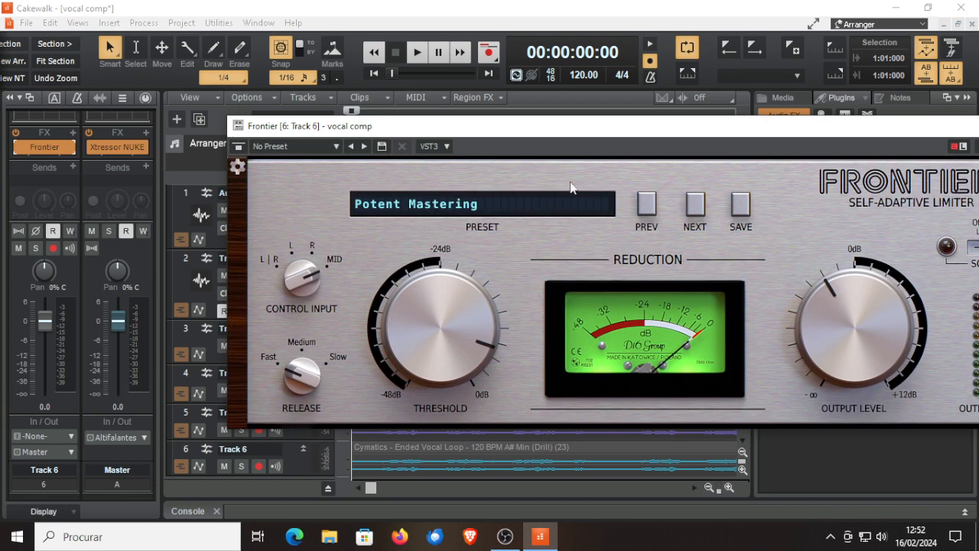
{"action": "left_click_drag", "start_coordinate": [585, 134], "coordinate": [429, 137]}
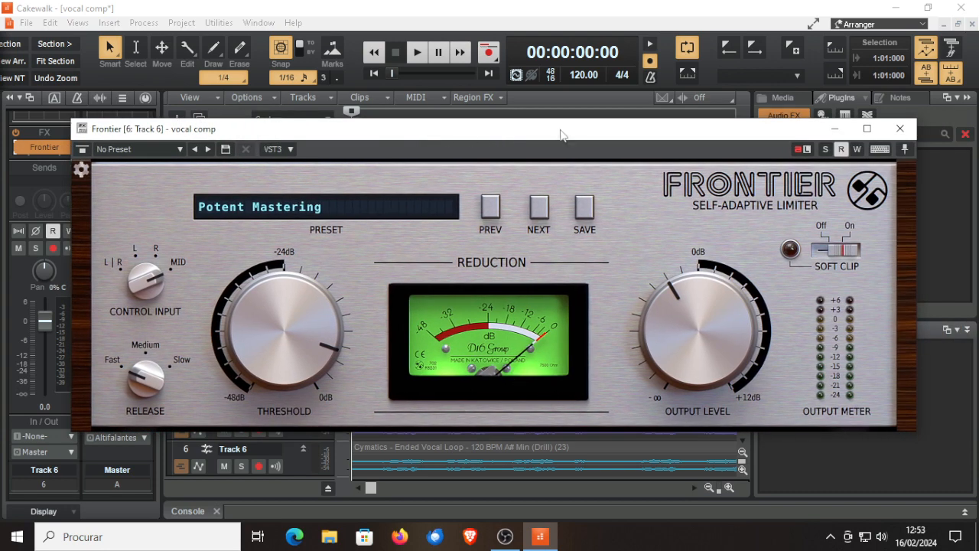
Bypass Track 6's FX rack and switch the solo from Track 4 to Track 5, keeping the Frontier window out of the way
{"action": "left_click_drag", "start_coordinate": [560, 128], "coordinate": [552, 221]}
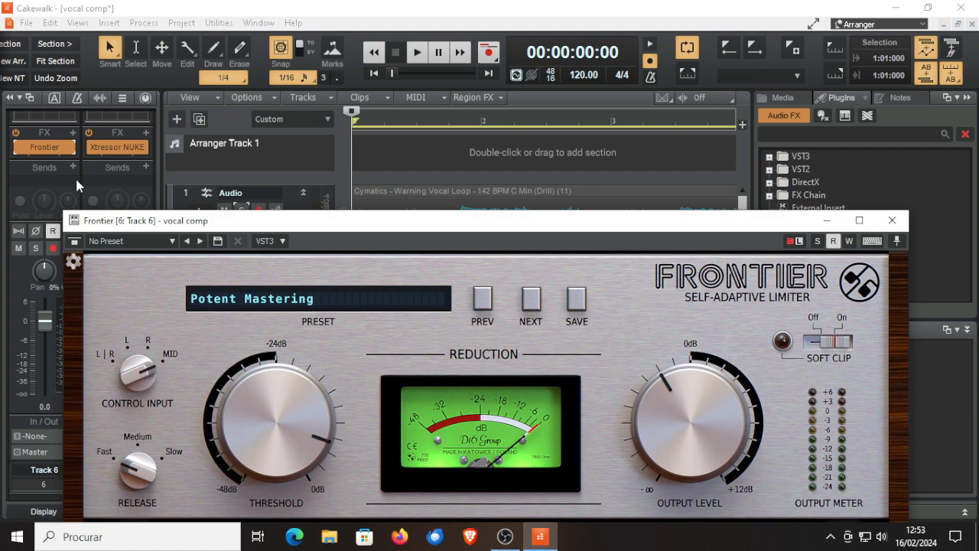
{"action": "left_click", "coordinate": [14, 132]}
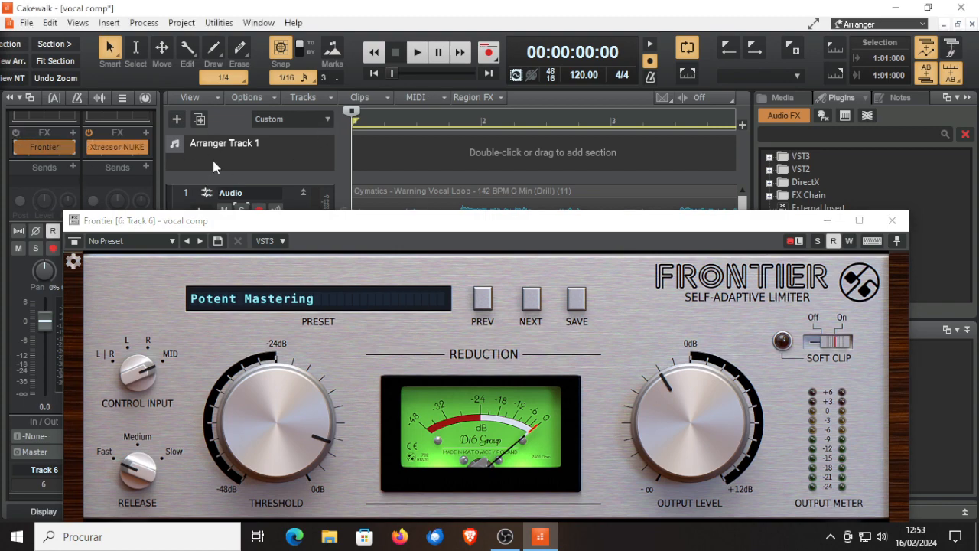
{"action": "left_click_drag", "start_coordinate": [205, 229], "coordinate": [273, 520]}
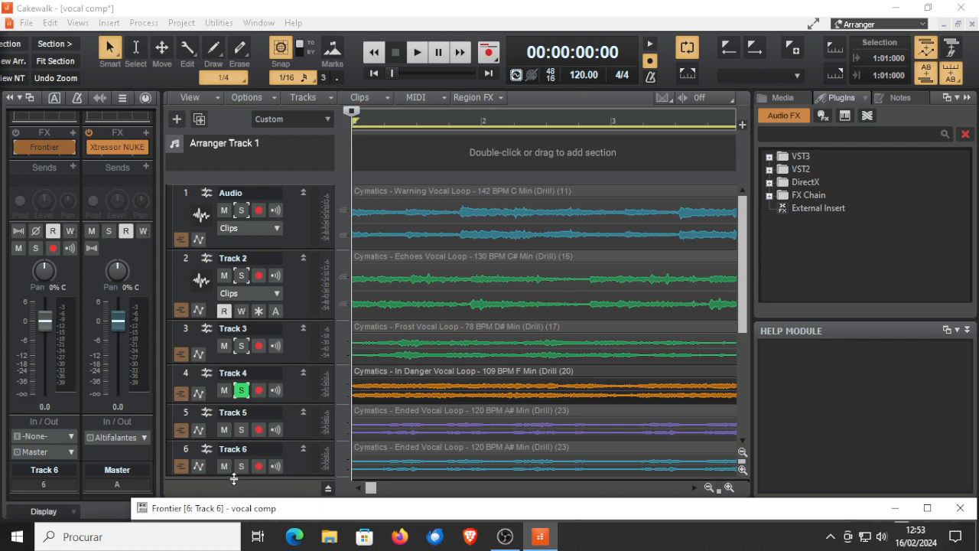
{"action": "left_click", "coordinate": [241, 432]}
{"action": "left_click", "coordinate": [243, 390]}
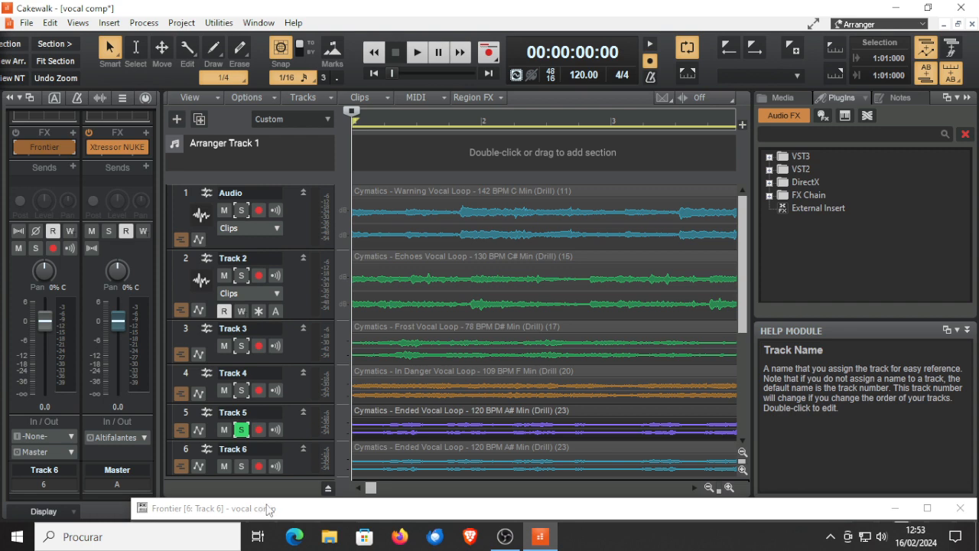
{"action": "left_click_drag", "start_coordinate": [268, 508], "coordinate": [222, 505]}
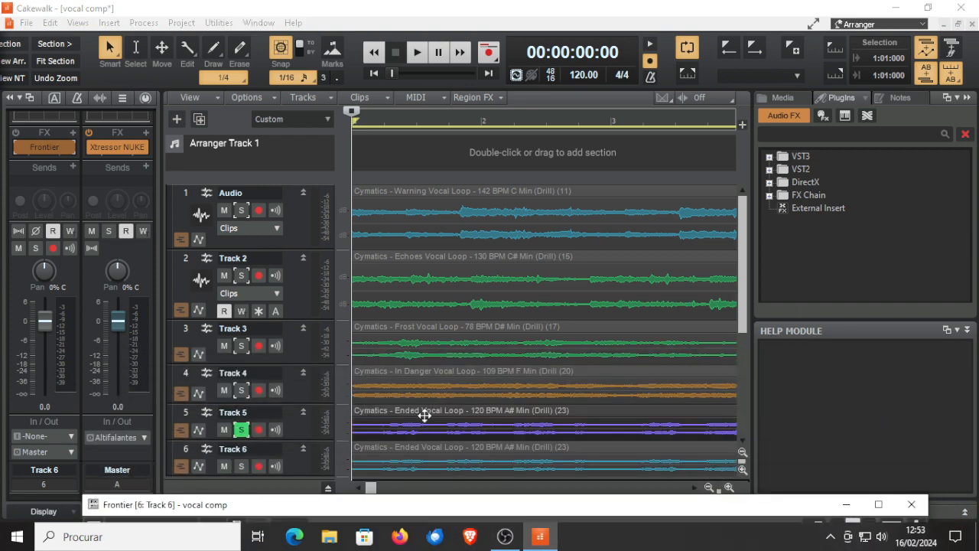
Show Track 5 in the inspector with its FX rack bypassed, and close the Frontier window
{"action": "left_click", "coordinate": [44, 471]}
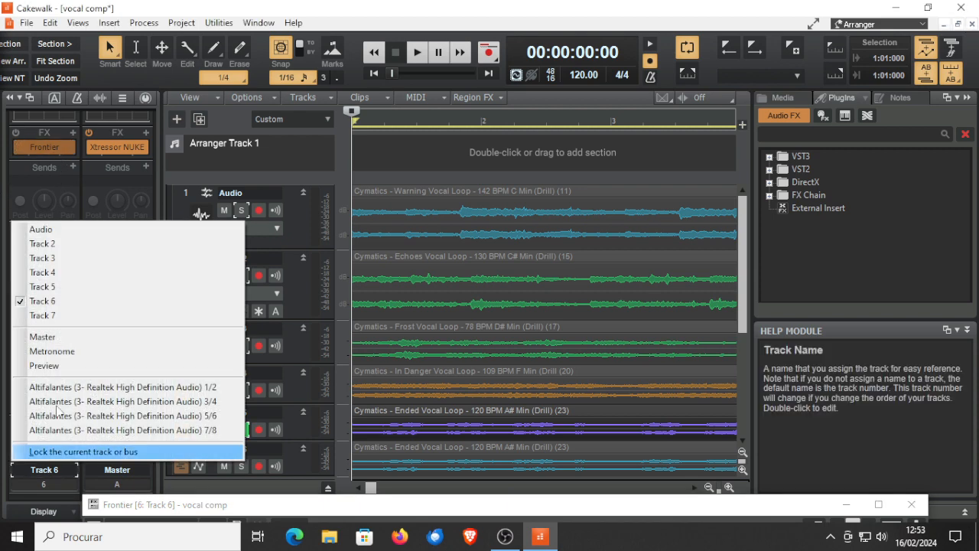
{"action": "left_click", "coordinate": [57, 288]}
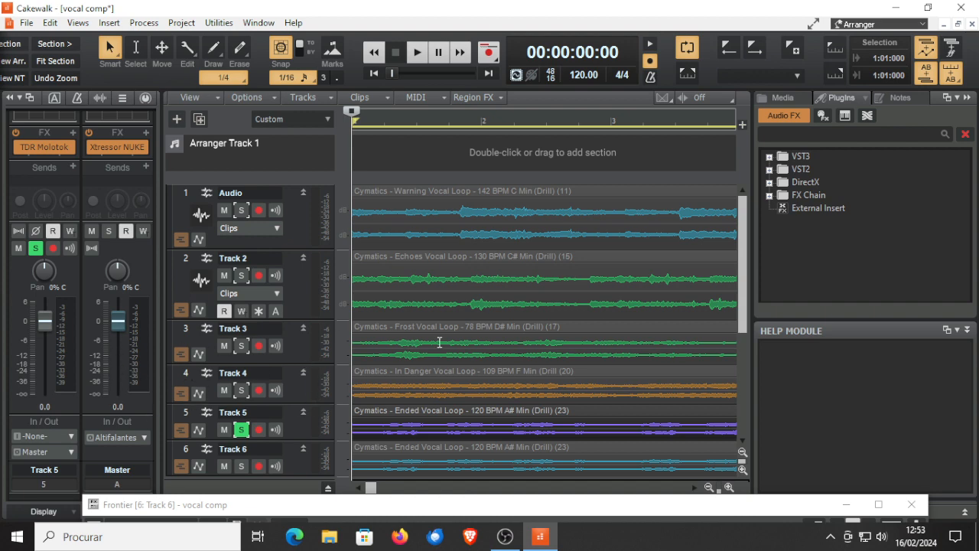
{"action": "left_click", "coordinate": [16, 134]}
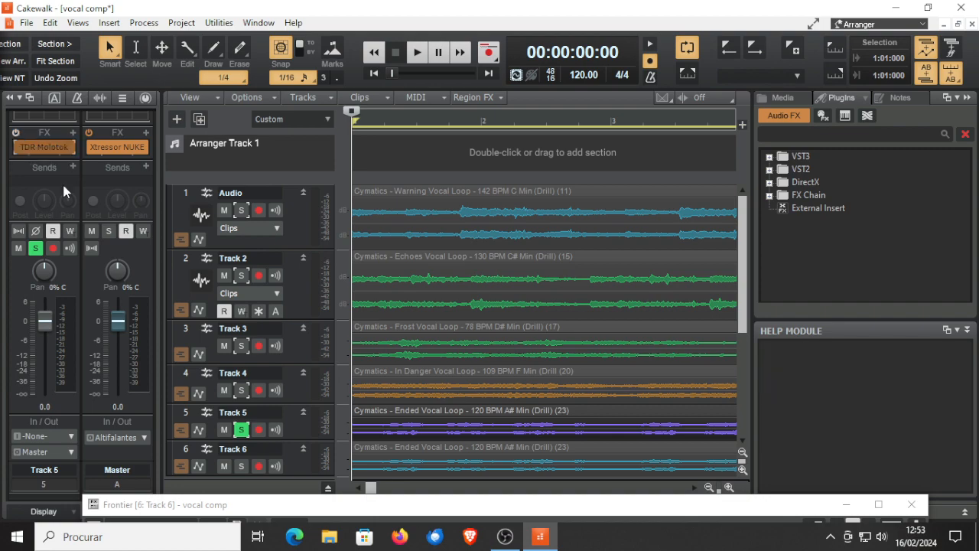
{"action": "left_click_drag", "start_coordinate": [406, 507], "coordinate": [376, 230]}
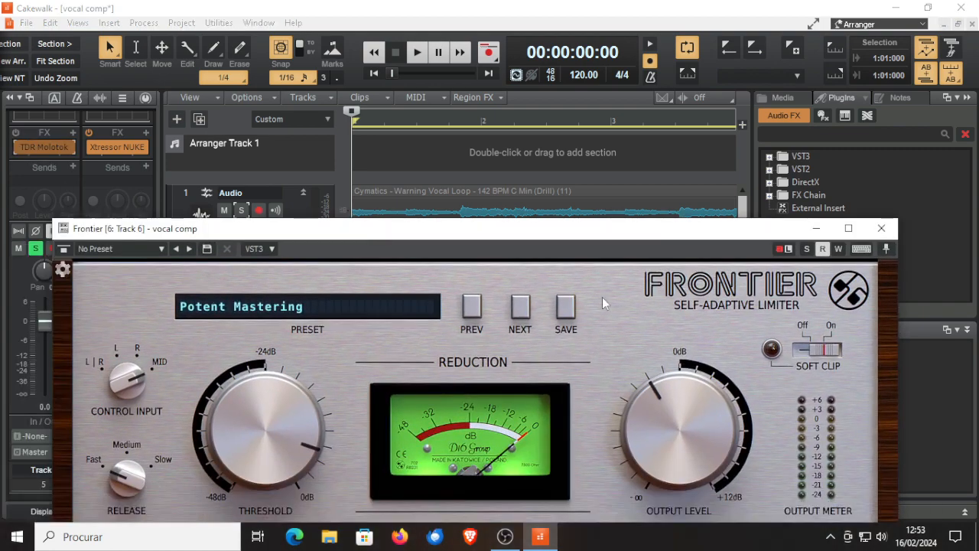
{"action": "left_click", "coordinate": [881, 228]}
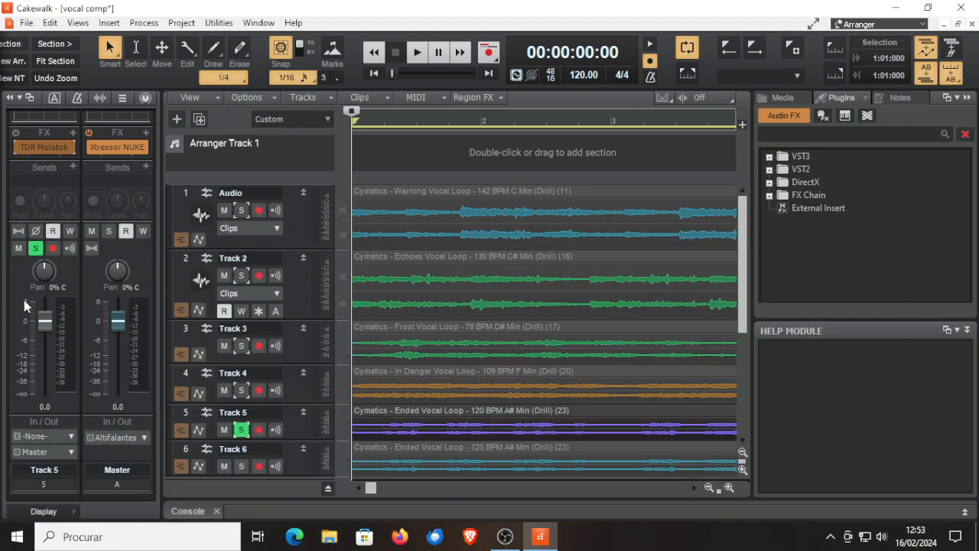
Play Track 5 with its FX rack bypassed, re-enable the rack to compare, and open the TDR Molotok plugin
{"action": "left_click", "coordinate": [417, 52]}
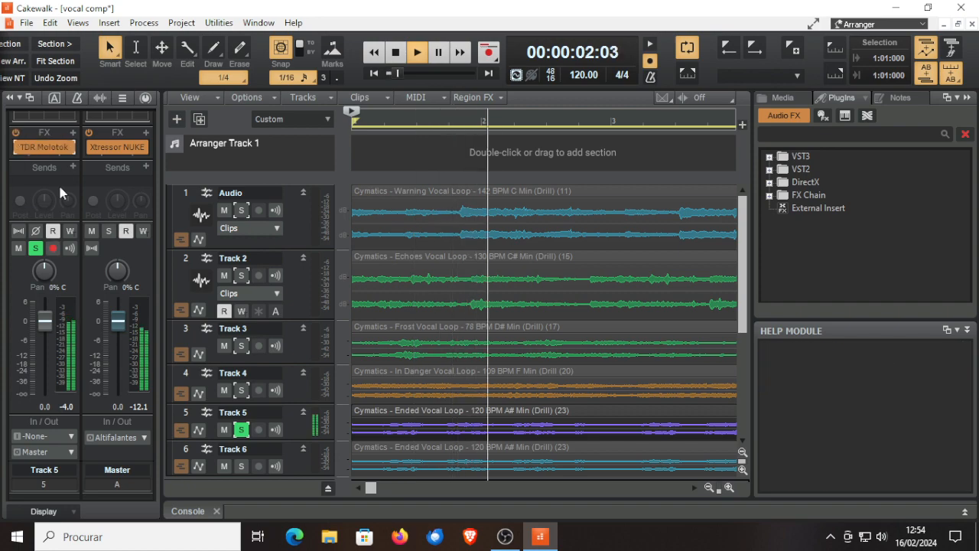
{"action": "left_click", "coordinate": [44, 147]}
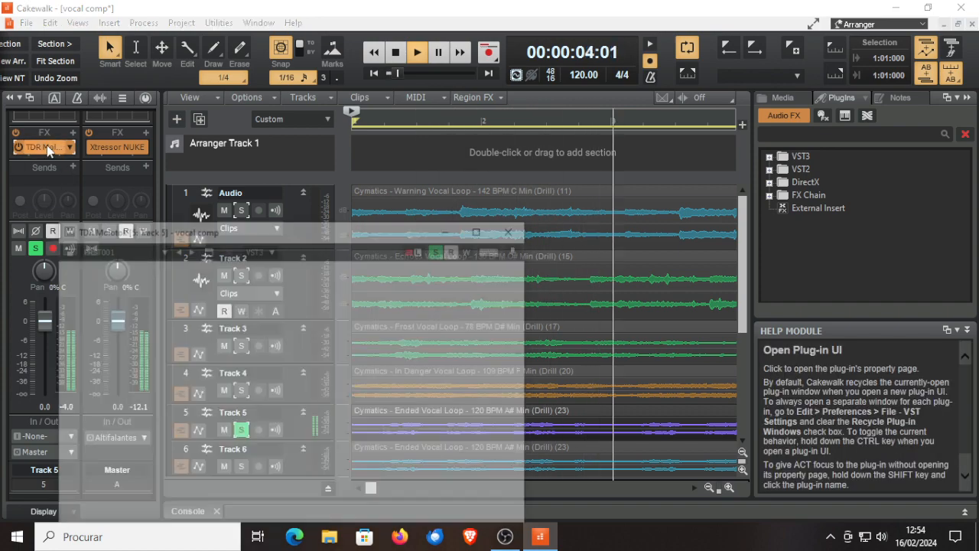
{"action": "left_click_drag", "start_coordinate": [348, 231], "coordinate": [393, 166]}
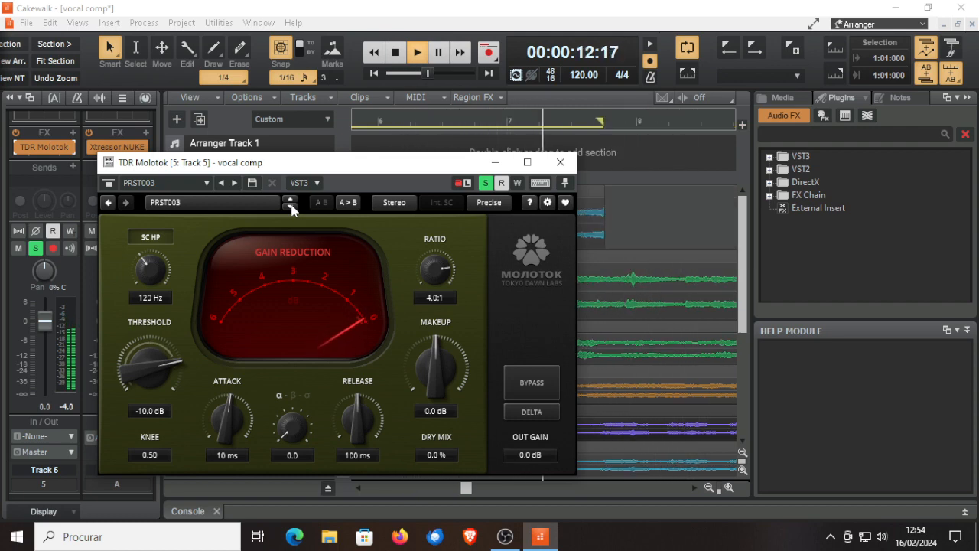
Step forward through the Molotok presets up to PRST008 during playback, close the plugin and stop playback
{"action": "left_click_drag", "start_coordinate": [329, 162], "coordinate": [368, 200]}
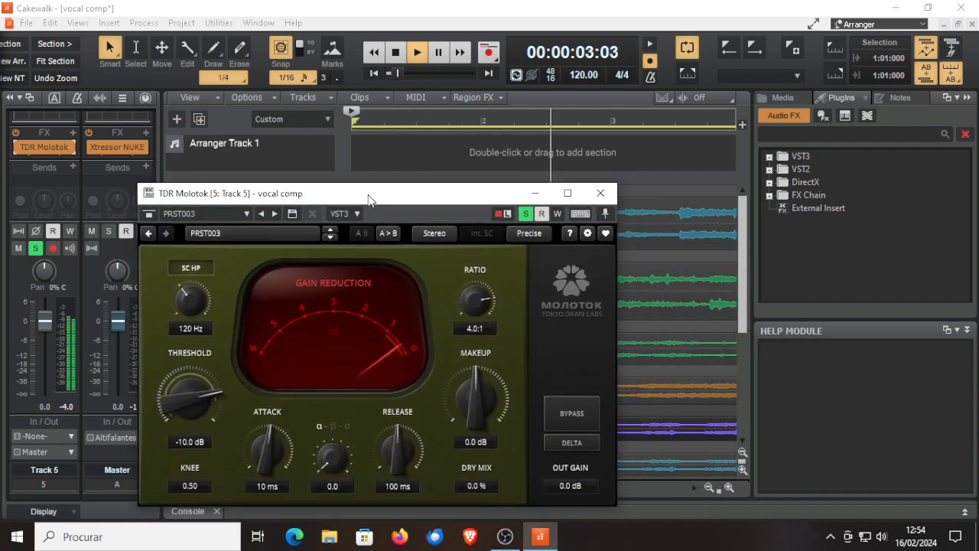
{"action": "left_click", "coordinate": [331, 238]}
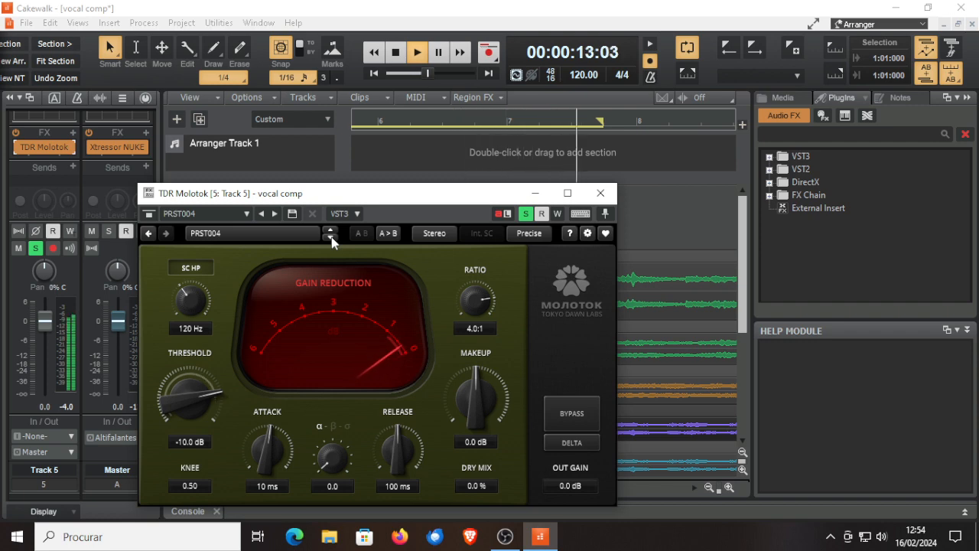
{"action": "left_click", "coordinate": [331, 238]}
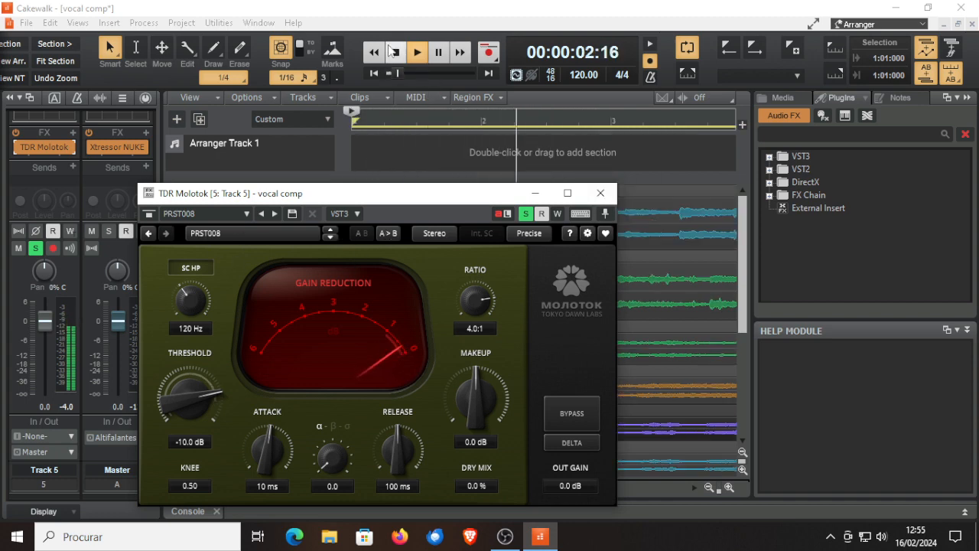
{"action": "left_click", "coordinate": [600, 192]}
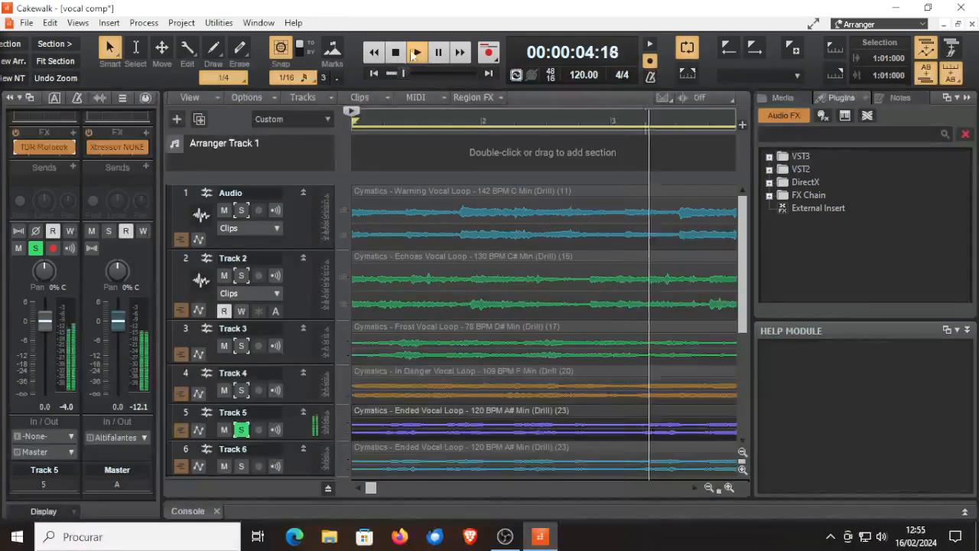
{"action": "left_click", "coordinate": [396, 53]}
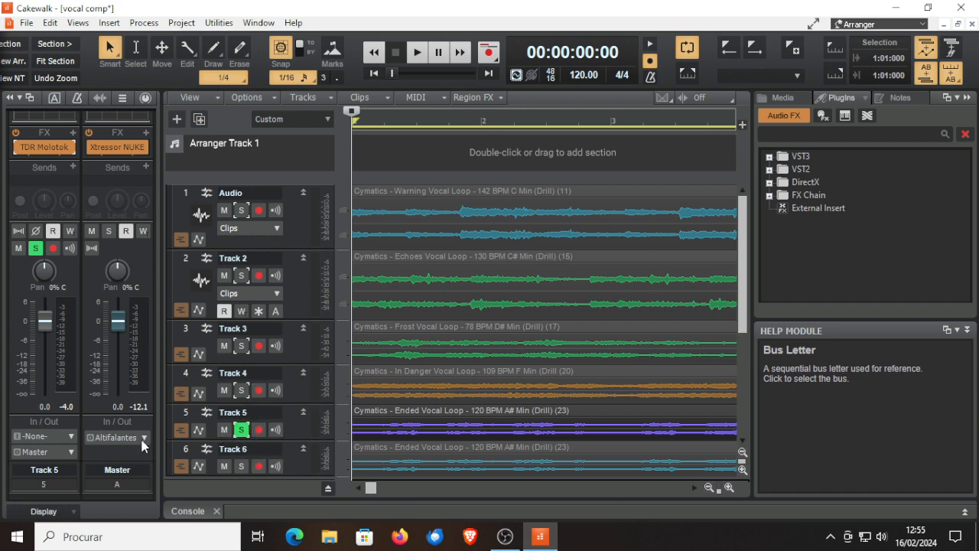
Show Track 6 in the inspector and solo it in place of Track 5
{"action": "left_click", "coordinate": [43, 469]}
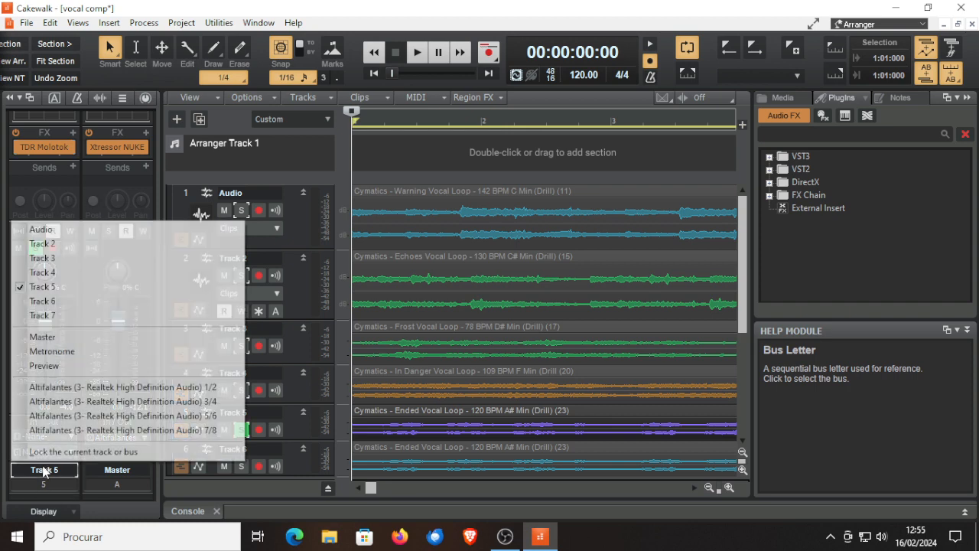
{"action": "left_click", "coordinate": [60, 301]}
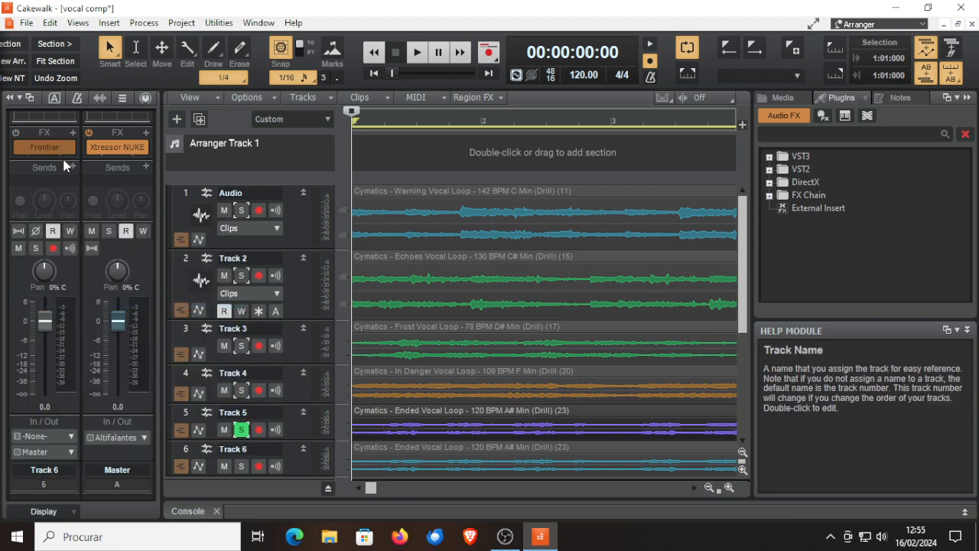
{"action": "left_click", "coordinate": [241, 466]}
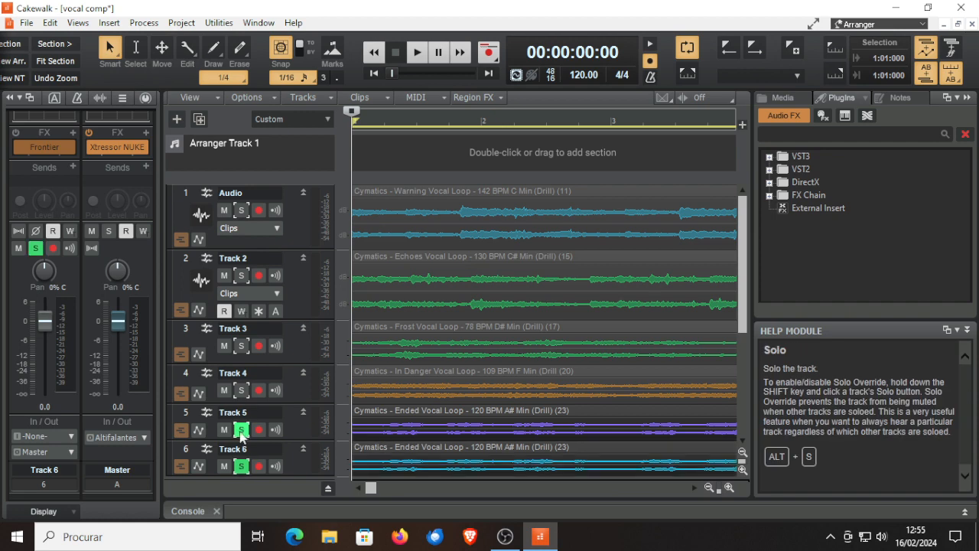
{"action": "left_click", "coordinate": [241, 429]}
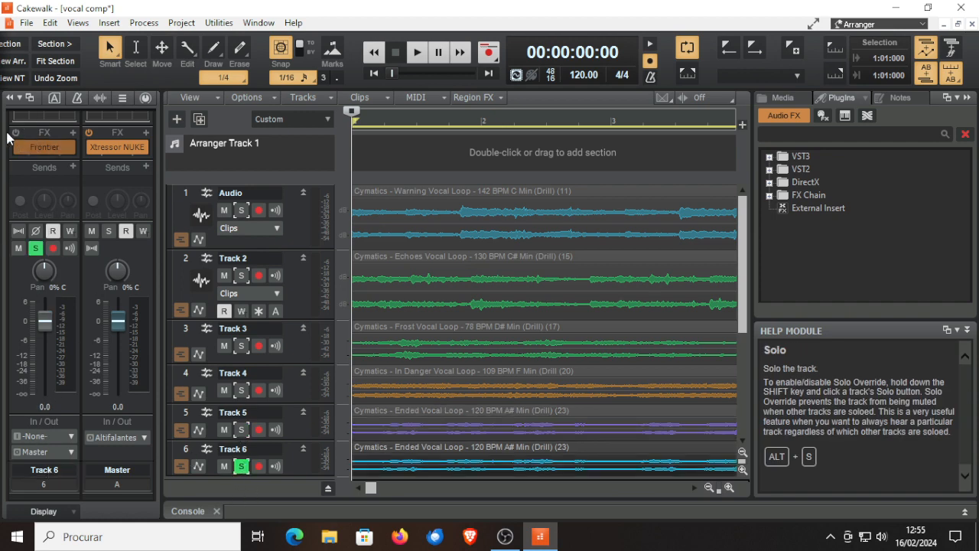
Open Track 6's Frontier plugin, play the track with its FX rack bypassed, and re-enable the rack to compare
{"action": "double_click", "coordinate": [41, 145]}
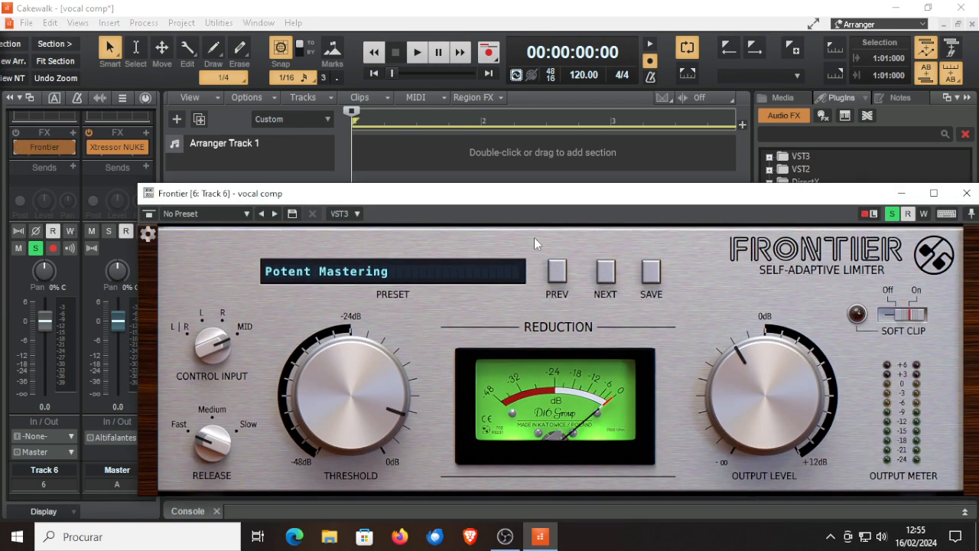
{"action": "left_click_drag", "start_coordinate": [564, 192], "coordinate": [457, 190]}
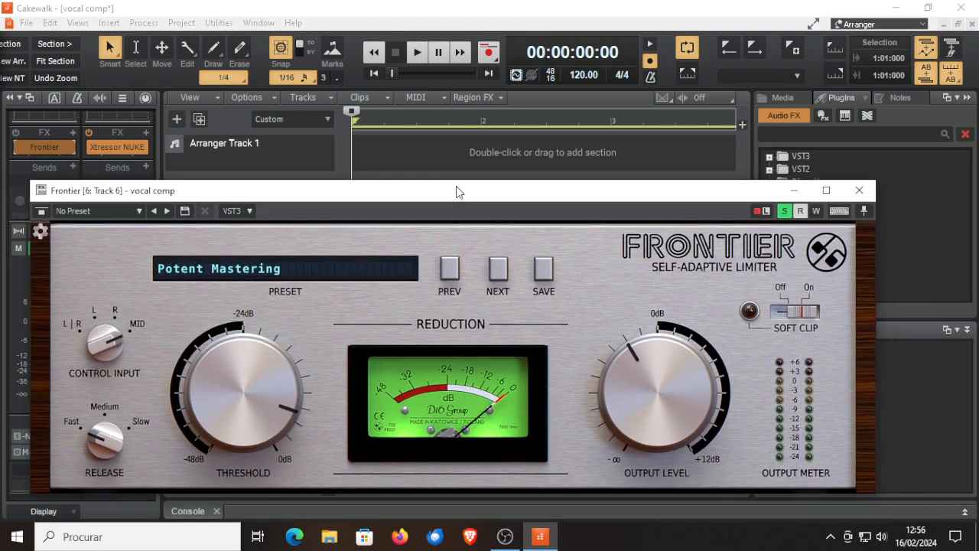
{"action": "left_click", "coordinate": [417, 52]}
{"action": "left_click_drag", "start_coordinate": [380, 197], "coordinate": [419, 135]}
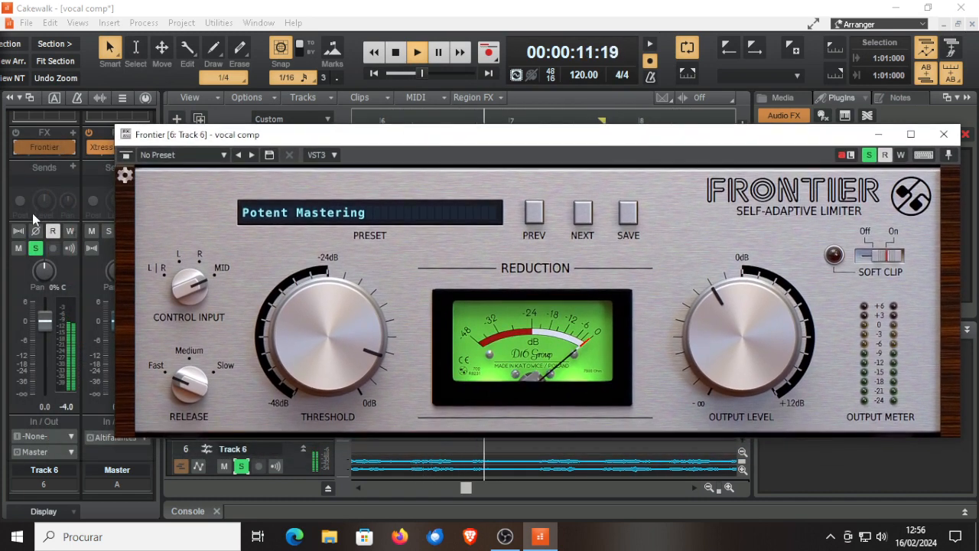
{"action": "left_click", "coordinate": [16, 133]}
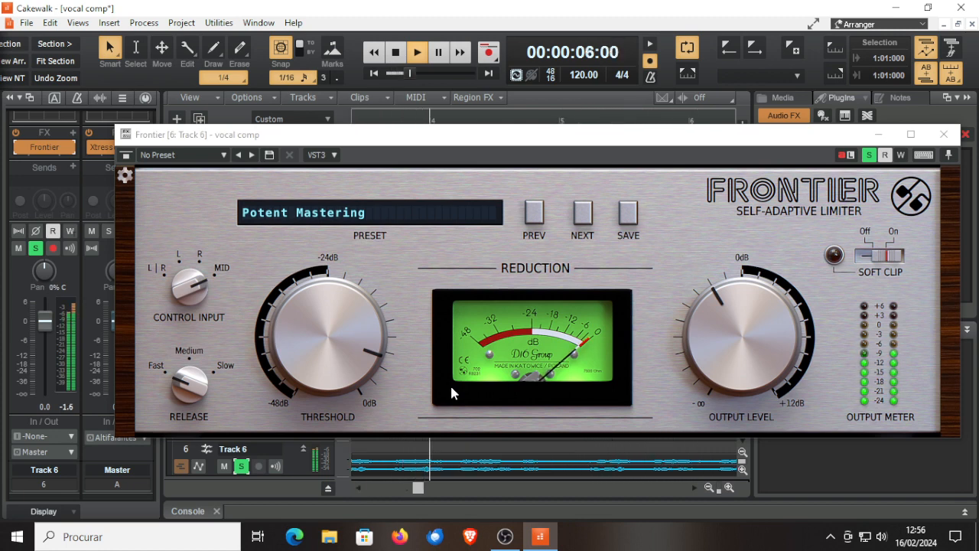
Audition the Frontier presets during playback, from Atom Smasher and Brickwall Clipping through Destroyer Class, Master Licking and Potent Mastering to Secure Exit
{"action": "left_click", "coordinate": [582, 213]}
{"action": "left_click", "coordinate": [582, 215]}
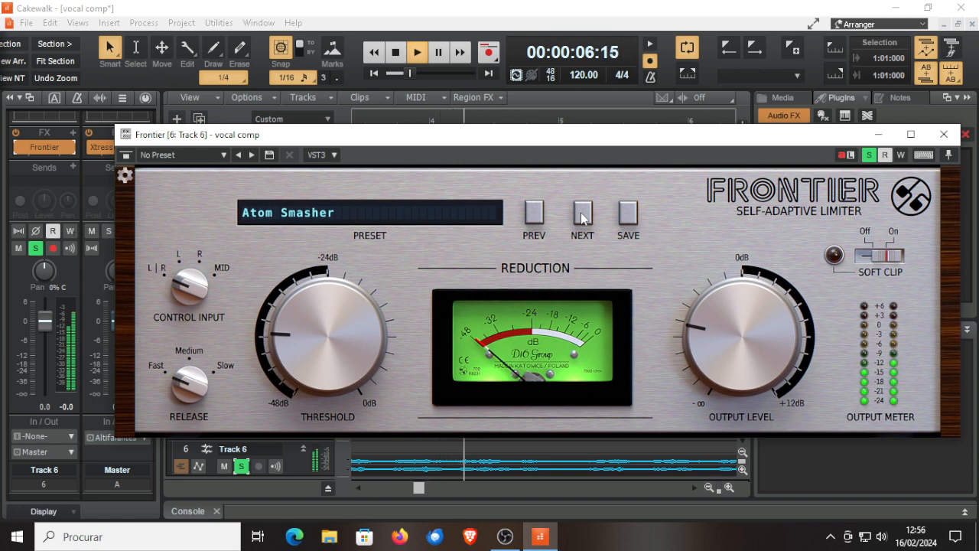
{"action": "left_click", "coordinate": [582, 212]}
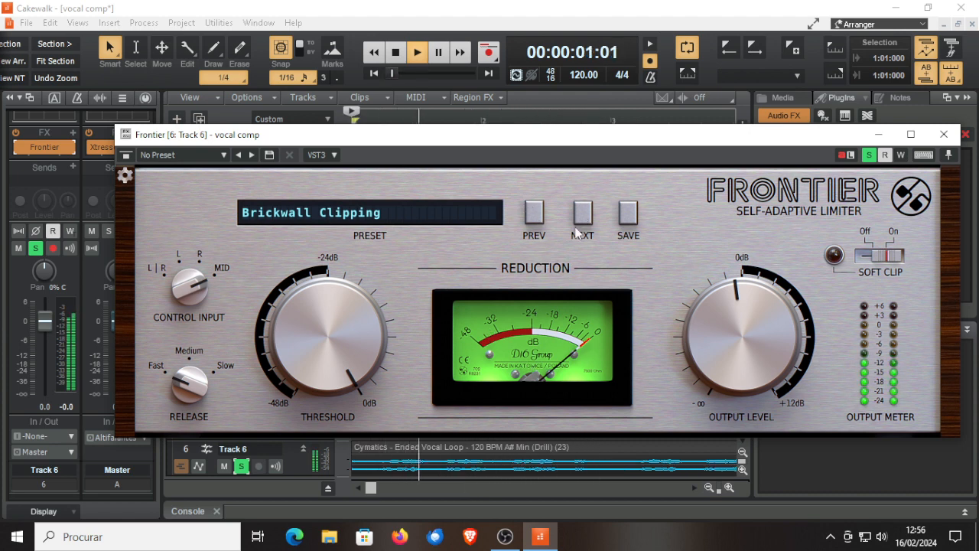
{"action": "left_click", "coordinate": [583, 214]}
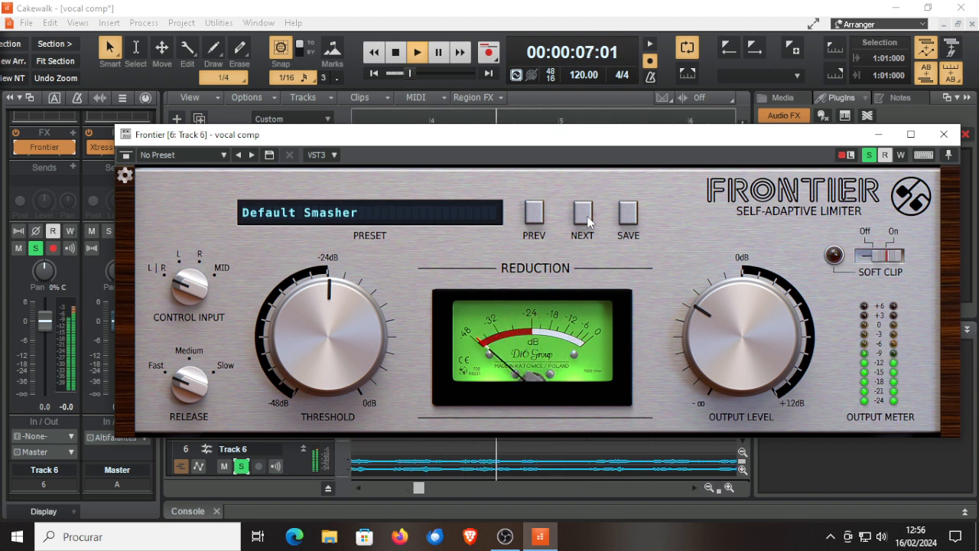
{"action": "left_click", "coordinate": [583, 215]}
{"action": "left_click", "coordinate": [534, 213]}
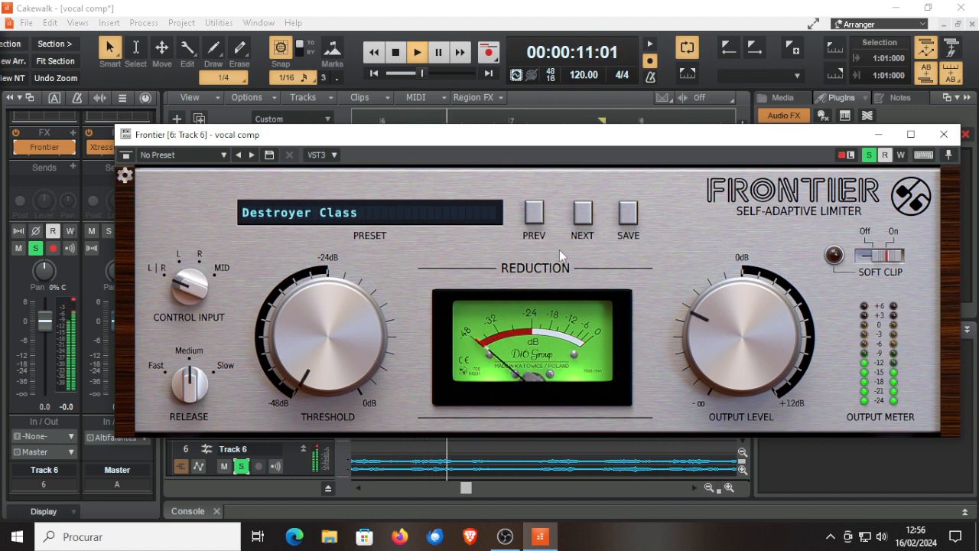
{"action": "left_click", "coordinate": [583, 213]}
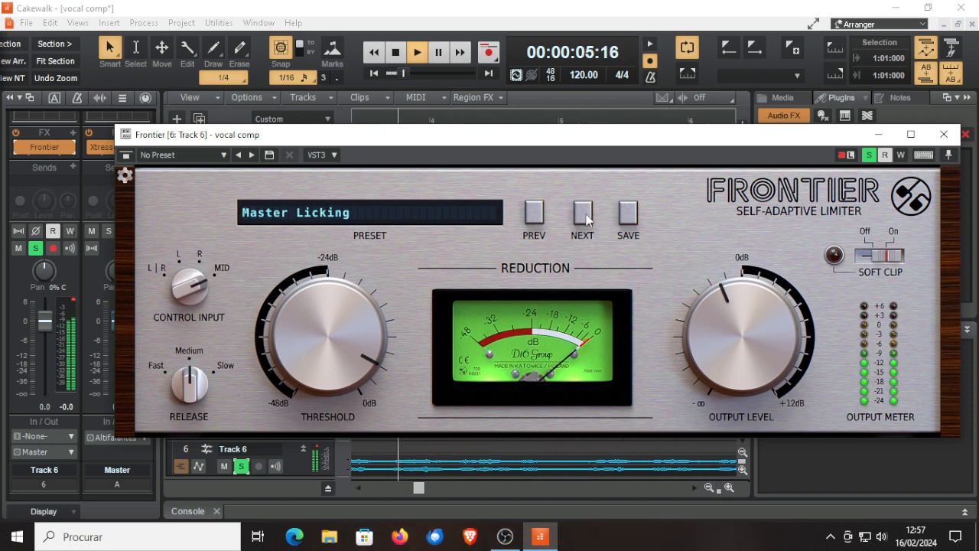
{"action": "left_click", "coordinate": [585, 216]}
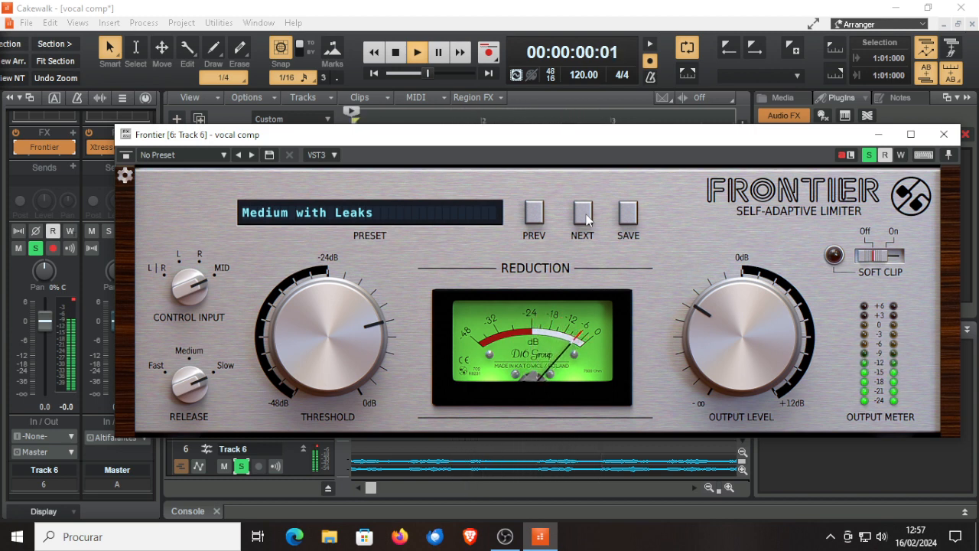
{"action": "left_click", "coordinate": [584, 216]}
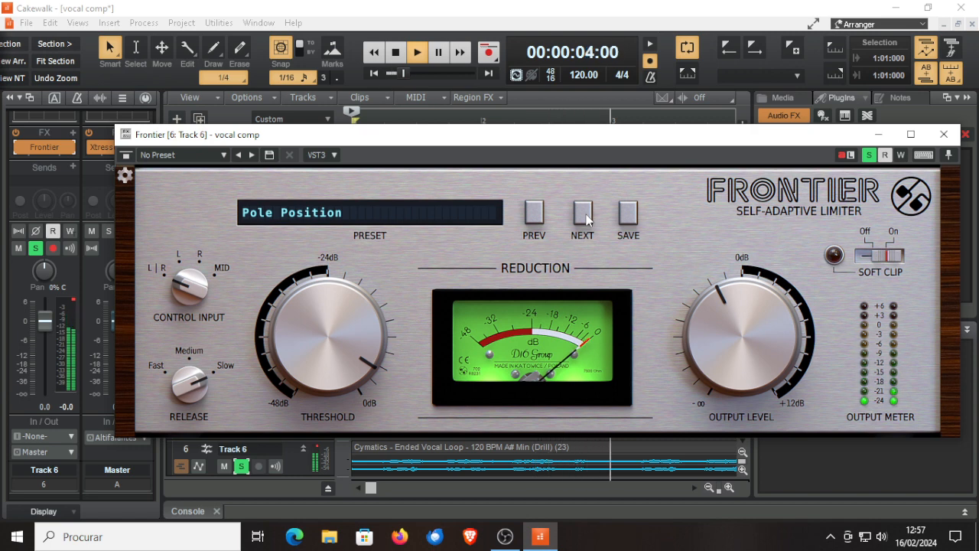
{"action": "left_click", "coordinate": [584, 215]}
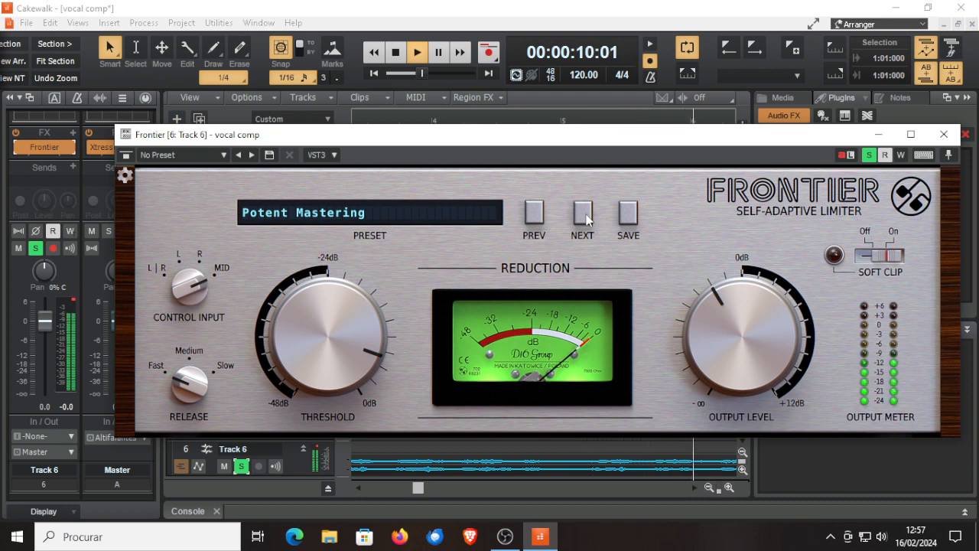
{"action": "left_click", "coordinate": [584, 216]}
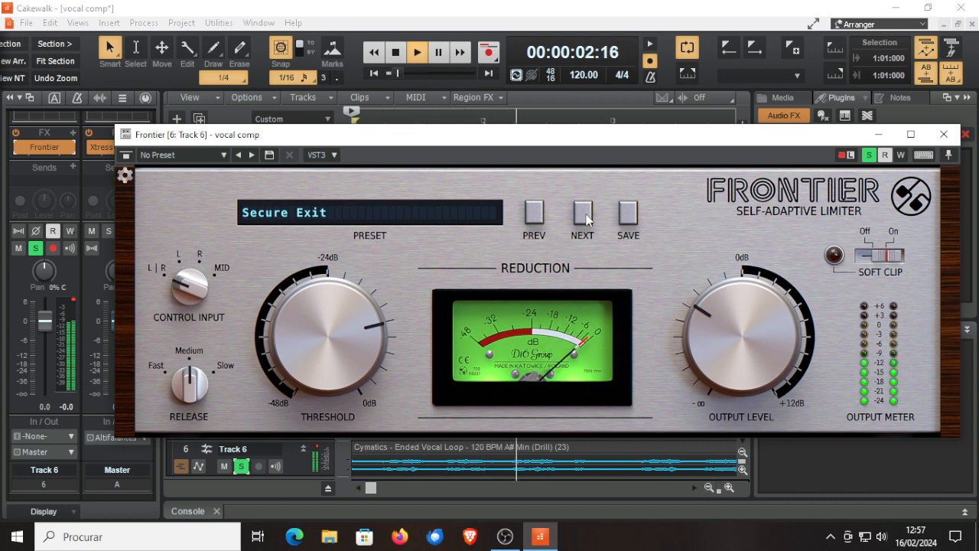
Audition Frontier's Silent and Deadly preset on Track 6, stop playback, and view the plugin once more before closing it
{"action": "left_click", "coordinate": [584, 215]}
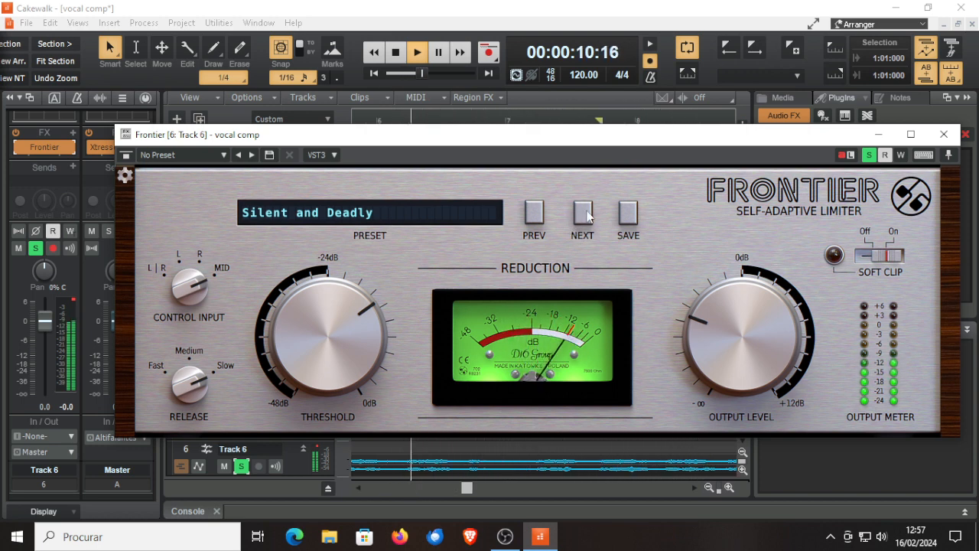
{"action": "left_click", "coordinate": [583, 215]}
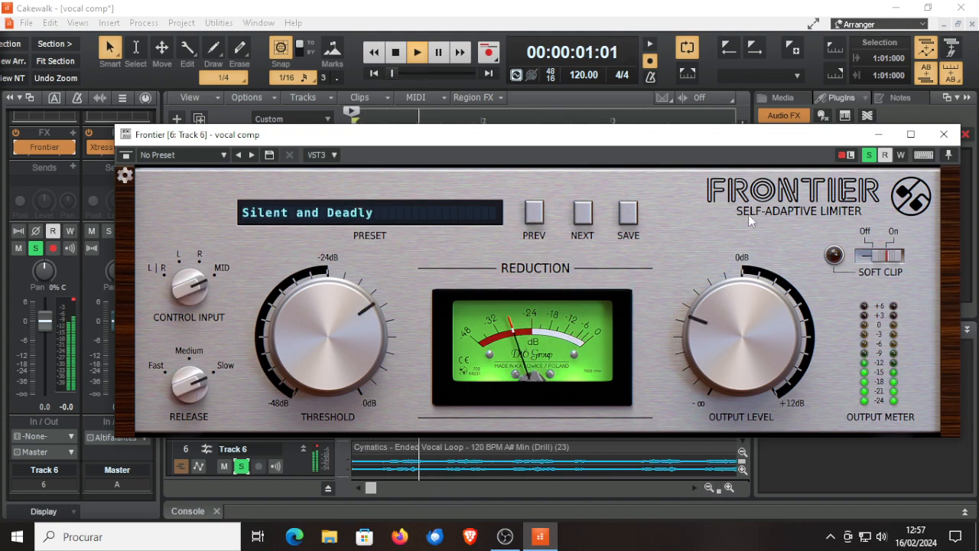
{"action": "left_click", "coordinate": [944, 134]}
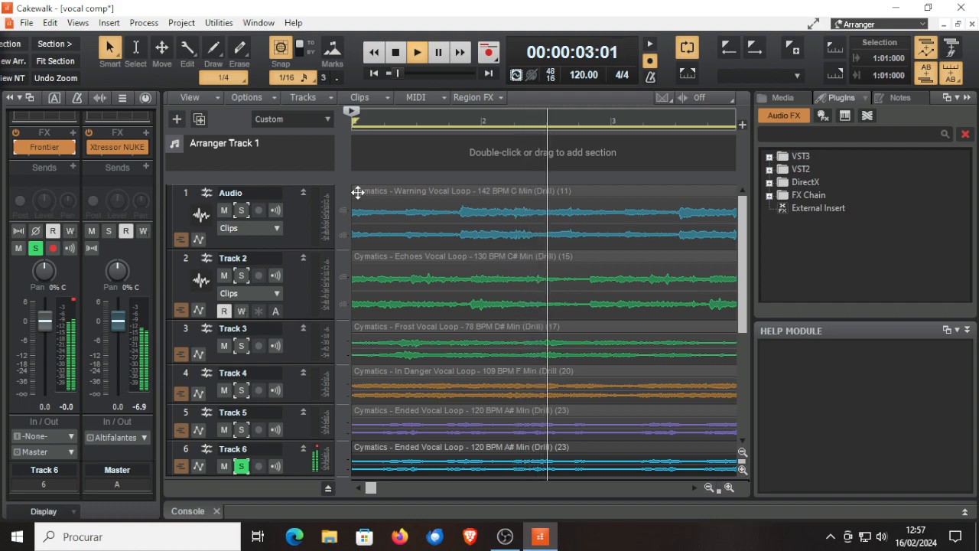
{"action": "left_click", "coordinate": [397, 53]}
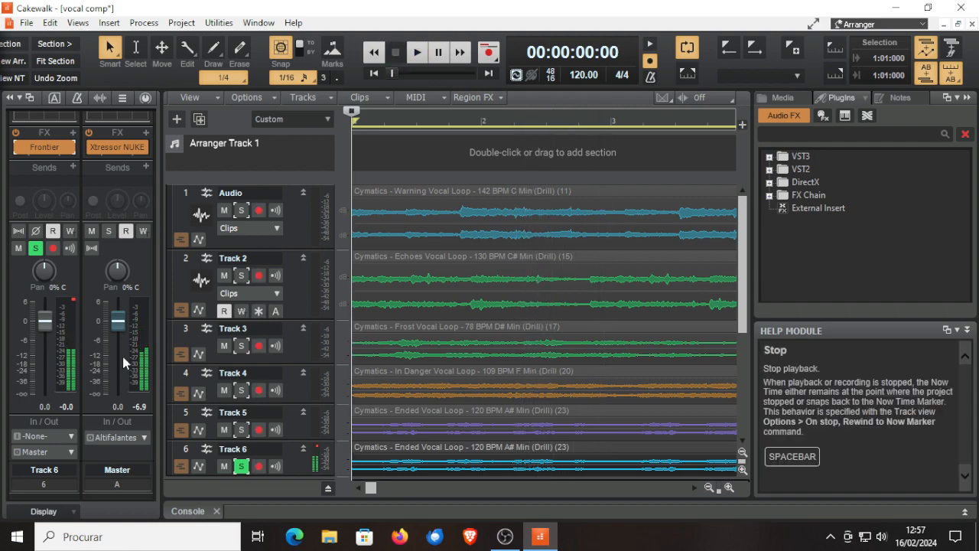
{"action": "double_click", "coordinate": [45, 147]}
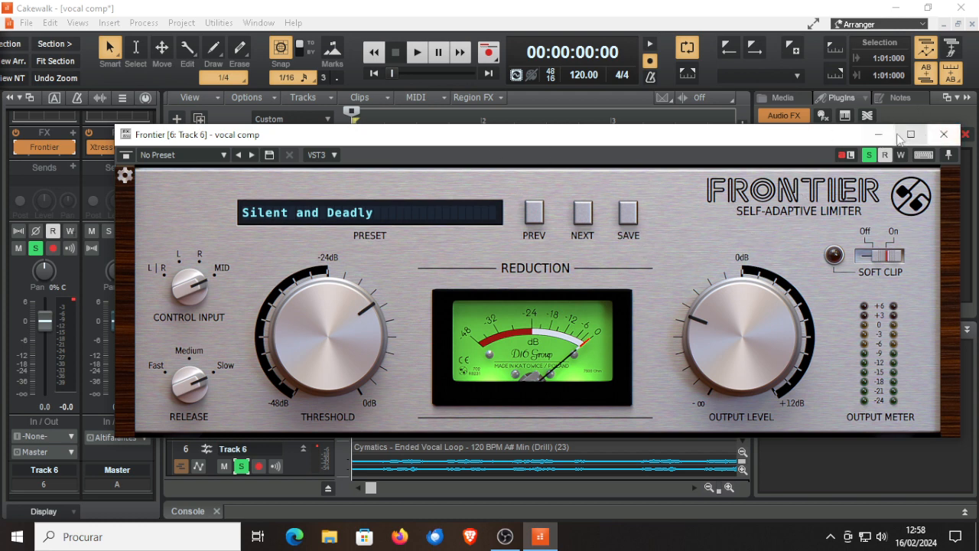
{"action": "left_click", "coordinate": [946, 136]}
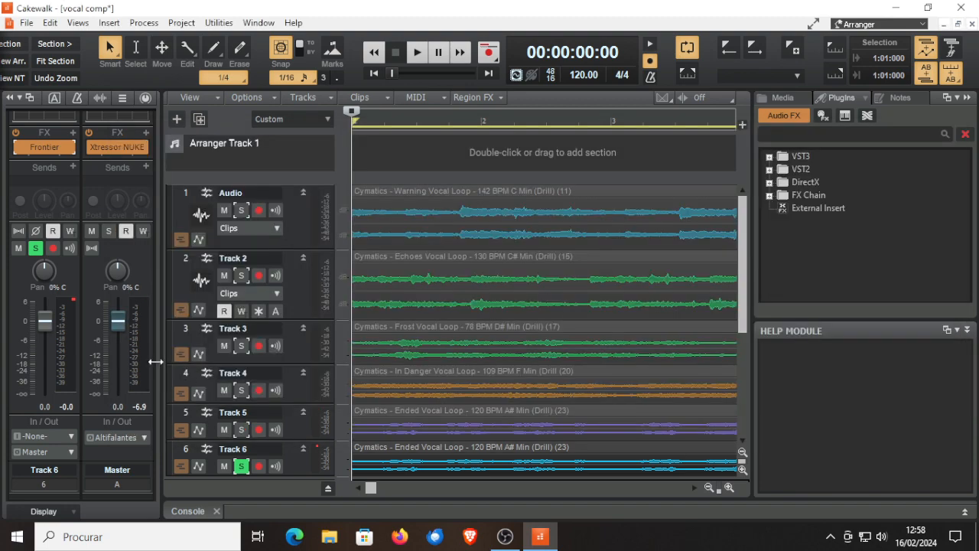
Show Track 7 in the inspector, bypass its FX rack and open its Warmy EP1A V2 plugin clear of the lower tracks
{"action": "left_click", "coordinate": [61, 471]}
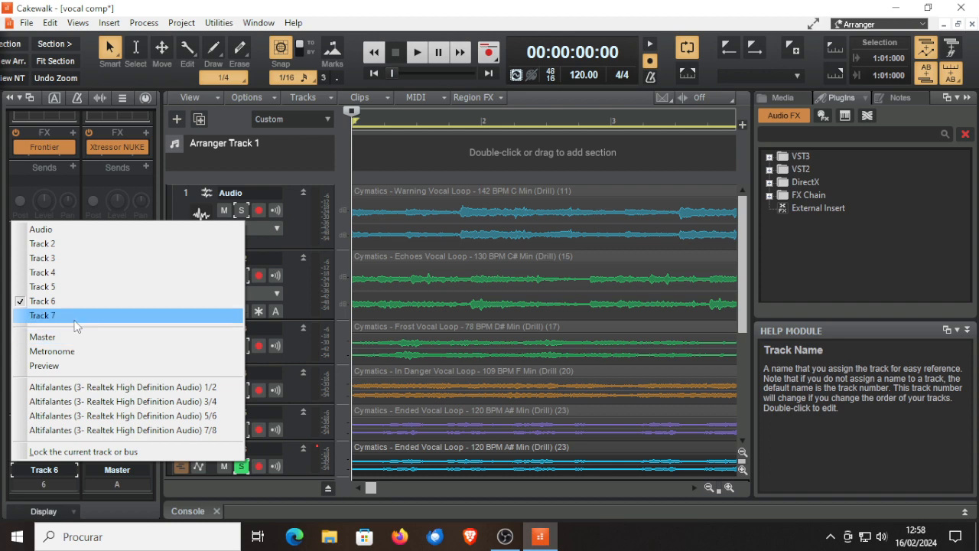
{"action": "left_click", "coordinate": [76, 315]}
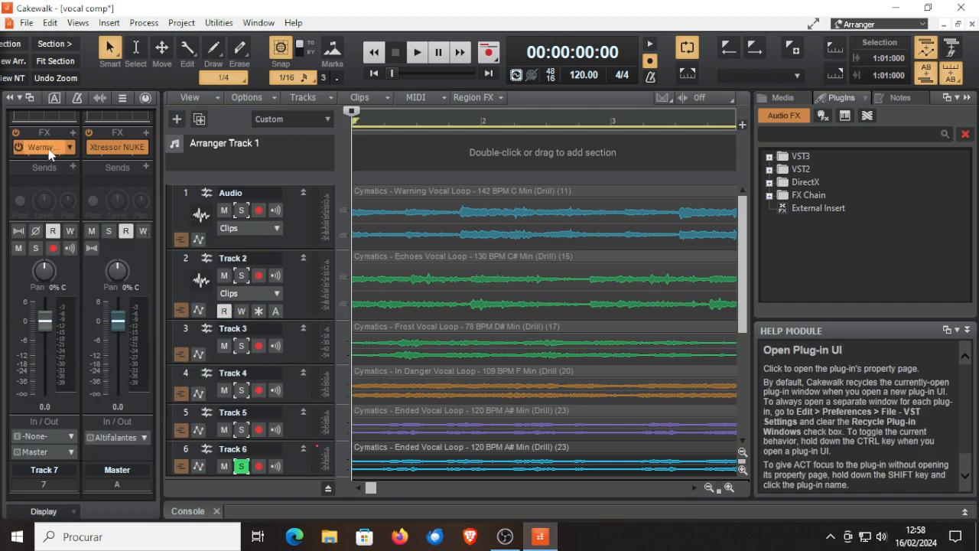
{"action": "left_click", "coordinate": [15, 133]}
{"action": "double_click", "coordinate": [45, 147]}
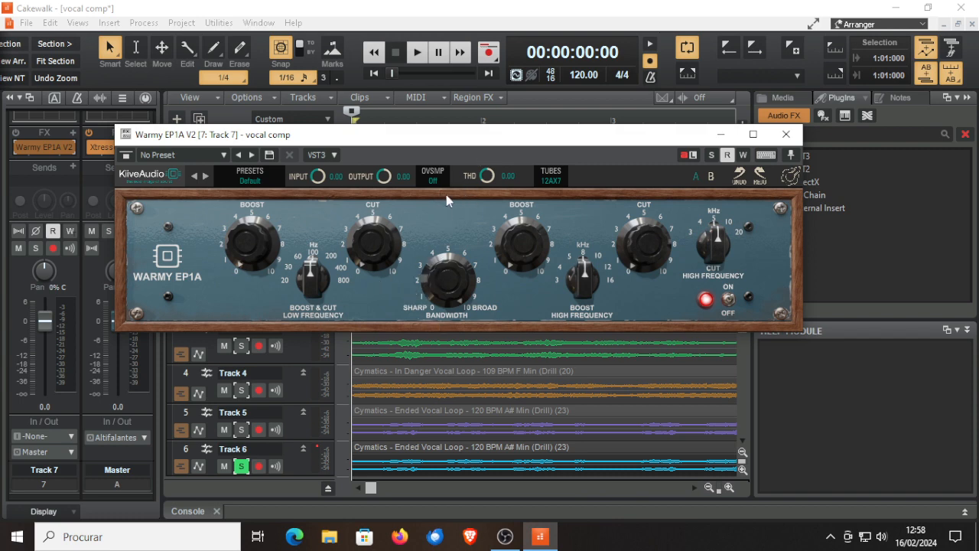
{"action": "left_click_drag", "start_coordinate": [474, 142], "coordinate": [469, 258]}
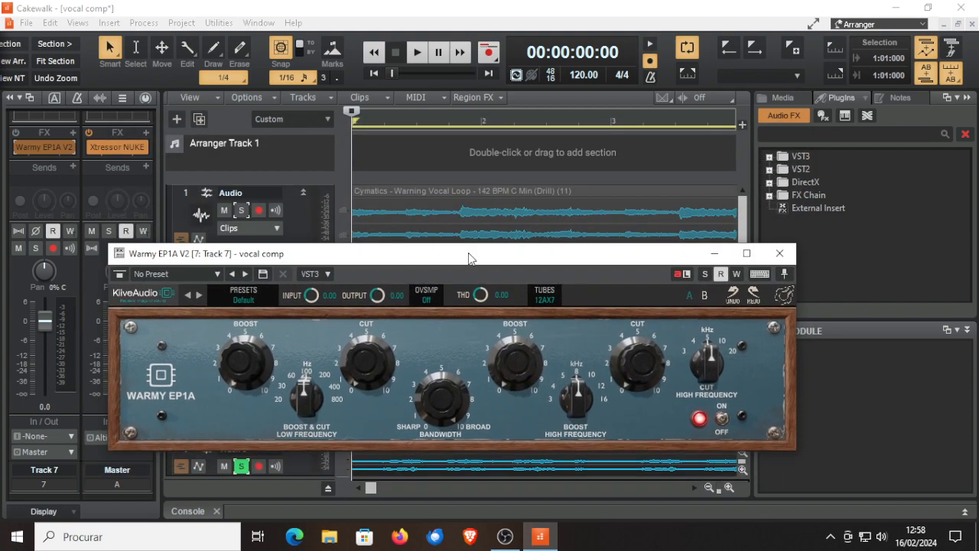
{"action": "left_click", "coordinate": [243, 295]}
{"action": "left_click", "coordinate": [347, 320]}
{"action": "left_click_drag", "start_coordinate": [366, 260], "coordinate": [471, 146]}
Solo Track 7 in place of Track 6
{"action": "scroll", "coordinate": [467, 482], "scroll_direction": "down", "scroll_amount": 3}
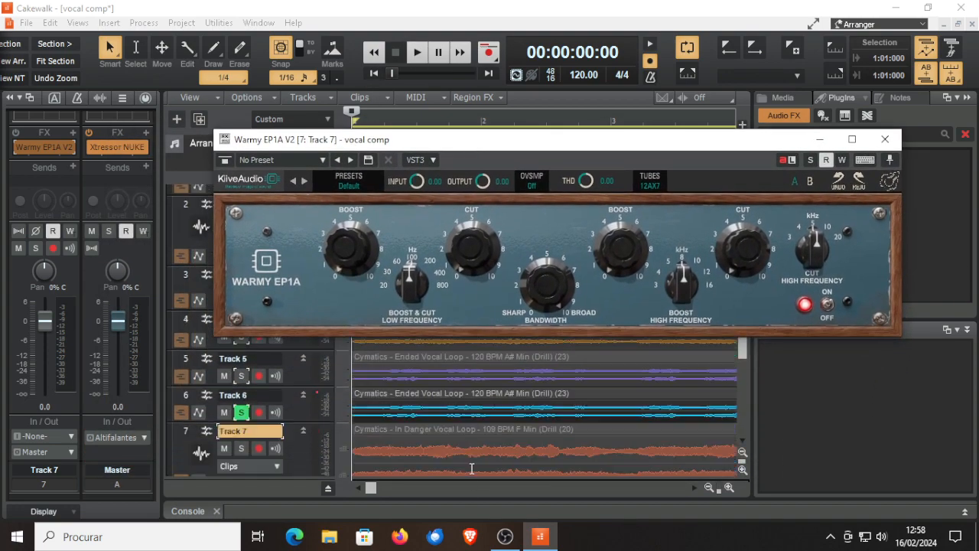
{"action": "left_click", "coordinate": [242, 395]}
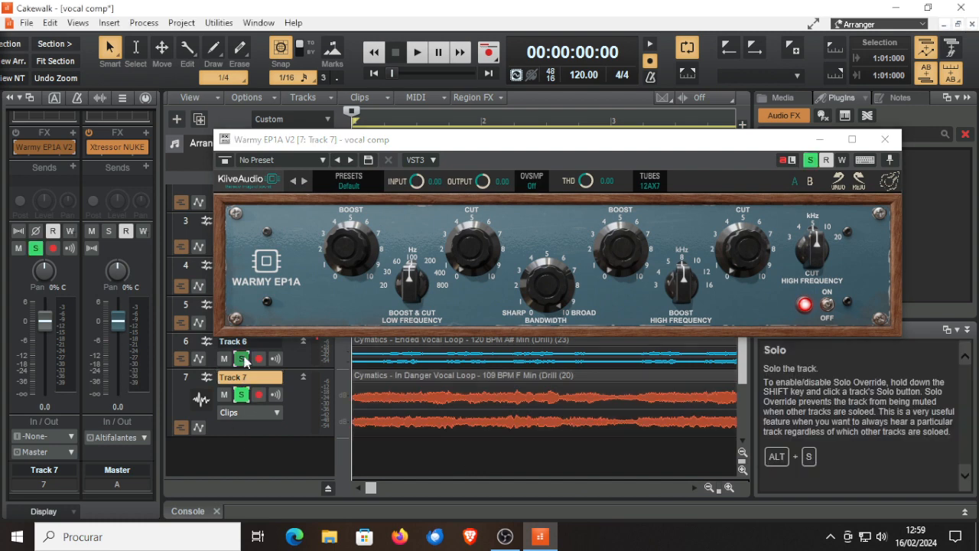
{"action": "left_click", "coordinate": [241, 358]}
Play Track 7 with its FX rack bypassed, and re-enable the rack to compare the sound
{"action": "left_click", "coordinate": [348, 180]}
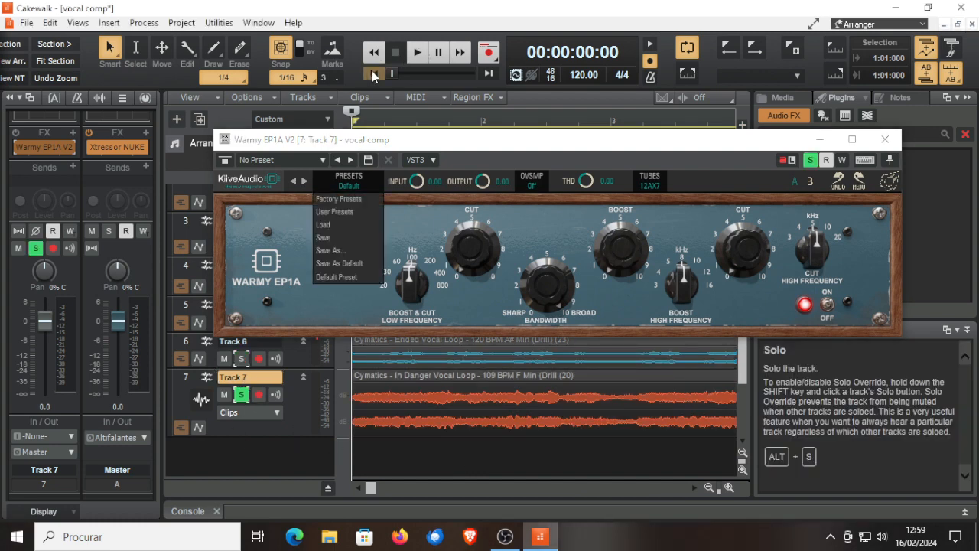
{"action": "left_click", "coordinate": [418, 54]}
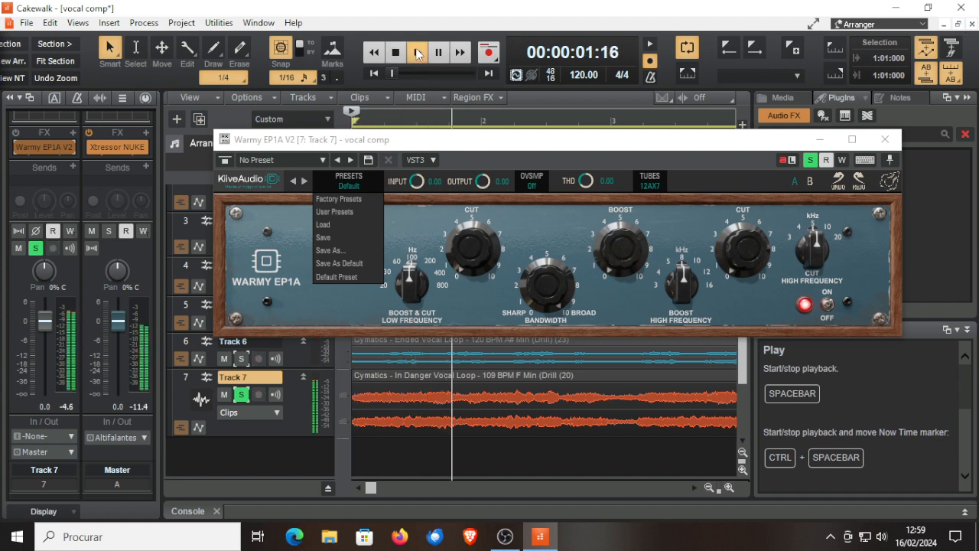
{"action": "left_click", "coordinate": [298, 250]}
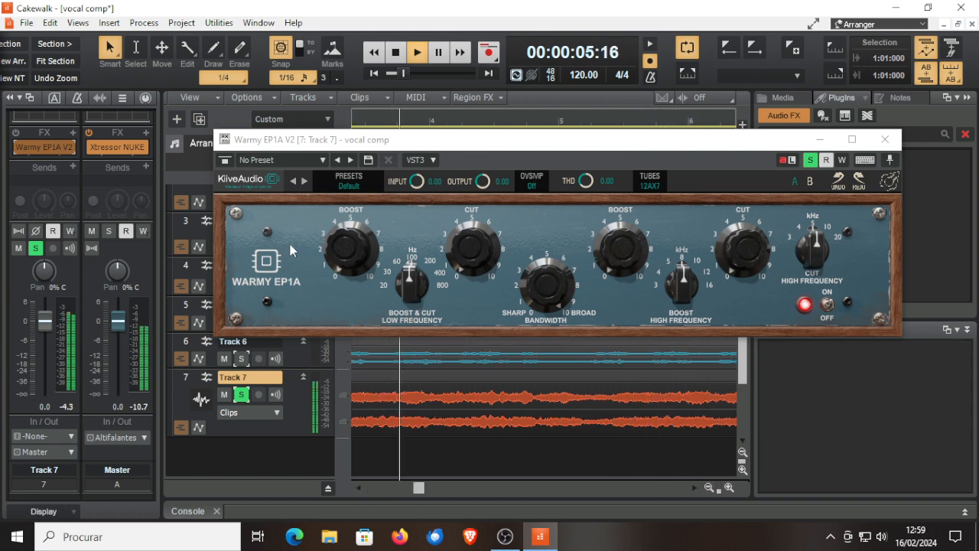
{"action": "left_click", "coordinate": [16, 133]}
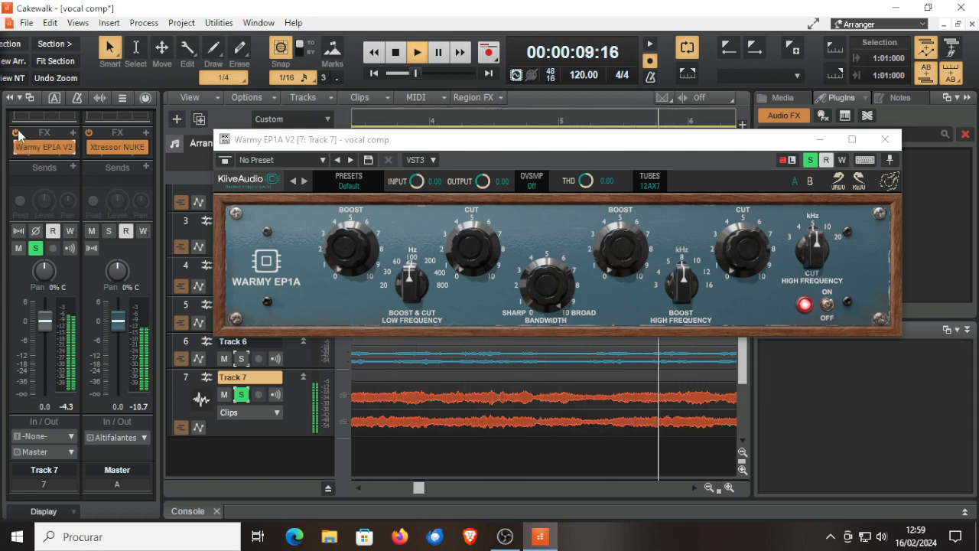
Load Warmy EP1A's Cut Through Vox preset during playback and set the oversampling to 8x
{"action": "left_click", "coordinate": [295, 181]}
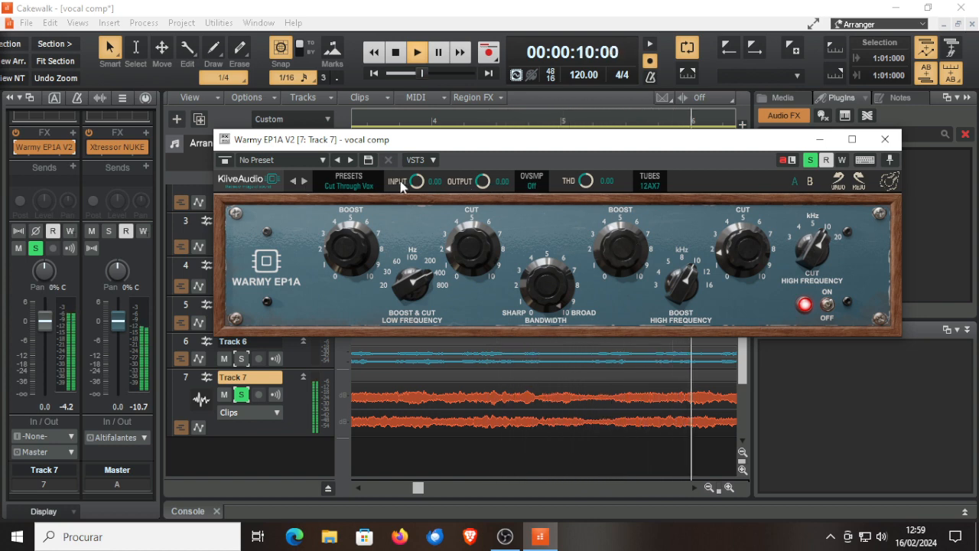
{"action": "left_click", "coordinate": [535, 182]}
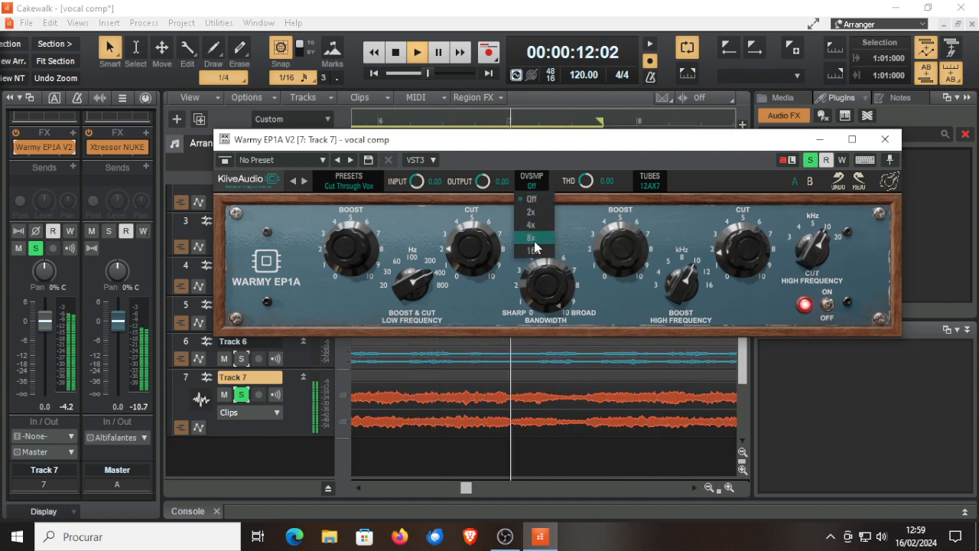
{"action": "left_click", "coordinate": [533, 240]}
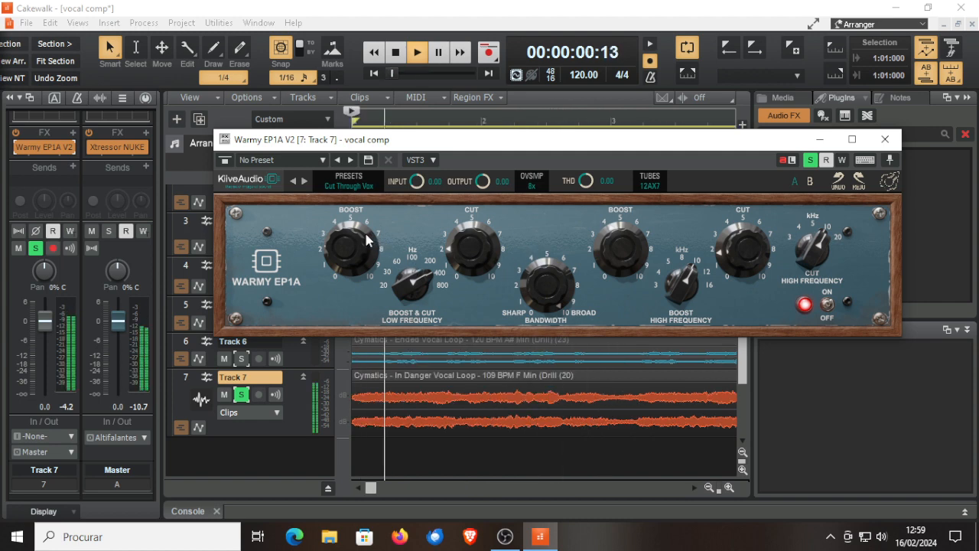
{"action": "left_click", "coordinate": [325, 182]}
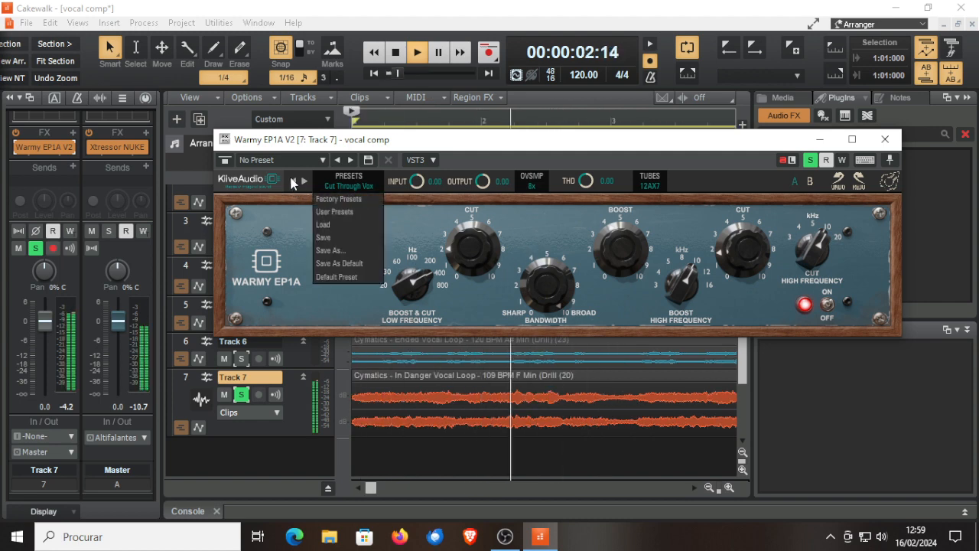
{"action": "left_click", "coordinate": [279, 256]}
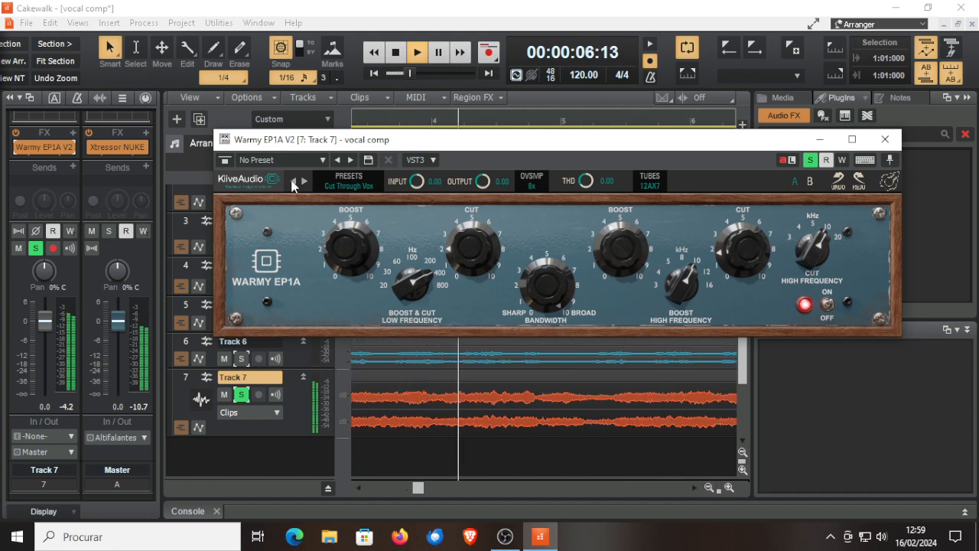
Audition the Warmy EP1A presets backward during playback, from Clean Guitars Beef, Warm Bass and Vox Clean Up to Silky Clean Guitars
{"action": "left_click", "coordinate": [293, 182]}
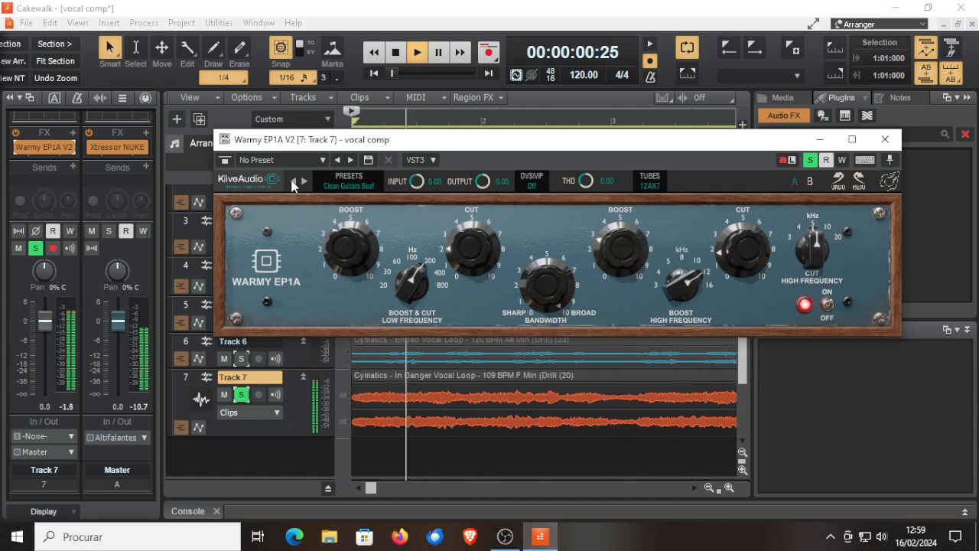
{"action": "left_click", "coordinate": [292, 182]}
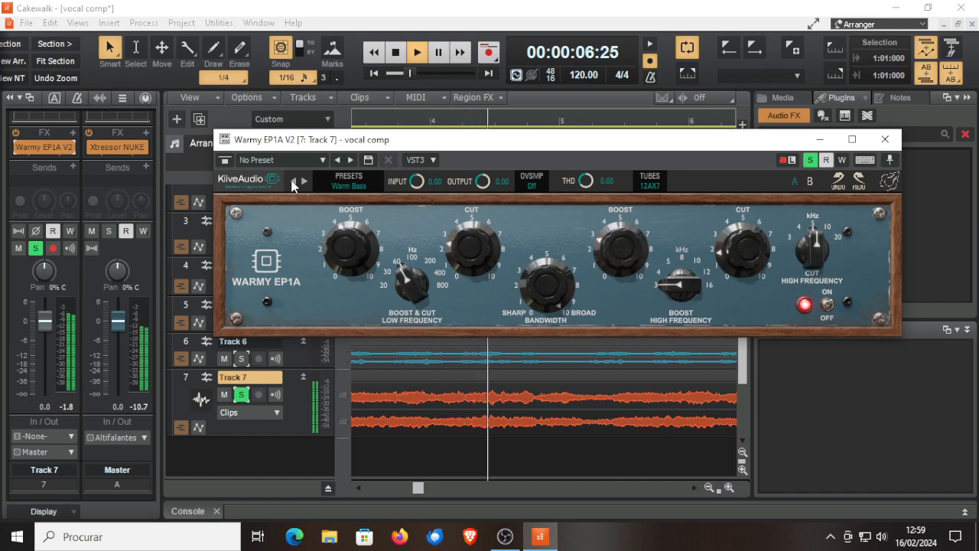
{"action": "left_click", "coordinate": [291, 185]}
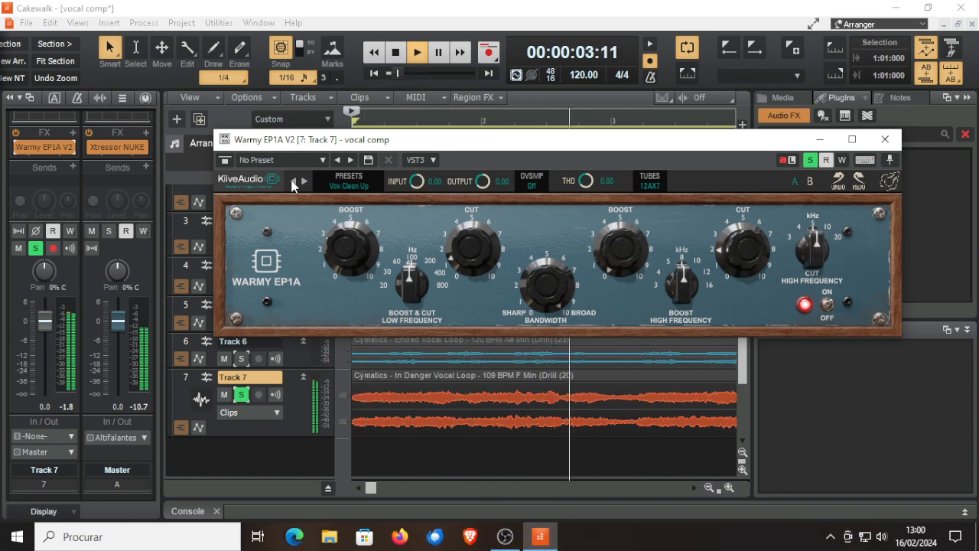
{"action": "left_click", "coordinate": [293, 182]}
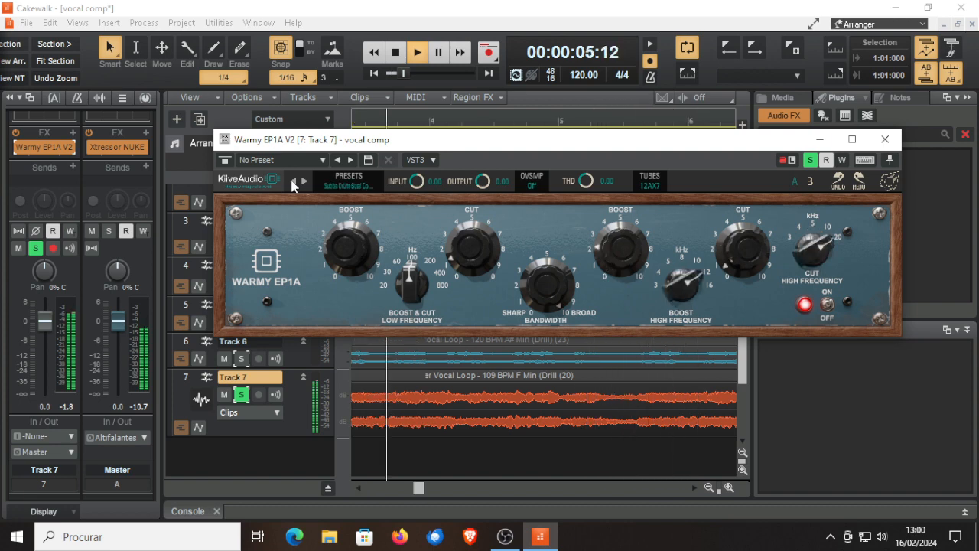
{"action": "left_click", "coordinate": [332, 185]}
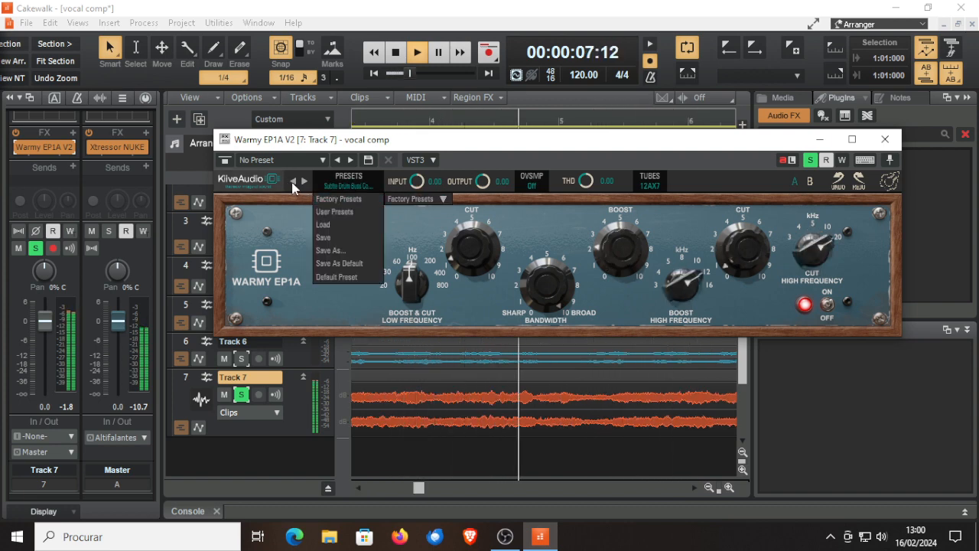
{"action": "left_click", "coordinate": [293, 185]}
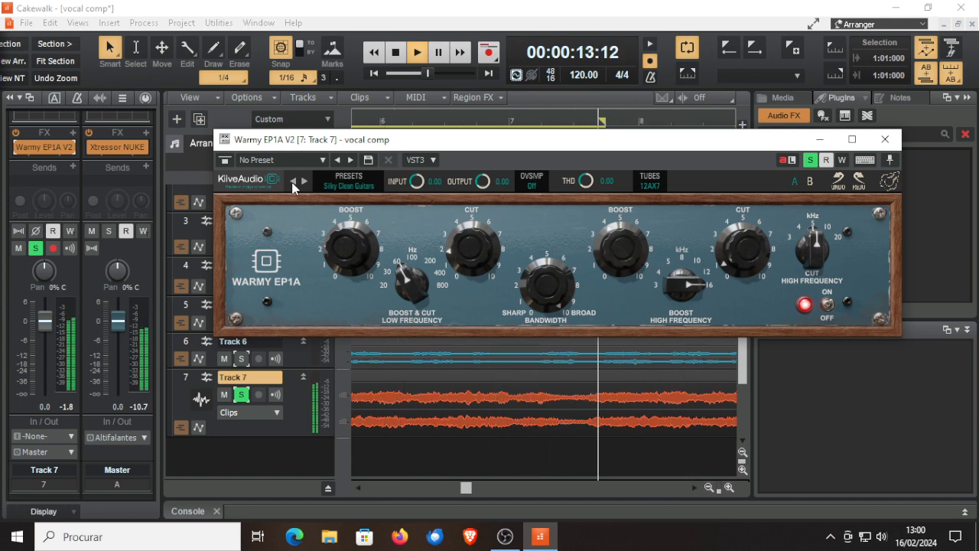
Step further back through the Warmy EP1A presets, from Scooped Kick Drum, Rock Kick, Mix Bus Sheen and Mix Bus Finalizer to Mid Heavy Bass
{"action": "left_click", "coordinate": [293, 183]}
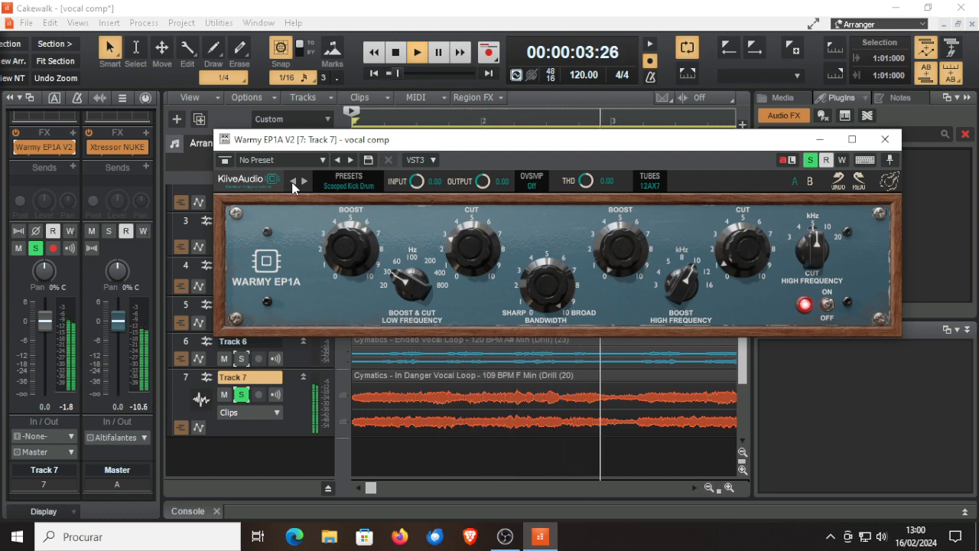
{"action": "left_click", "coordinate": [293, 185]}
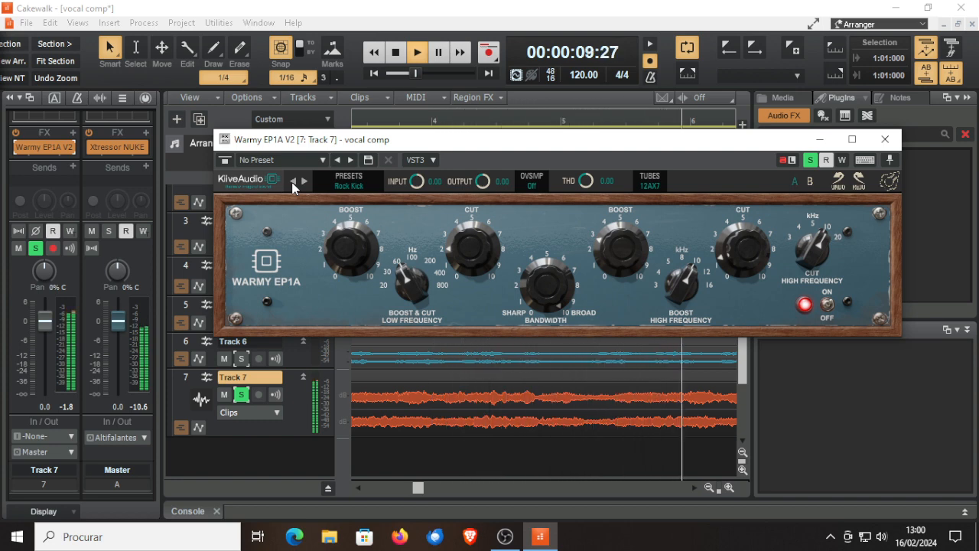
{"action": "left_click", "coordinate": [293, 185]}
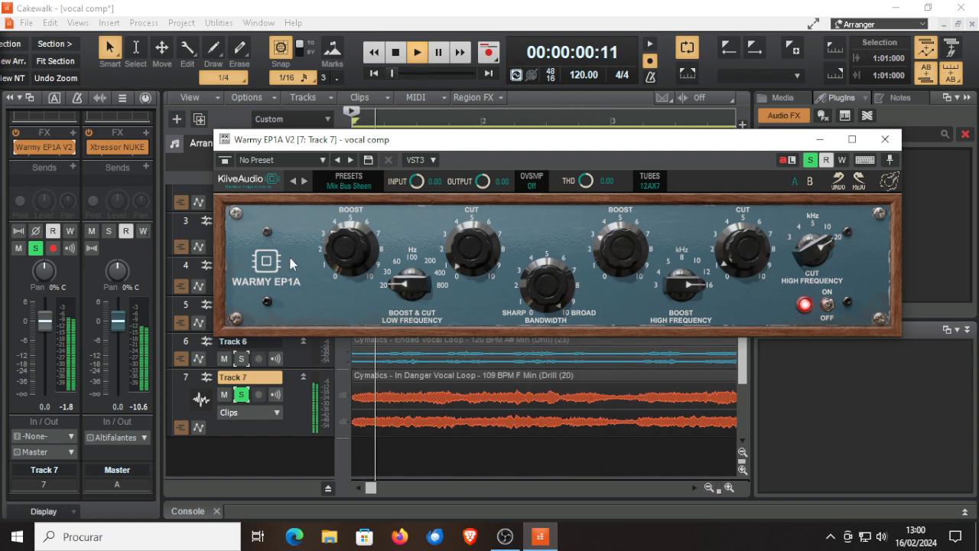
{"action": "left_click", "coordinate": [318, 180]}
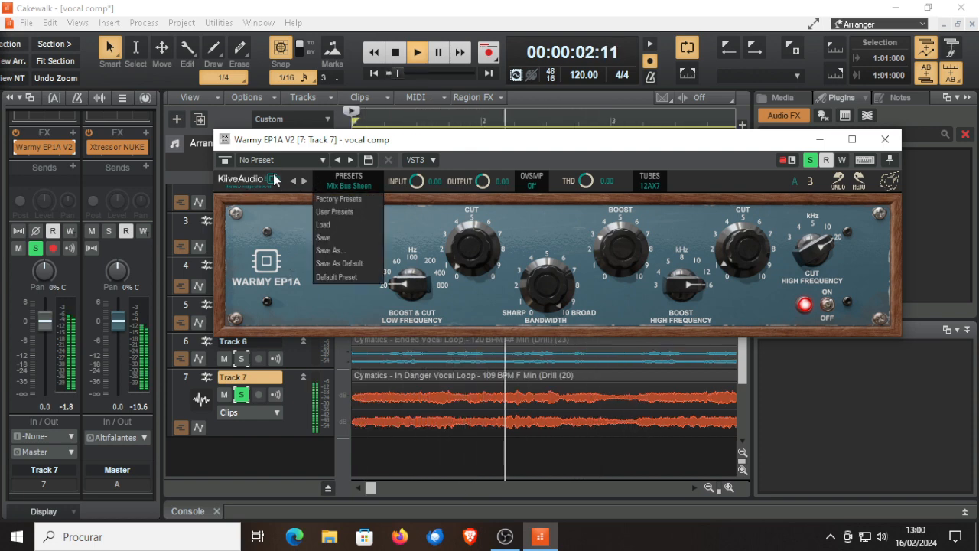
{"action": "left_click", "coordinate": [293, 182]}
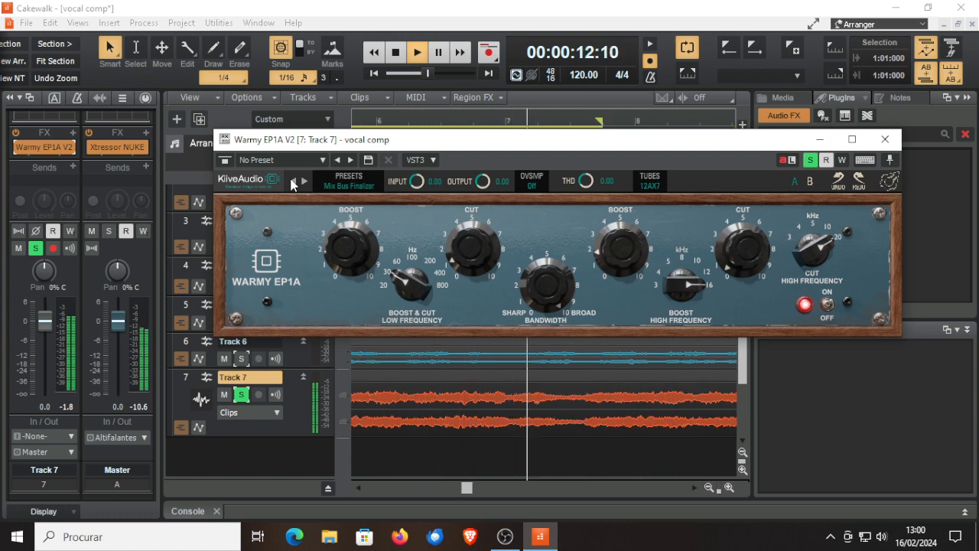
{"action": "left_click", "coordinate": [293, 181]}
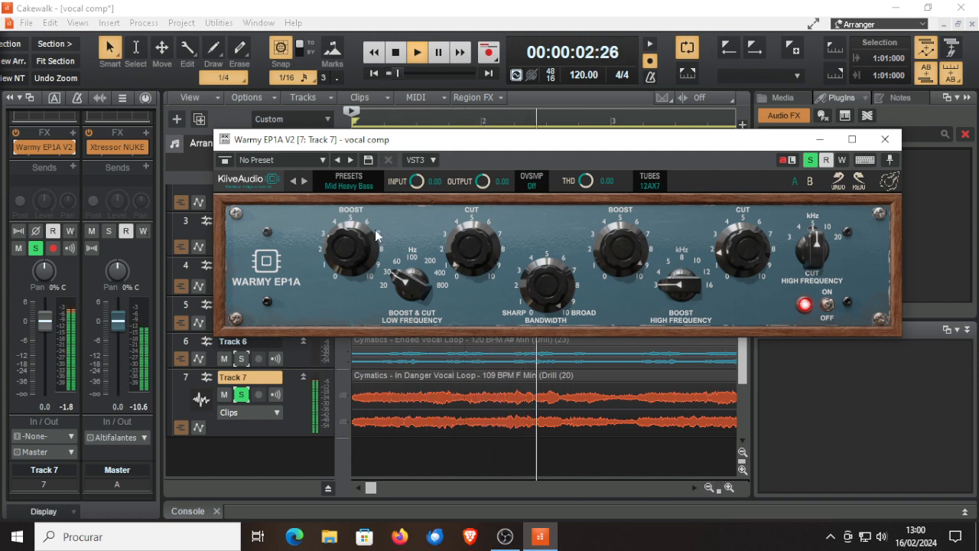
{"action": "left_click", "coordinate": [345, 182]}
{"action": "left_click", "coordinate": [338, 205]}
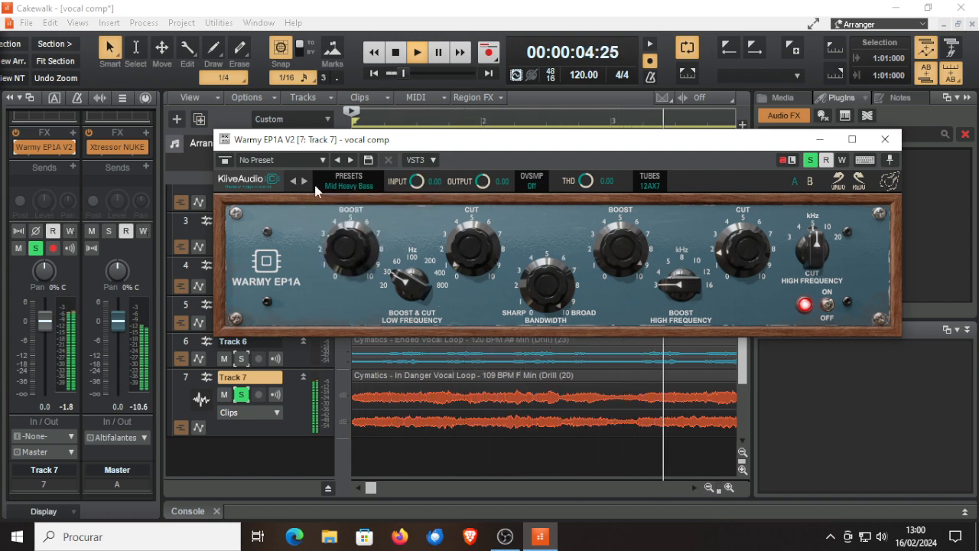
{"action": "left_click", "coordinate": [344, 187]}
{"action": "left_click", "coordinate": [375, 201]}
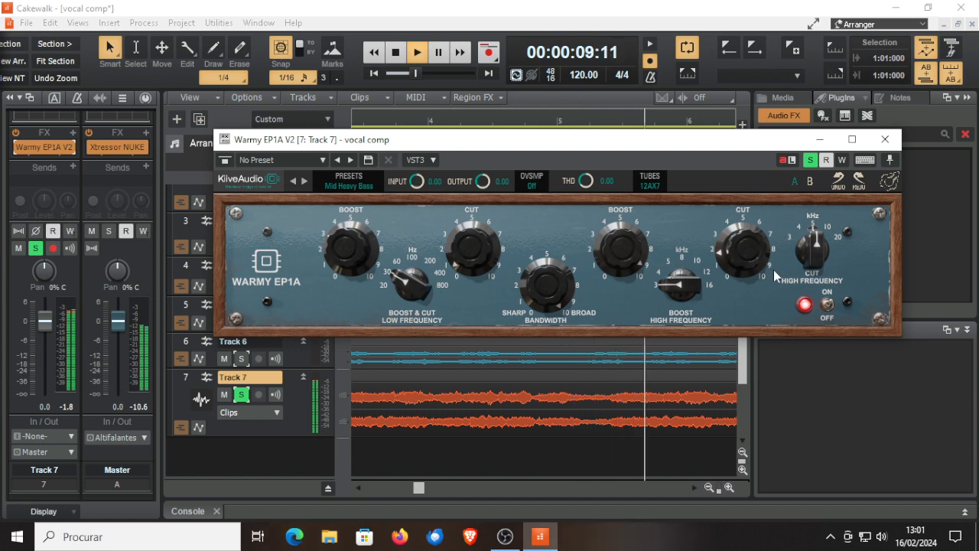
Audition the earlier Warmy EP1A presets backward during playback, from Meaty Snare, Low End Fixer and Large Snare to Huge Rock Guitars
{"action": "left_click", "coordinate": [293, 184]}
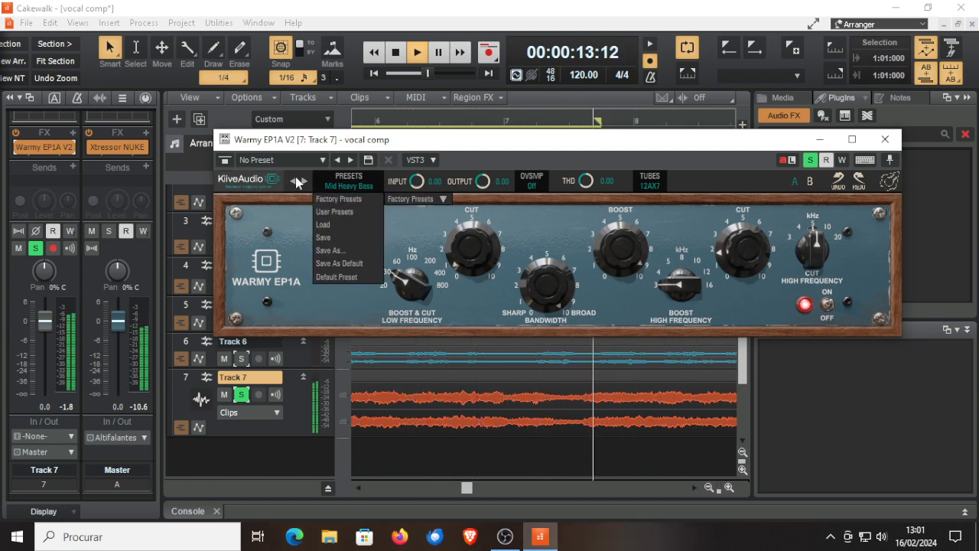
{"action": "left_click", "coordinate": [293, 183]}
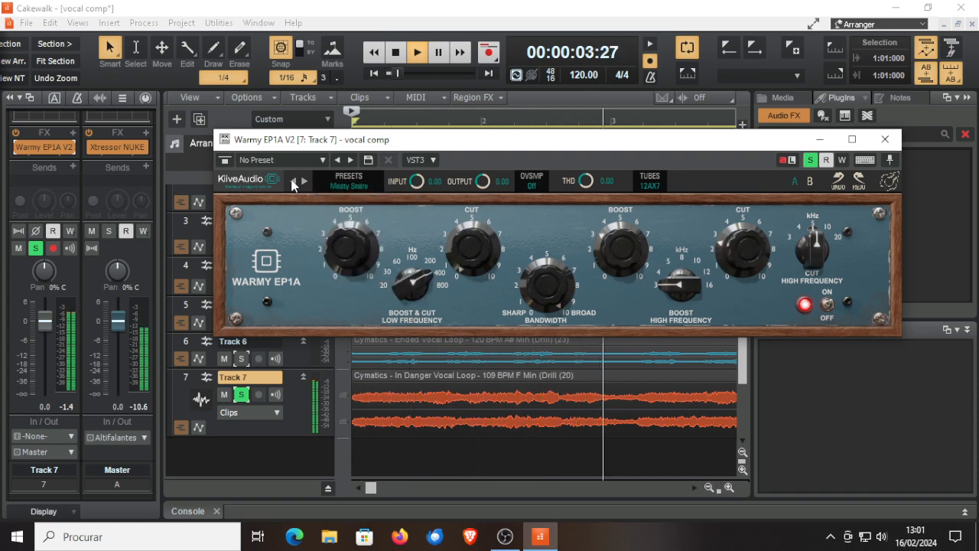
{"action": "left_click", "coordinate": [293, 184]}
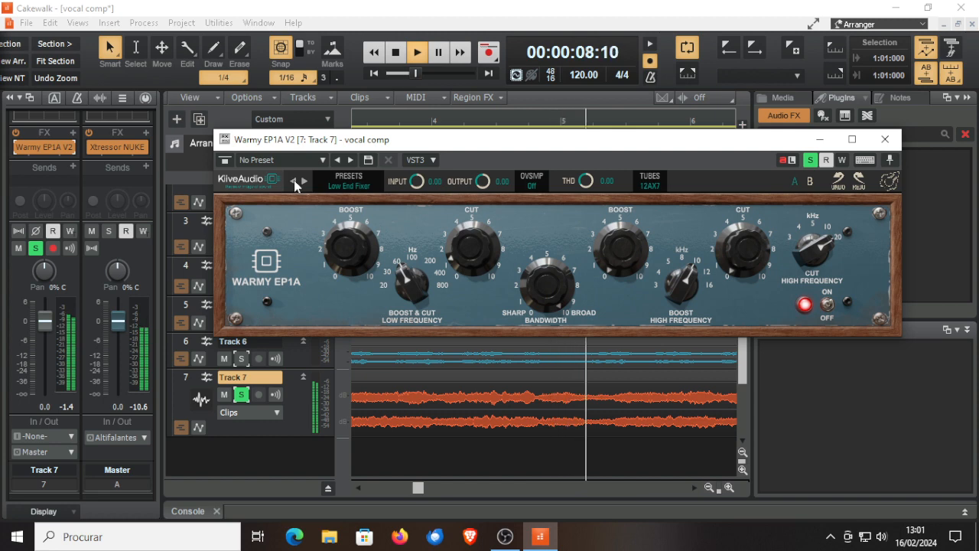
{"action": "left_click", "coordinate": [293, 182]}
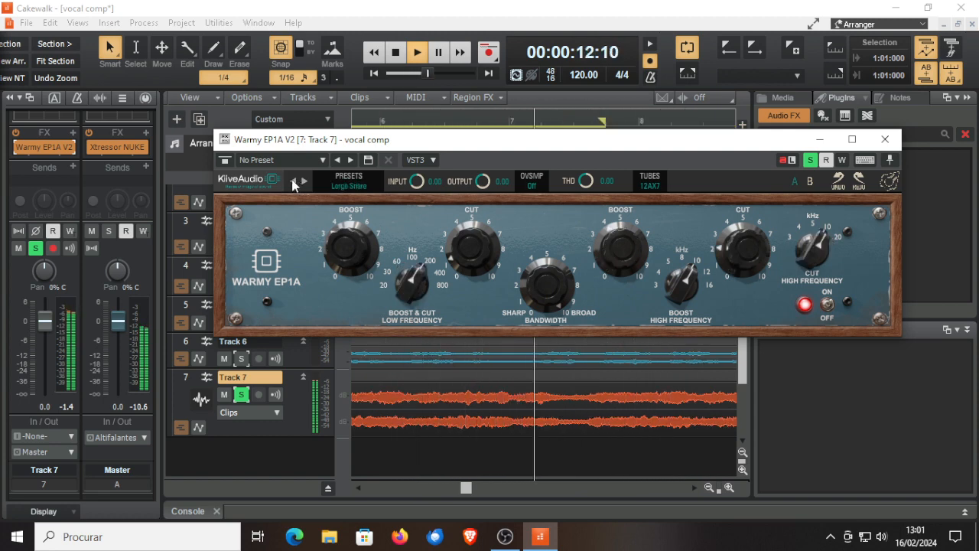
{"action": "left_click", "coordinate": [293, 181]}
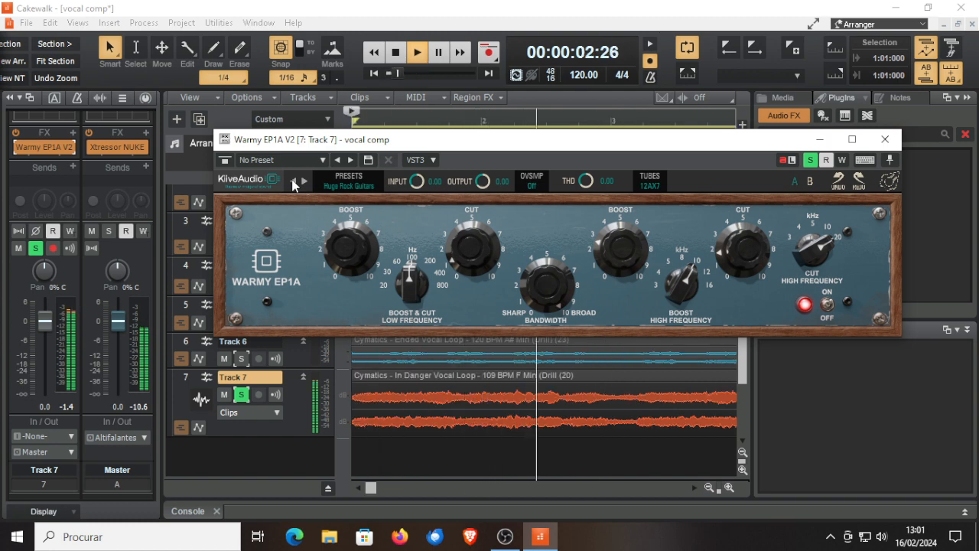
Audition Female Vocals, Drum Bus Magic and Distorted Bass Clean Up, return Warmy EP1A to its Default preset, and stop playback with the plug-in closed
{"action": "left_click", "coordinate": [293, 181]}
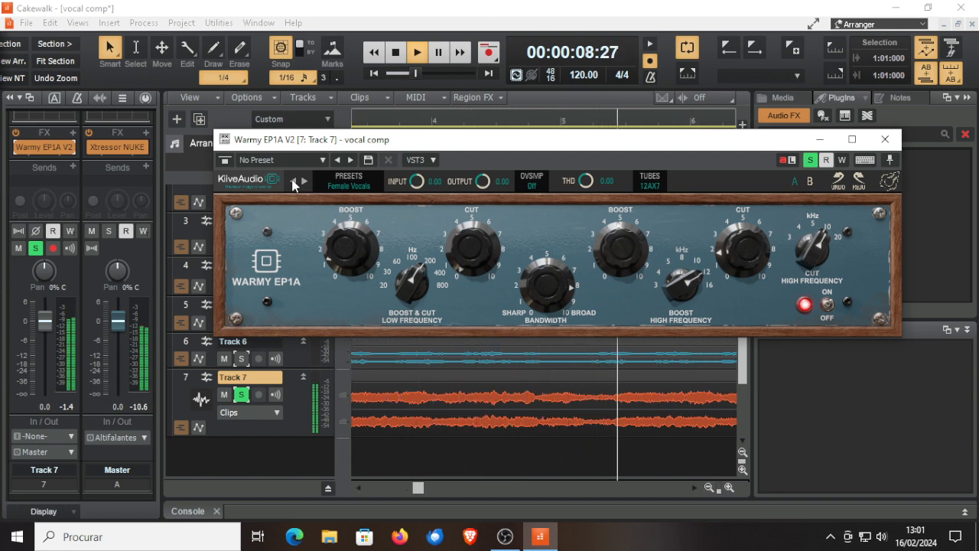
{"action": "left_click", "coordinate": [293, 181]}
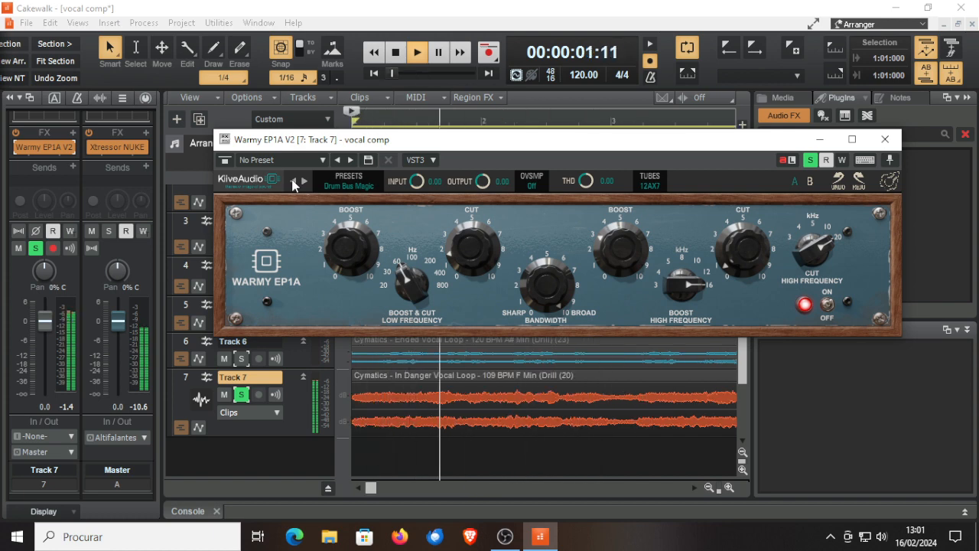
{"action": "left_click", "coordinate": [292, 181]}
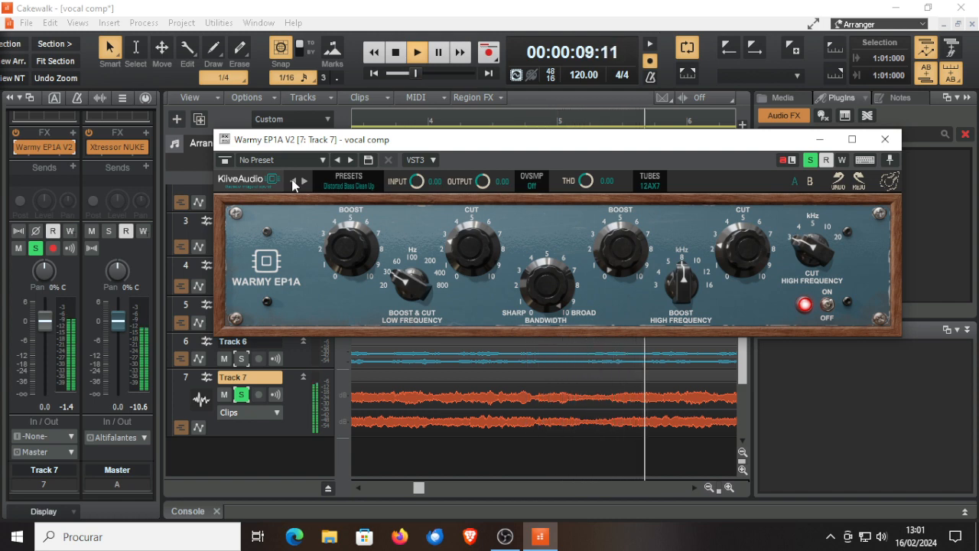
{"action": "left_click", "coordinate": [293, 182]}
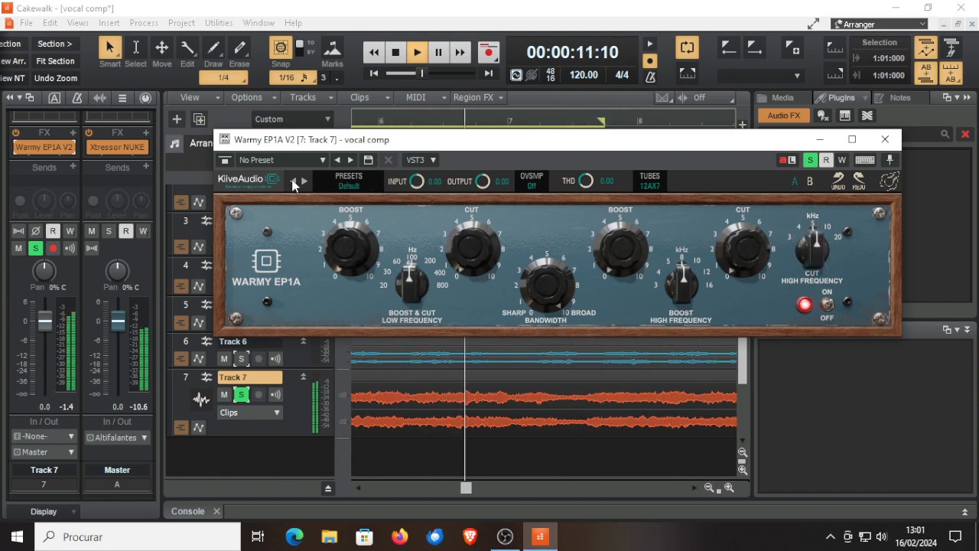
{"action": "left_click", "coordinate": [884, 144]}
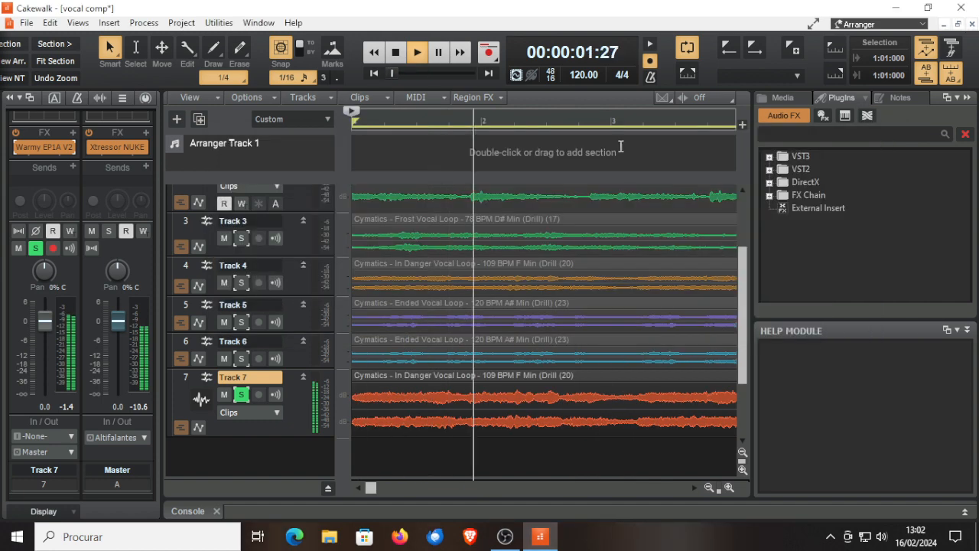
{"action": "left_click", "coordinate": [396, 52]}
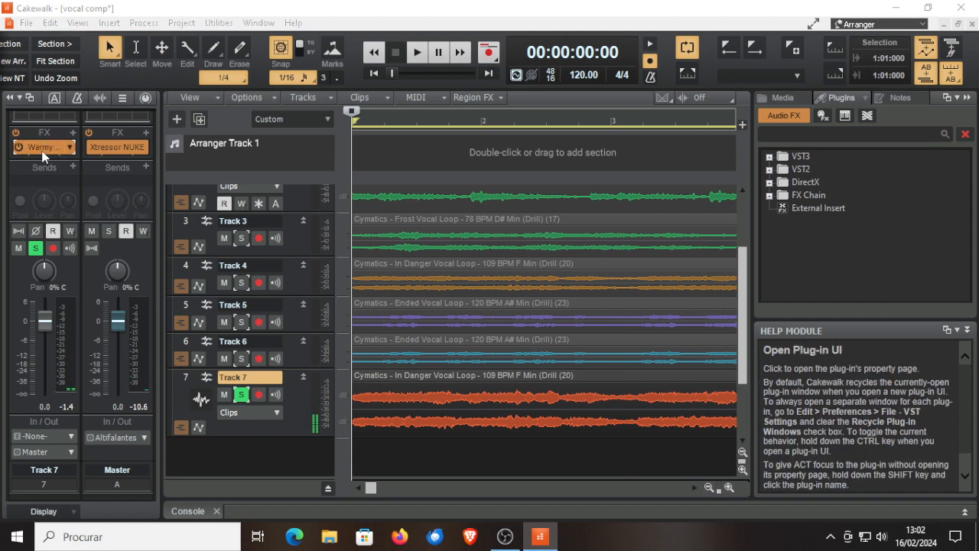
Reopen Warmy EP1A on Track 7 to review its interface, close it, and return to the first tracks of the project
{"action": "left_click", "coordinate": [43, 147]}
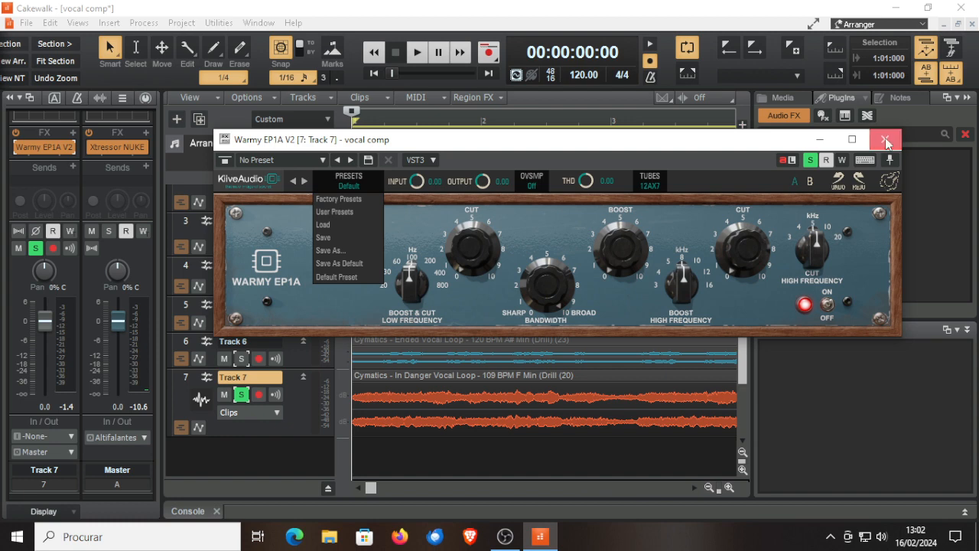
{"action": "left_click", "coordinate": [885, 140]}
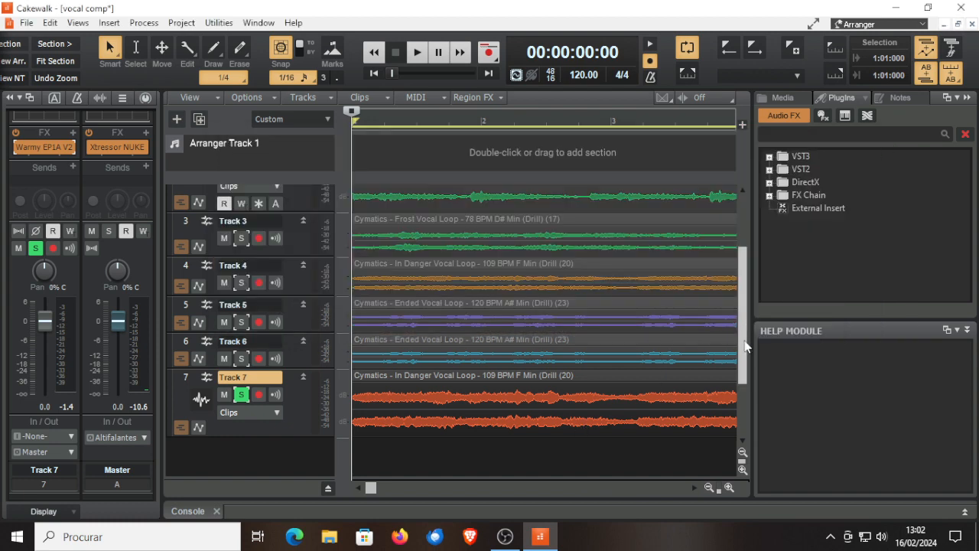
{"action": "scroll", "coordinate": [745, 306], "scroll_direction": "up", "scroll_amount": 3}
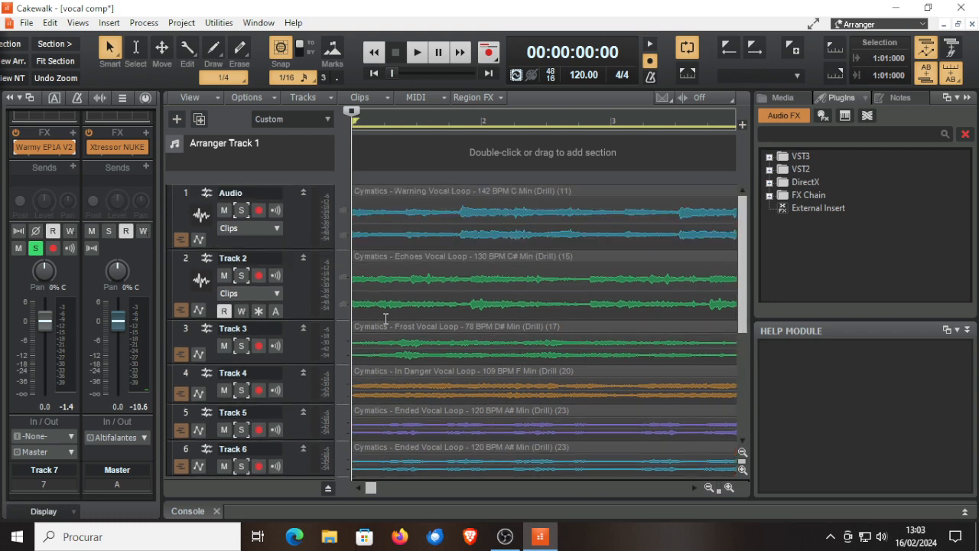